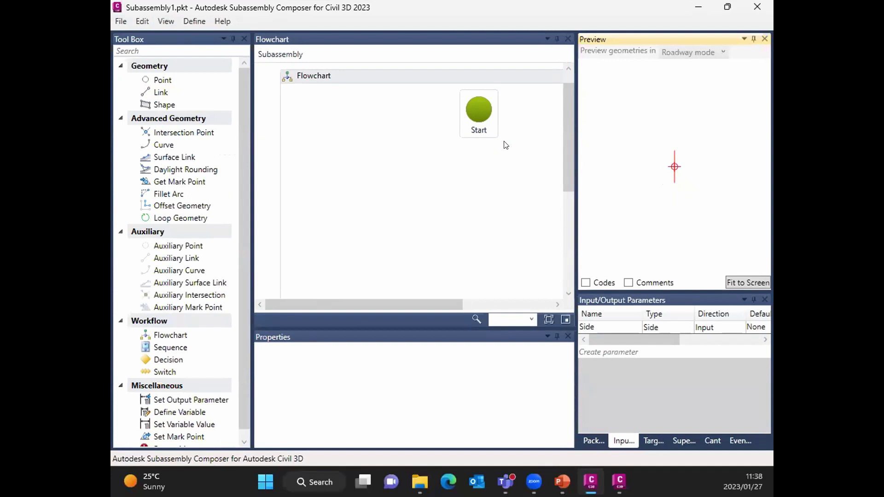
- Open the subassembly file ConcreteValleyGutter_V1.pkt
left_click(499, 146)
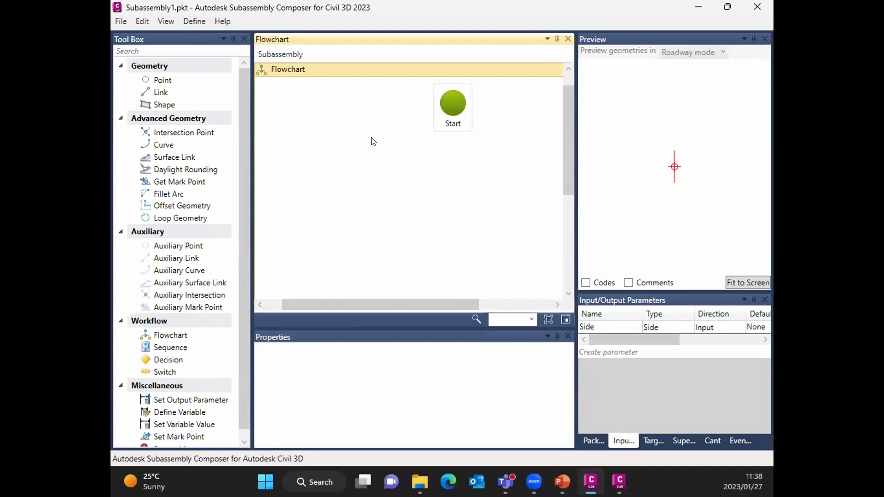
left_click(118, 22)
left_click(153, 49)
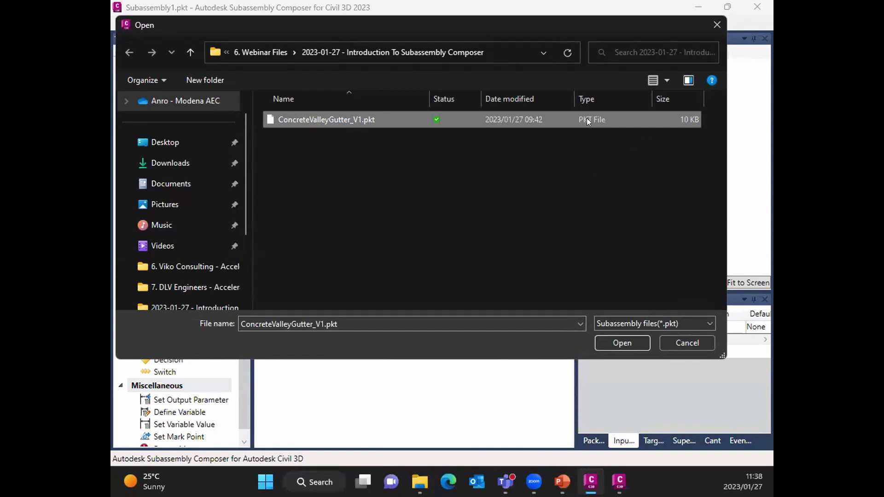
left_click(612, 341)
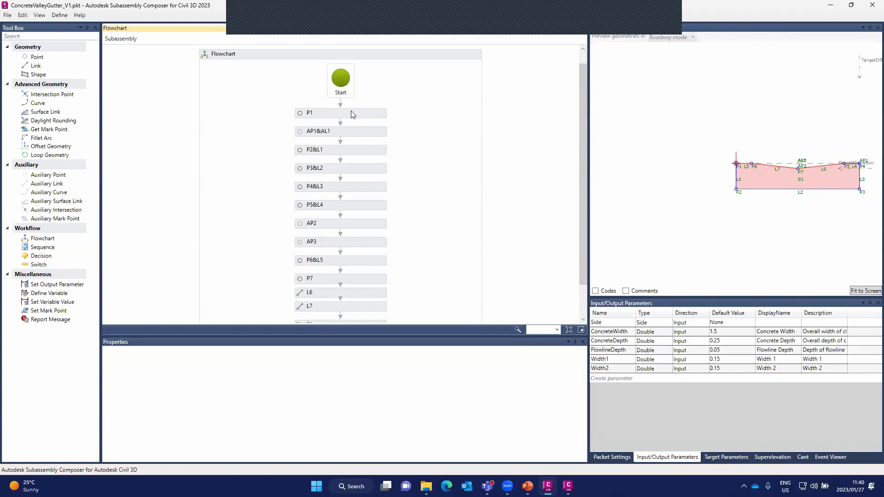
- Inspect the valley gutter preview, the flowchart's Start element and the properties of point P1
left_click(753, 216)
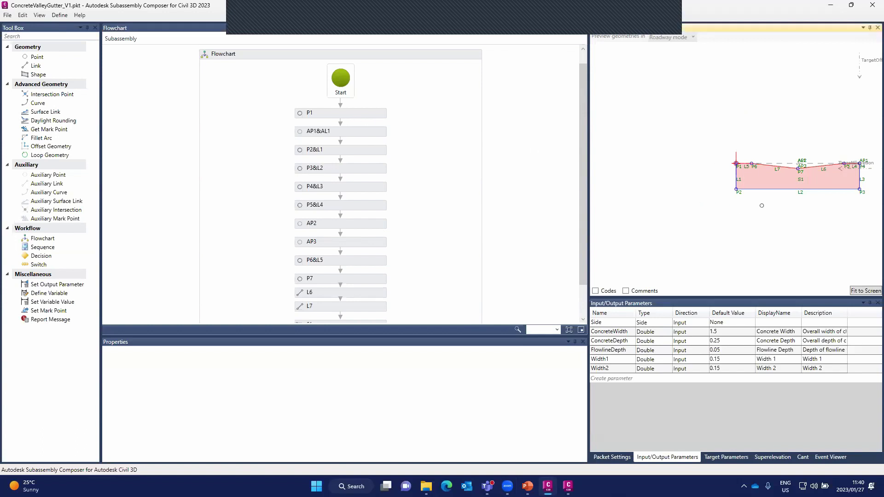
left_click(336, 113)
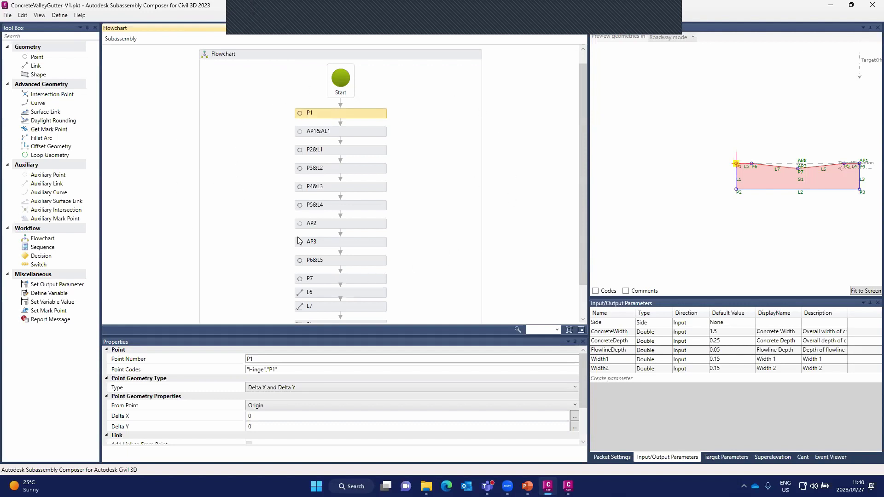
left_click(348, 87)
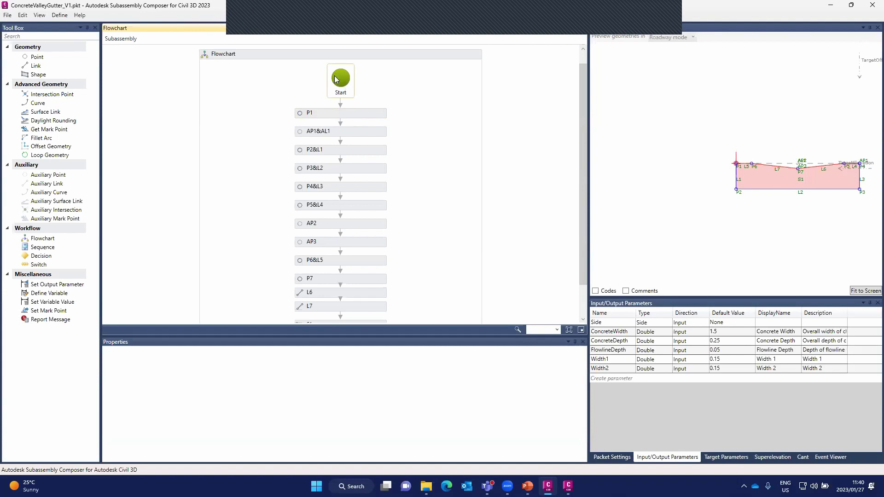
left_click(329, 115)
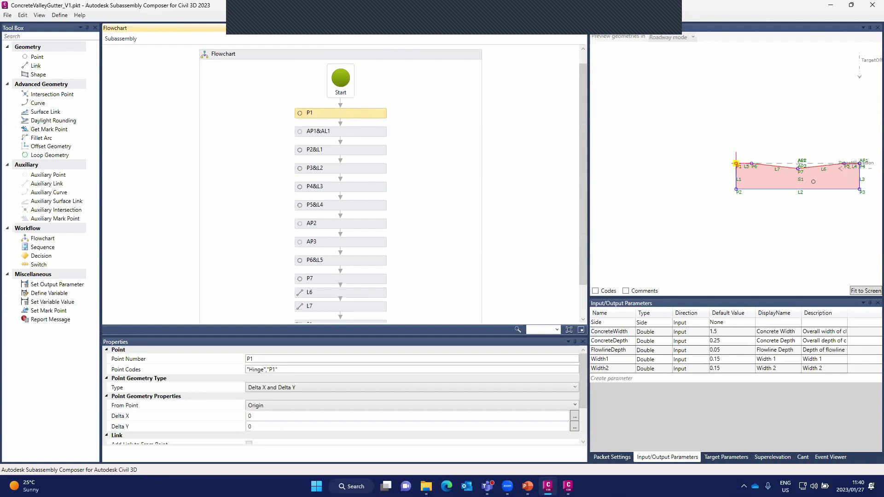
- Fit the preview geometry to the screen and display it in Layout mode
left_click(865, 290)
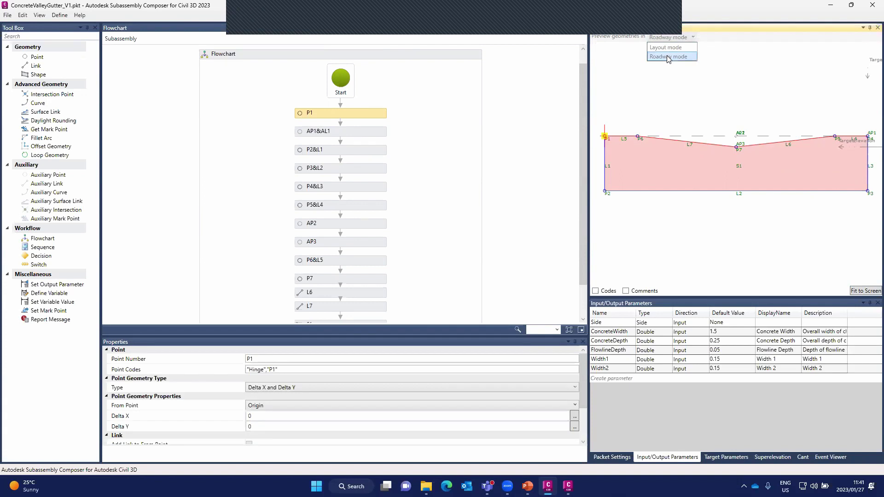
left_click(708, 109)
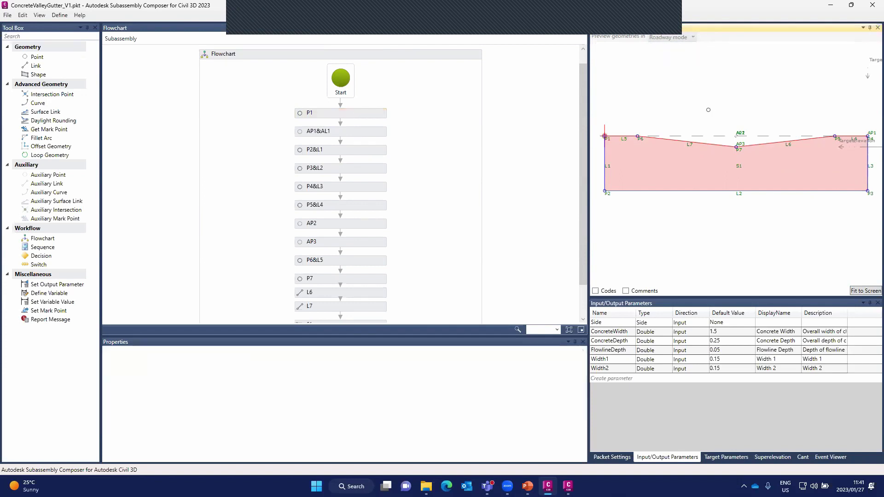
left_click(670, 39)
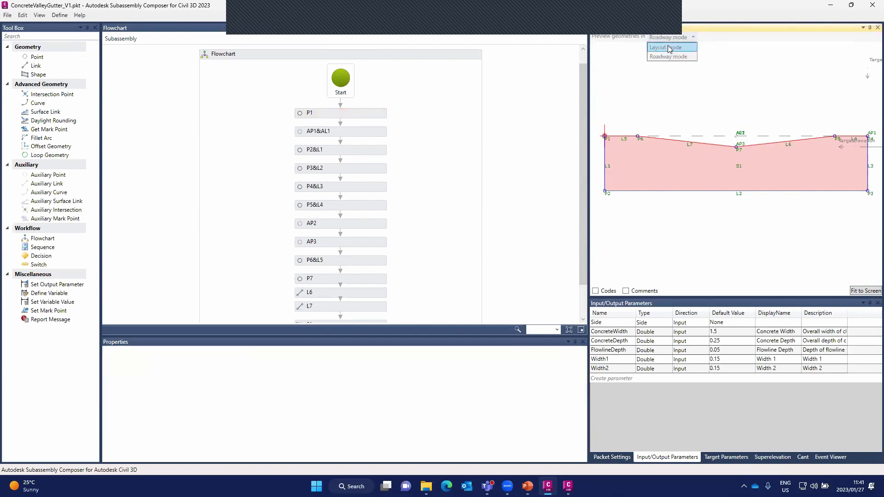
left_click(676, 88)
left_click(670, 48)
scroll(740, 215, "down", 2)
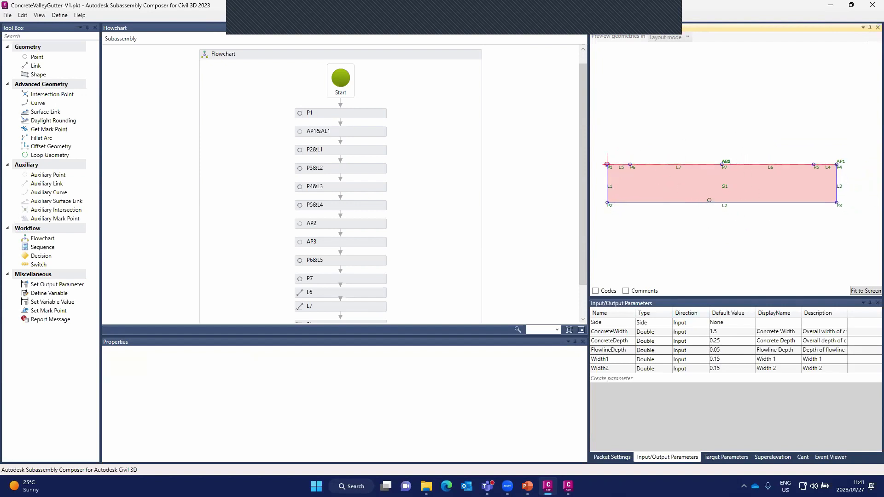
- Return the geometry preview to Roadway mode
left_click(668, 39)
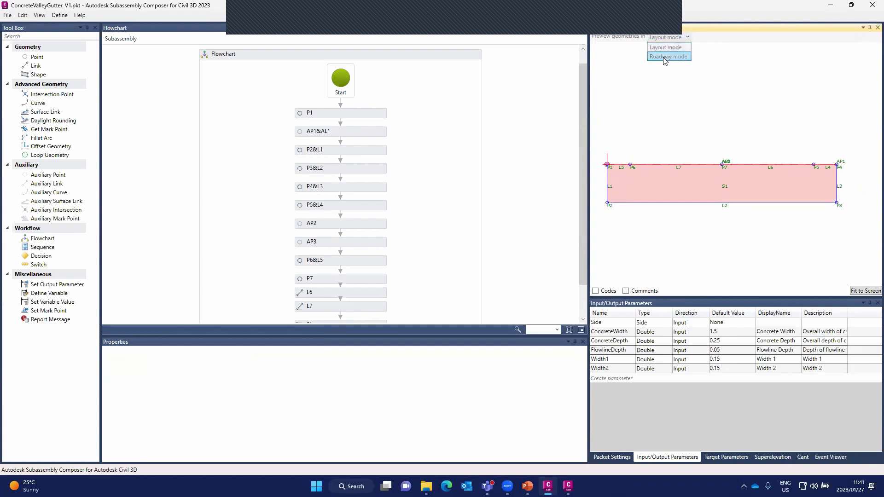
left_click(665, 57)
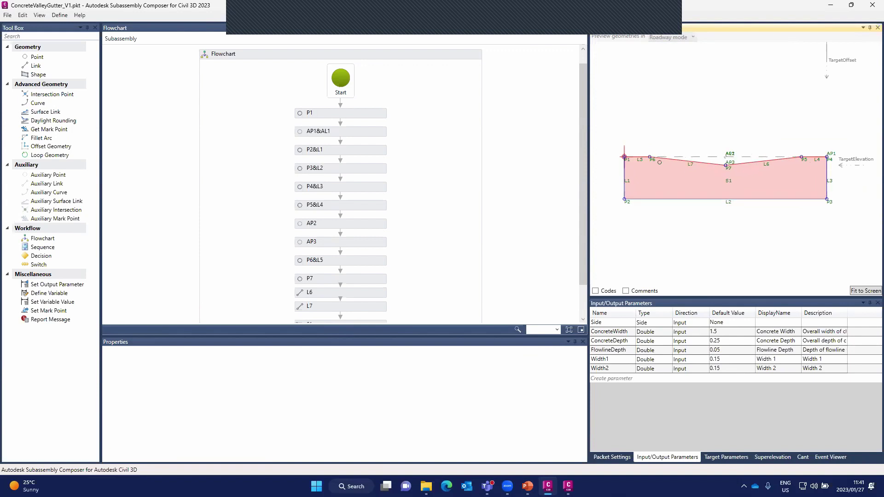
key("ctrl")
- Review the packet settings for subassembly name, description, version, help file and image, widening their area and refitting the preview
left_click(610, 458)
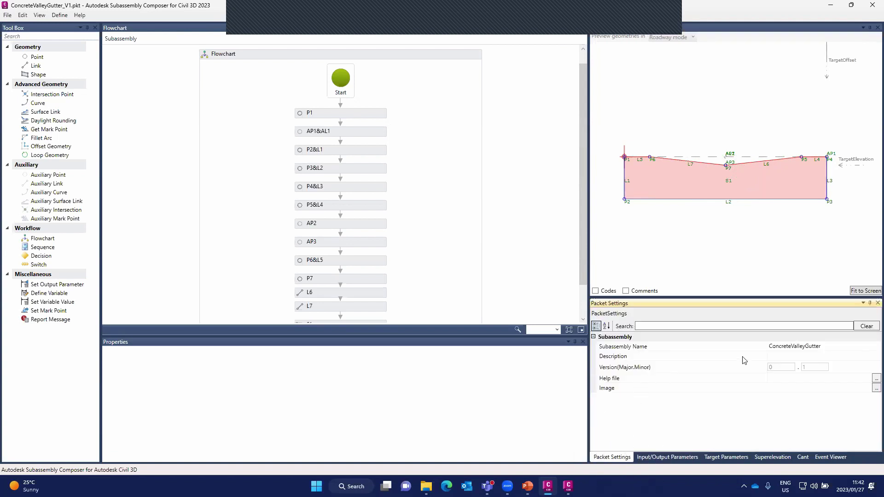
left_click_drag(588, 291, 515, 291)
left_click(773, 348)
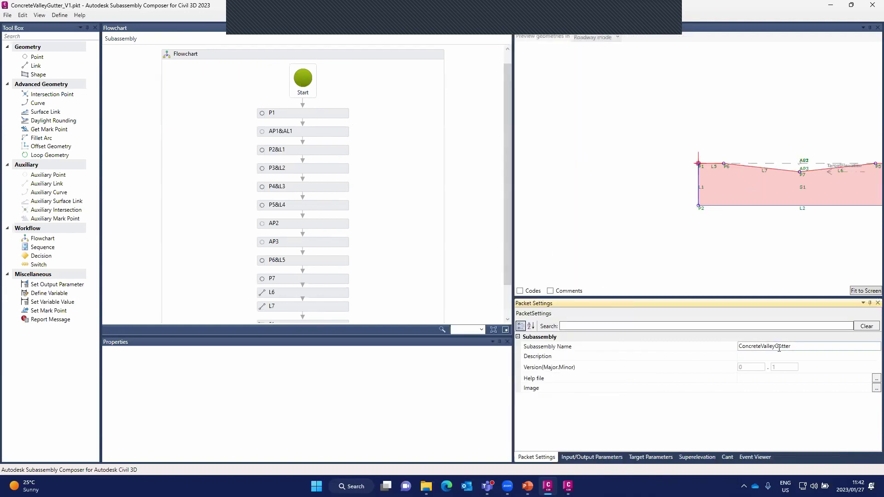
left_click(776, 346)
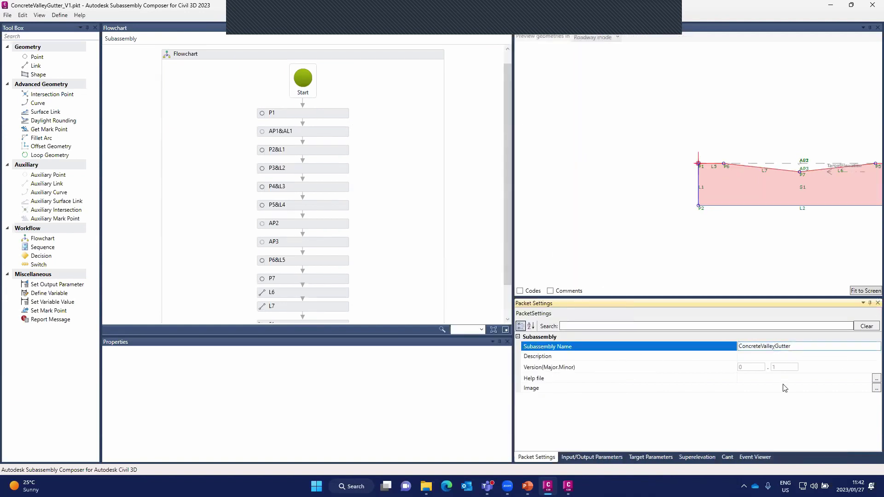
left_click(585, 358)
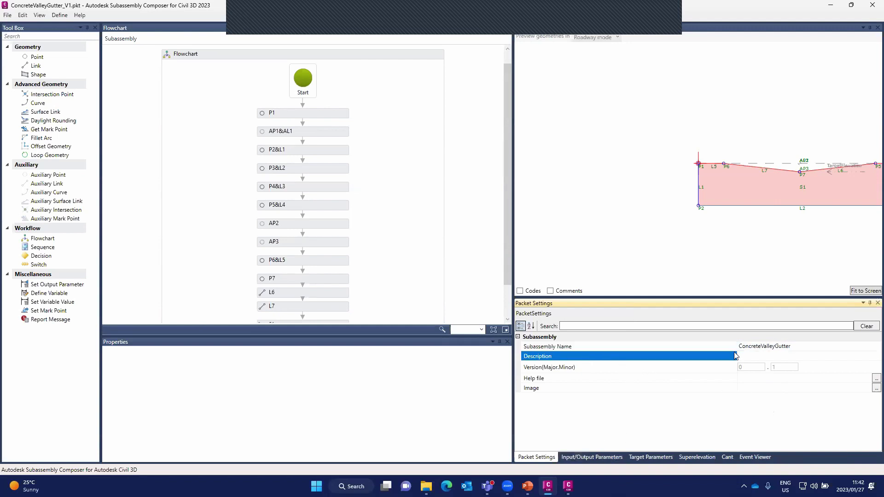
left_click(753, 356)
left_click(625, 368)
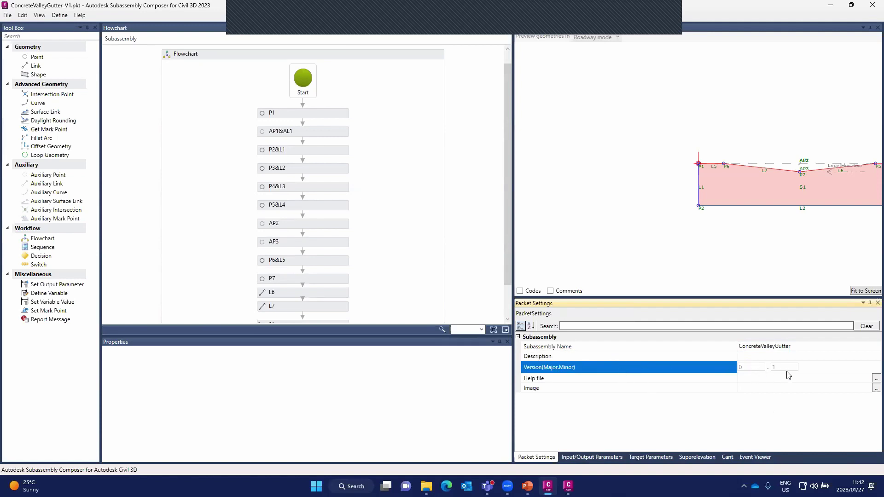
left_click(581, 380)
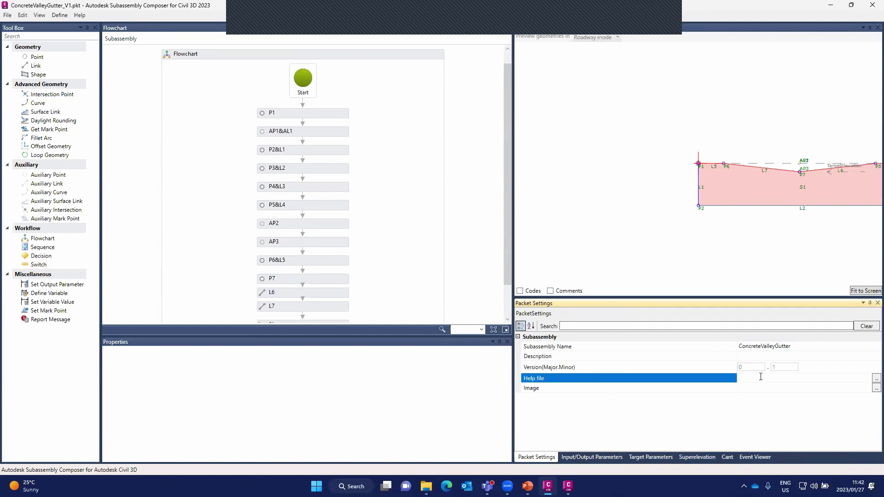
left_click(854, 291)
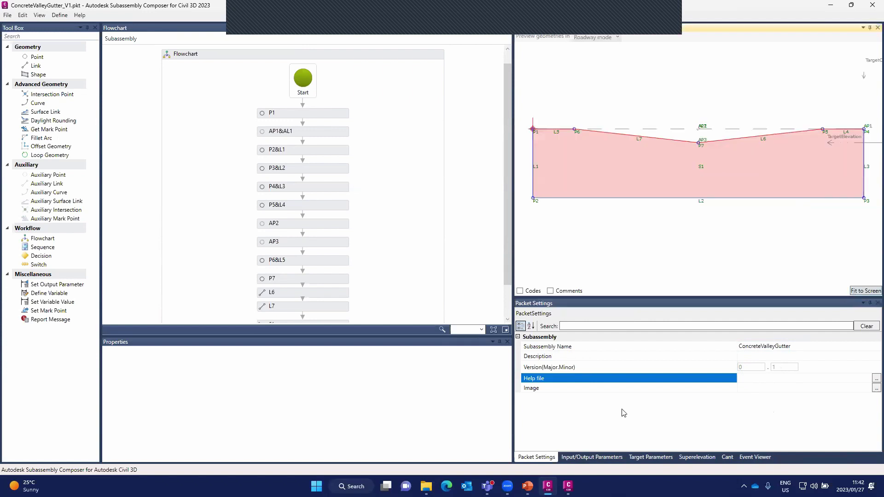
left_click(579, 388)
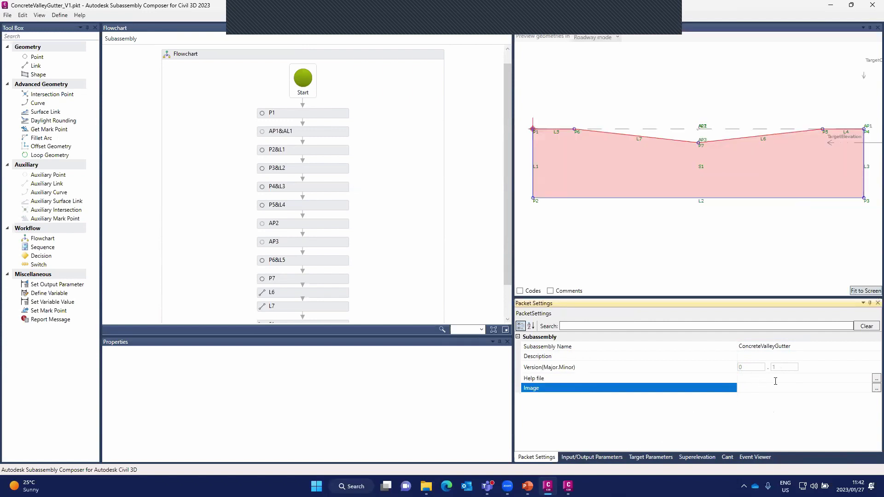
- Review the subassembly's input/output parameters and its target parameters
left_click(586, 458)
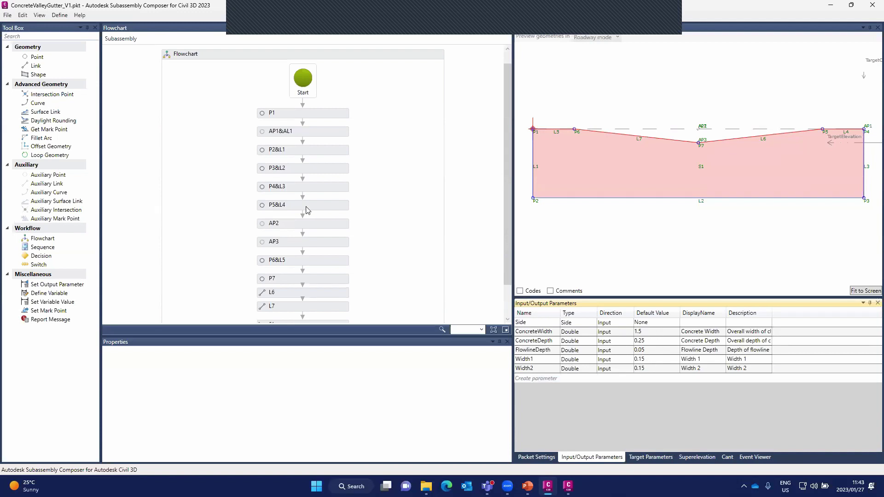
key("ctrl")
left_click(653, 455)
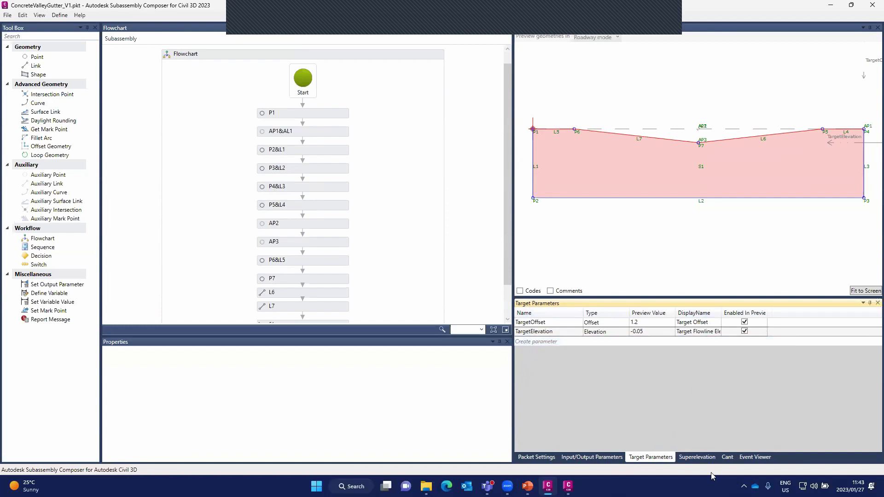
- Review the superelevation and cant preview values and the event viewer, ending on the packet settings
left_click(706, 458)
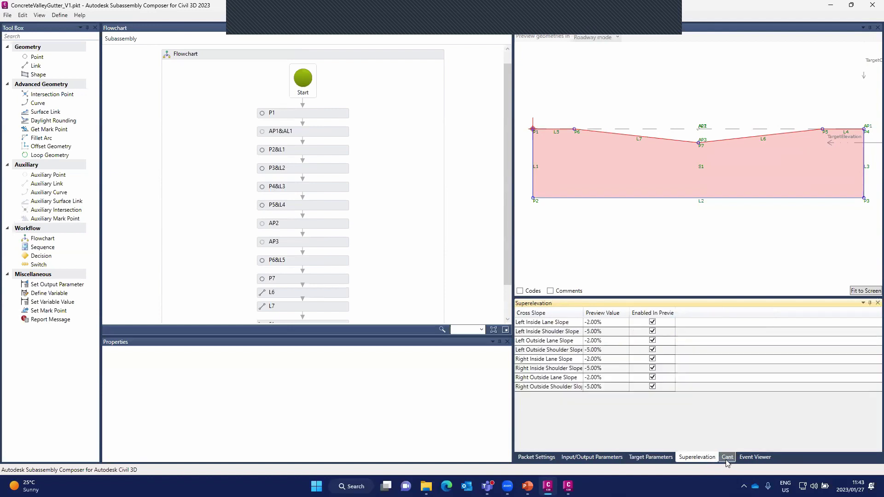
left_click(727, 457)
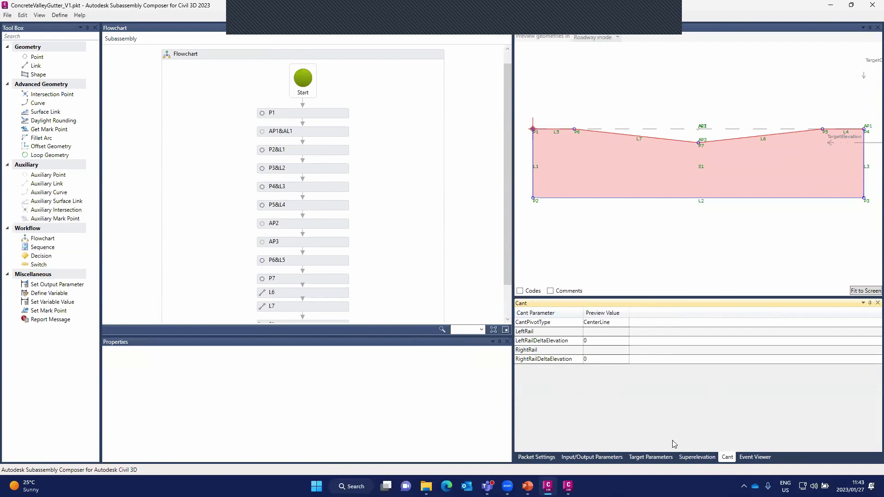
left_click(697, 457)
left_click(726, 457)
left_click(712, 458)
left_click(725, 460)
left_click(753, 459)
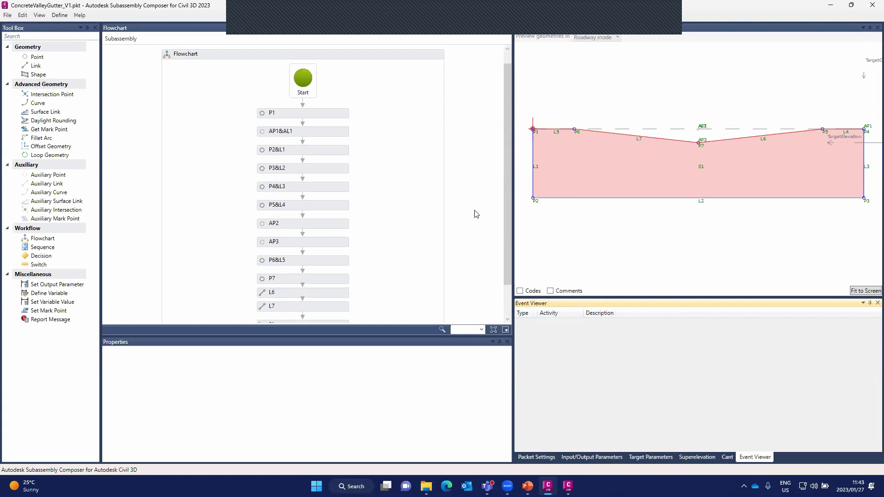
left_click(543, 457)
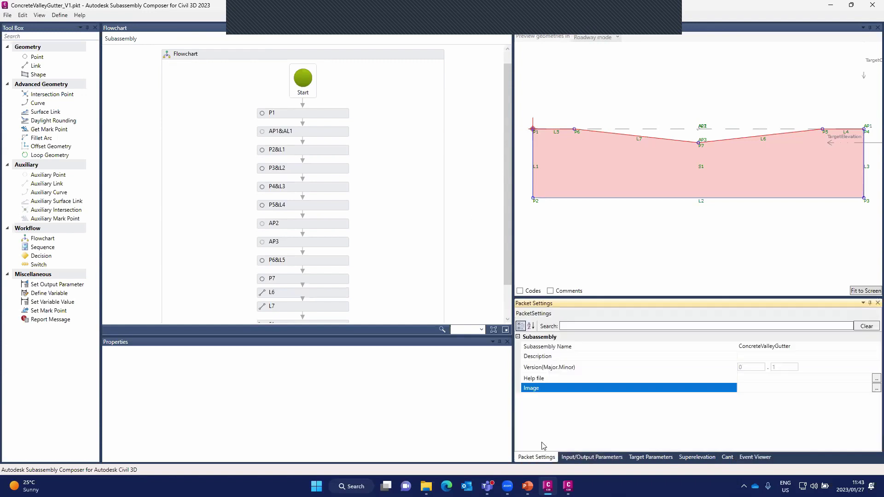
- Review the properties of point P1 in the flowchart, including its available point geometry types
left_click(288, 393)
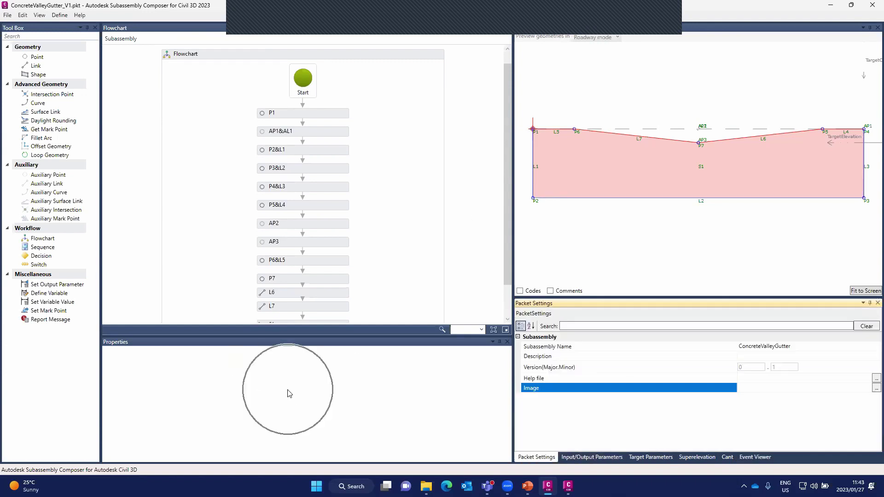
left_click(301, 116)
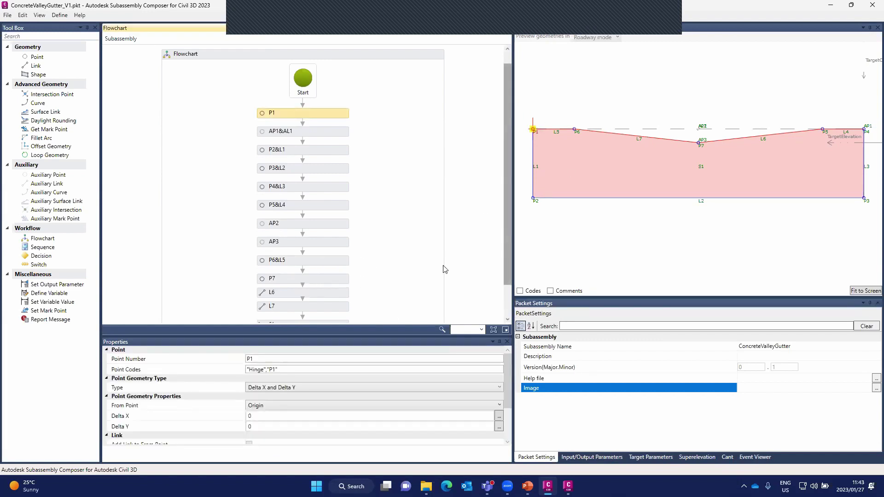
scroll(249, 378, "down", 5)
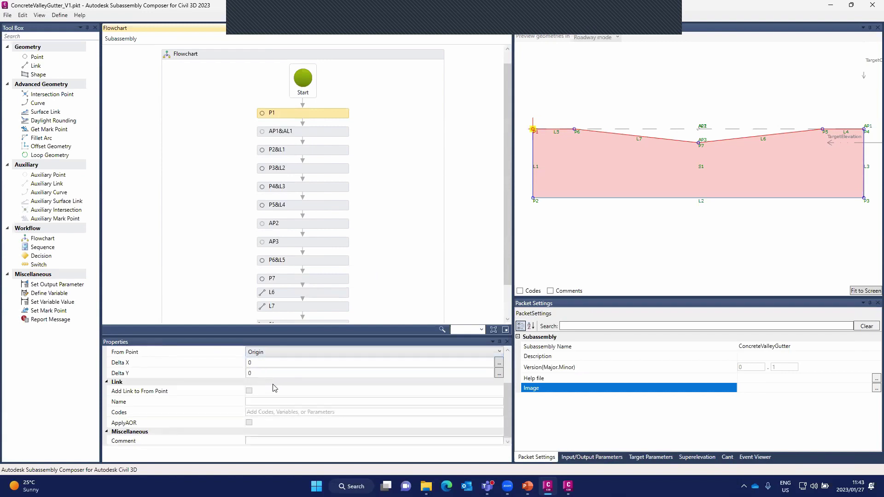
scroll(271, 389, "up", 5)
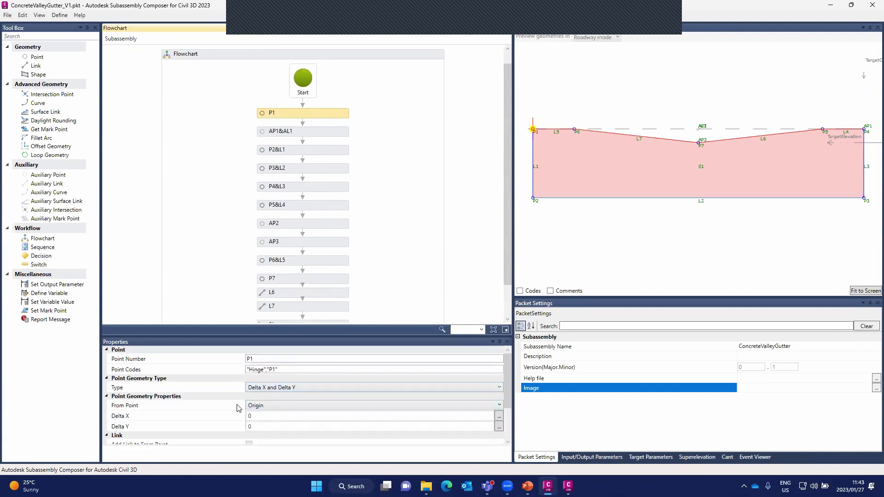
left_click(281, 388)
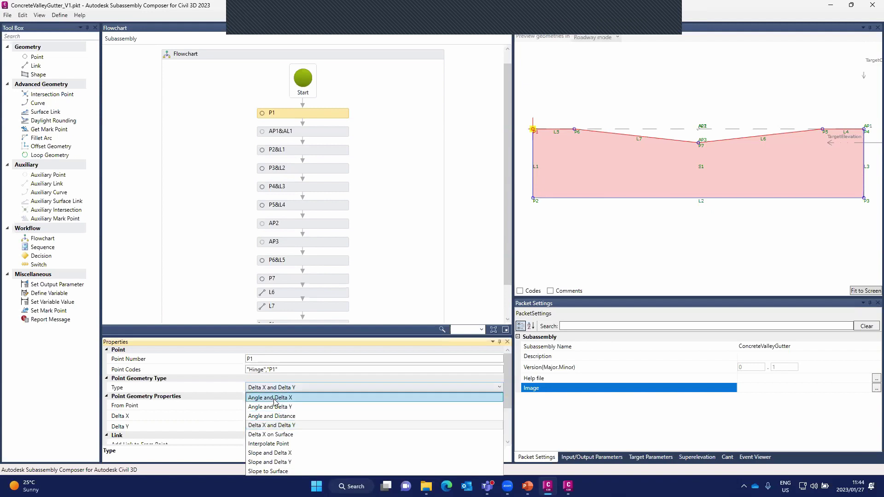
left_click(279, 389)
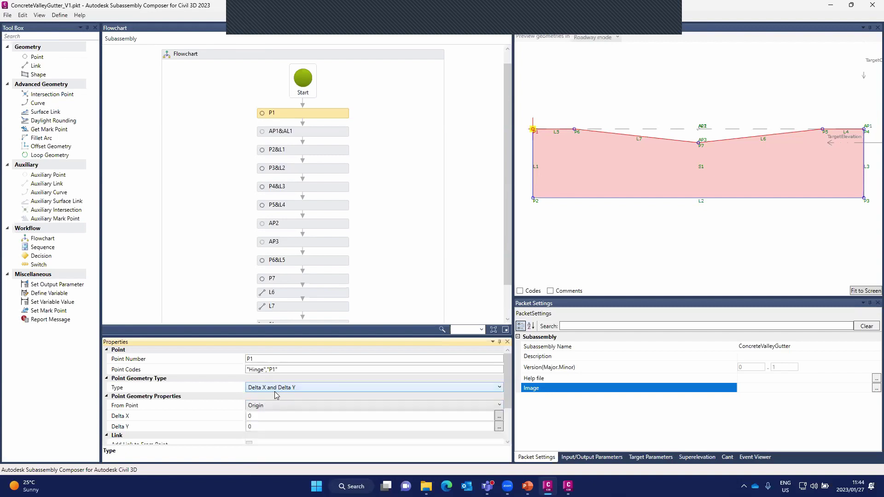
scroll(274, 391, "down", 3)
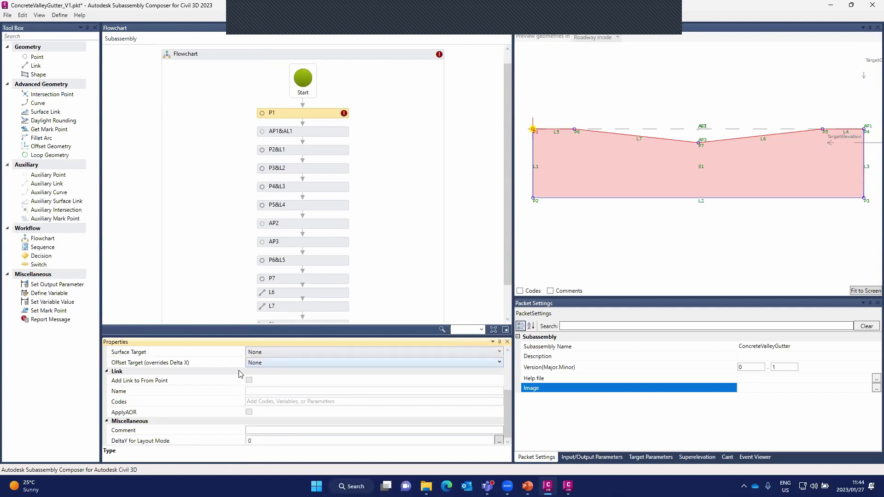
- Review the properties of the AP1&AL1 element, including its target overrides and link settings
left_click(330, 132)
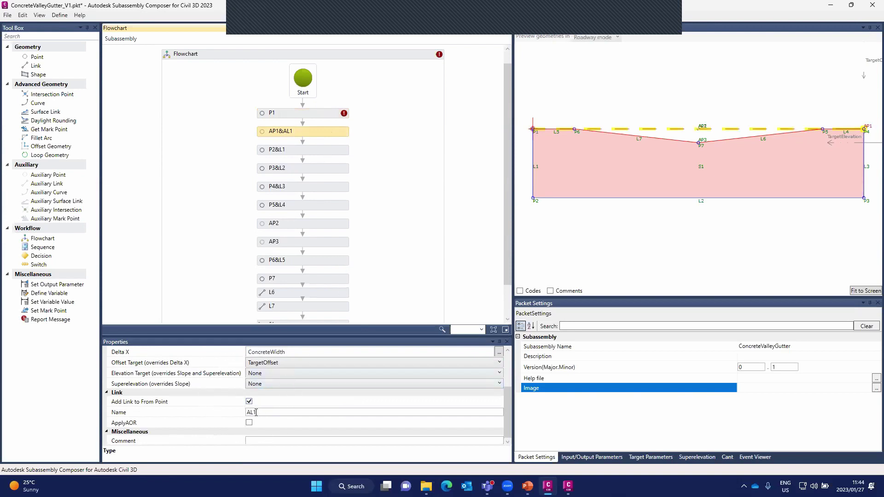
scroll(257, 397, "up", 3)
scroll(256, 397, "down", 3)
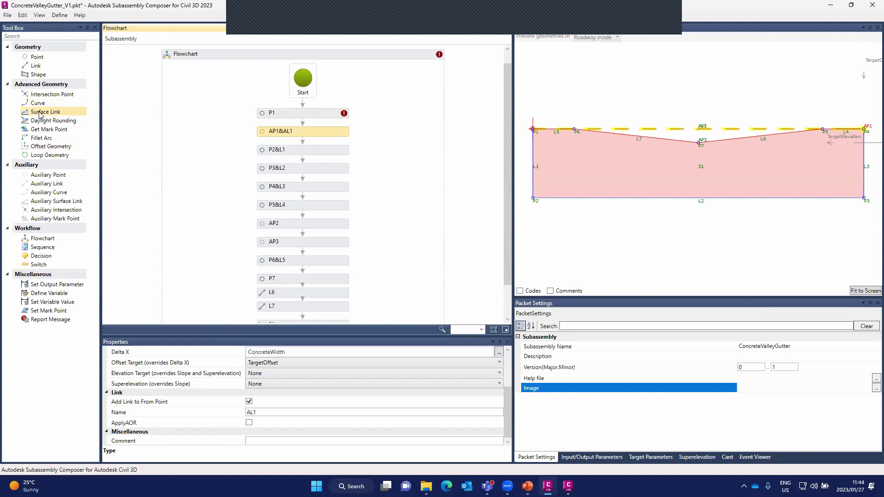
- Try to add a Point element to the flowchart and clear the selection
left_click(47, 57)
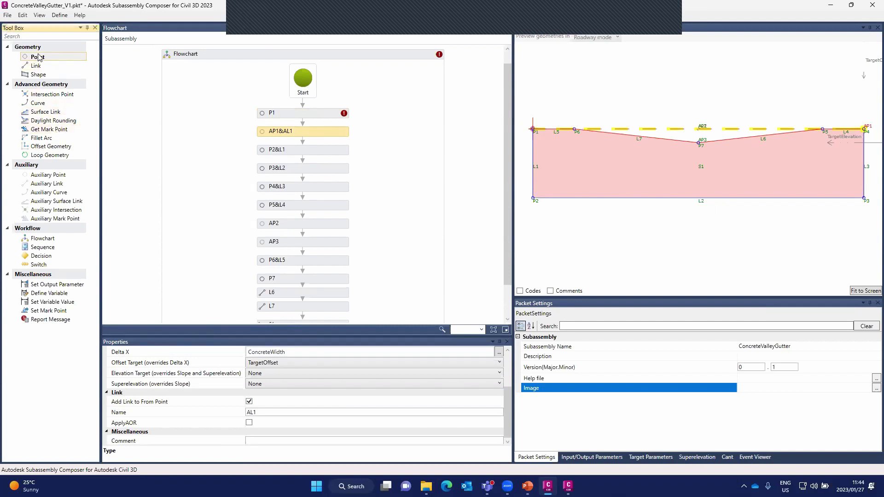
left_click_drag(39, 57, 263, 197)
left_click(463, 144)
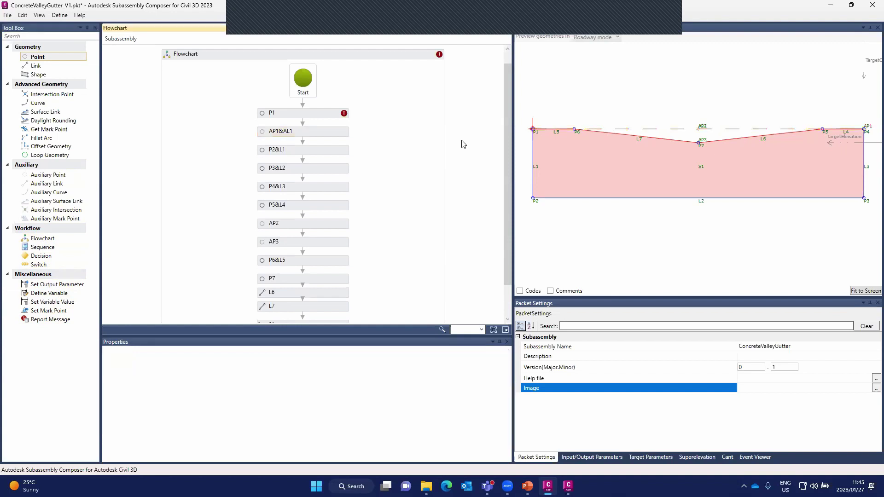
- Start a new subassembly, discarding the changes to ConcreteValleyGutter_V1.pkt
left_click(7, 16)
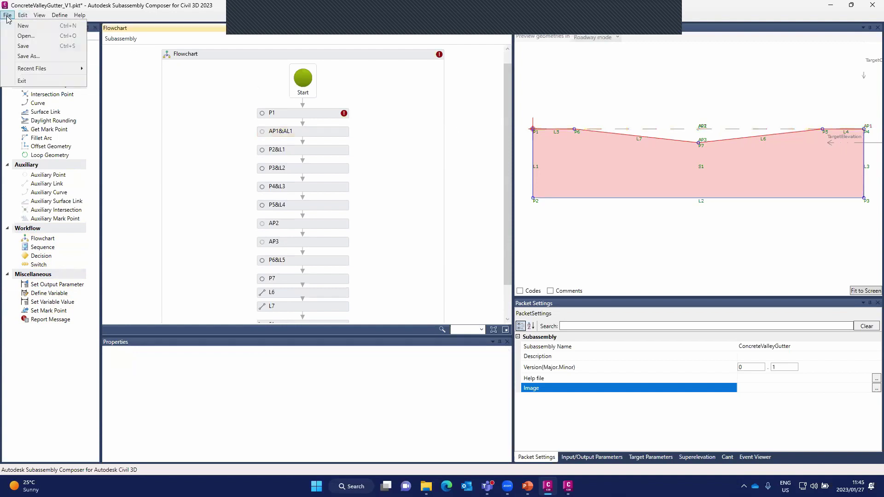
left_click(40, 25)
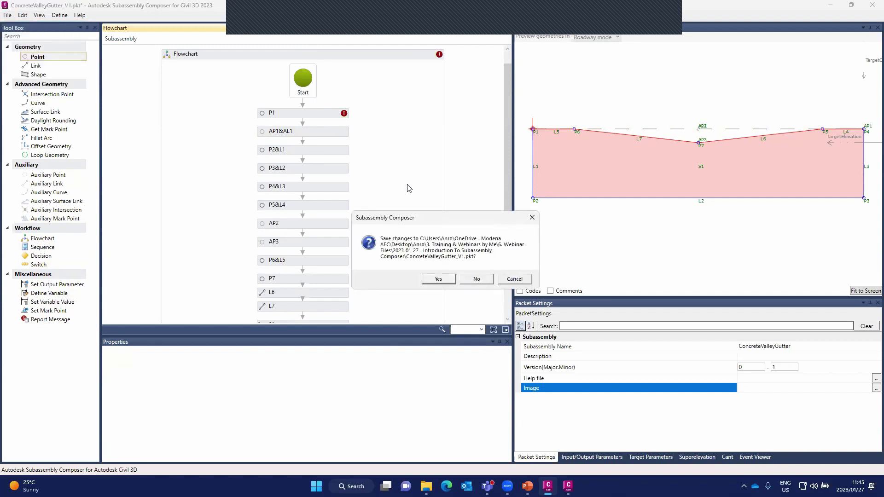
left_click(476, 277)
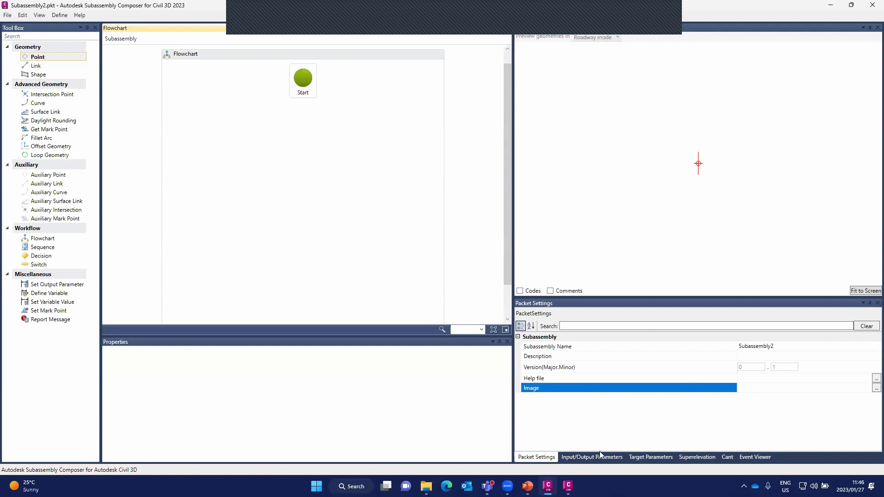
- Set the new subassembly's name to KerbGutter in the packet settings
left_click(573, 458)
left_click(543, 459)
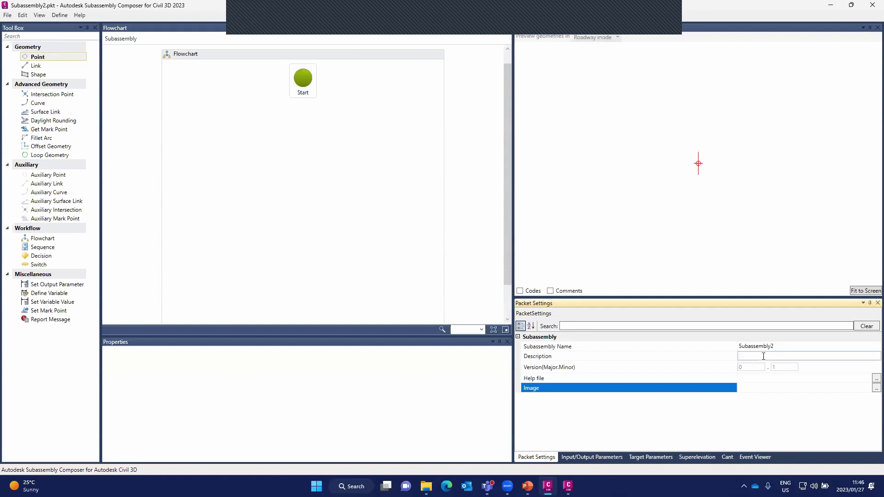
left_click(782, 346)
left_click_drag(779, 348, 716, 339)
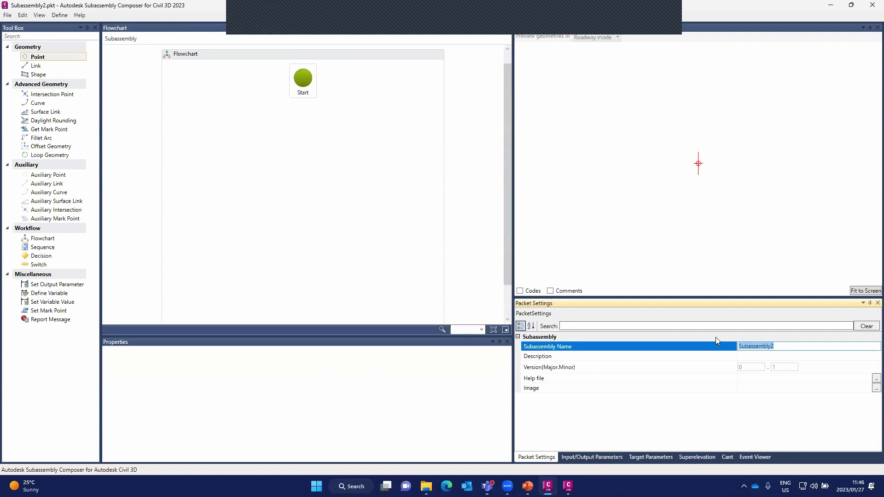
type("KerbGutter")
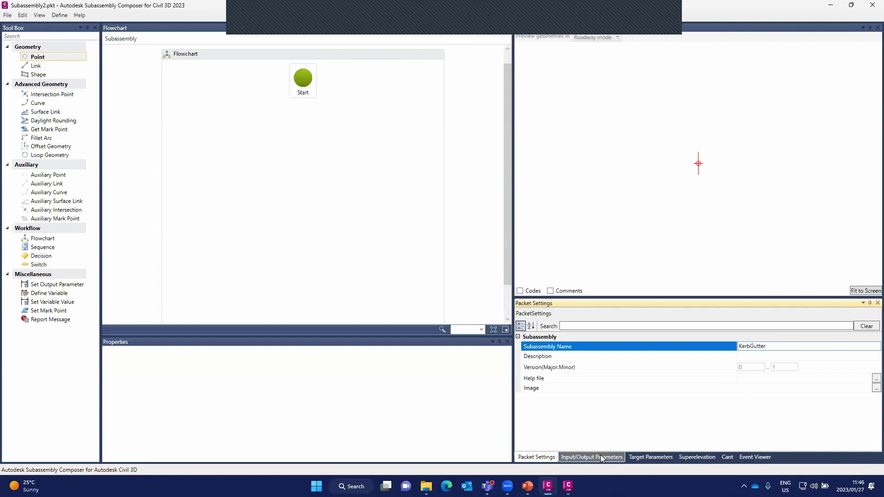
- Consult the gutter's dimension sketch in the PowerPoint slide show and switch back to Subassembly Composer
mouse_move(568, 486)
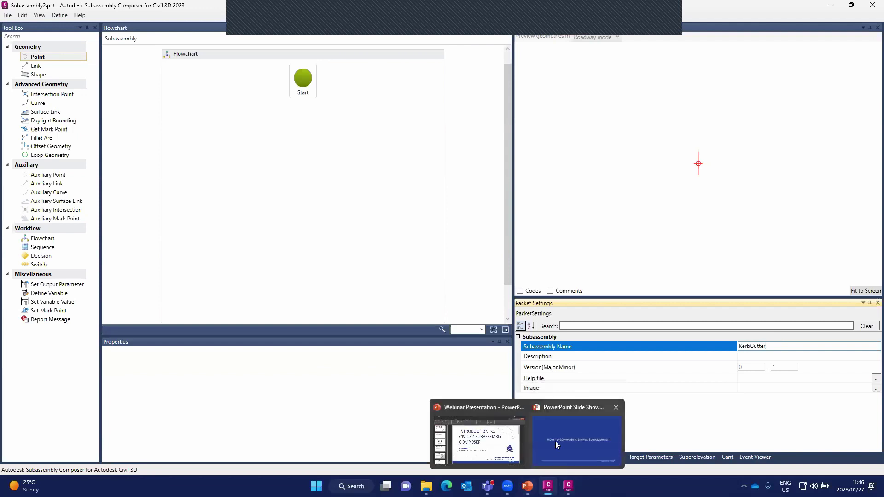
left_click(555, 441)
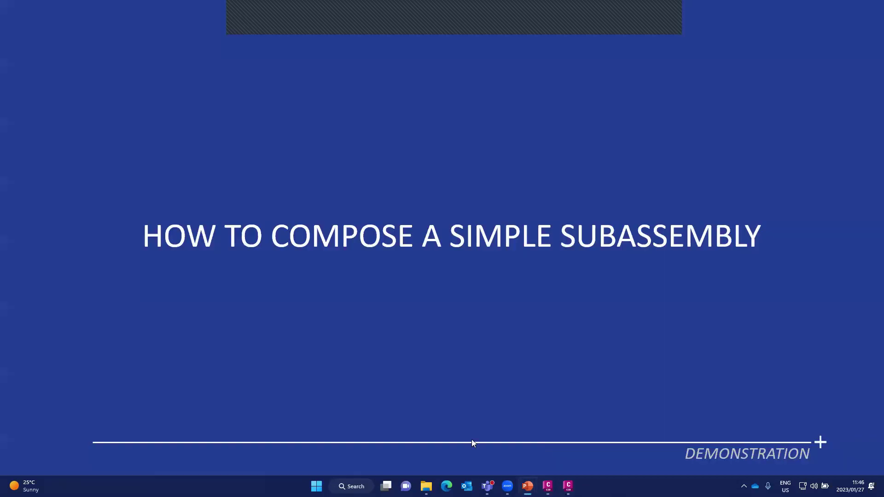
left_click(417, 306)
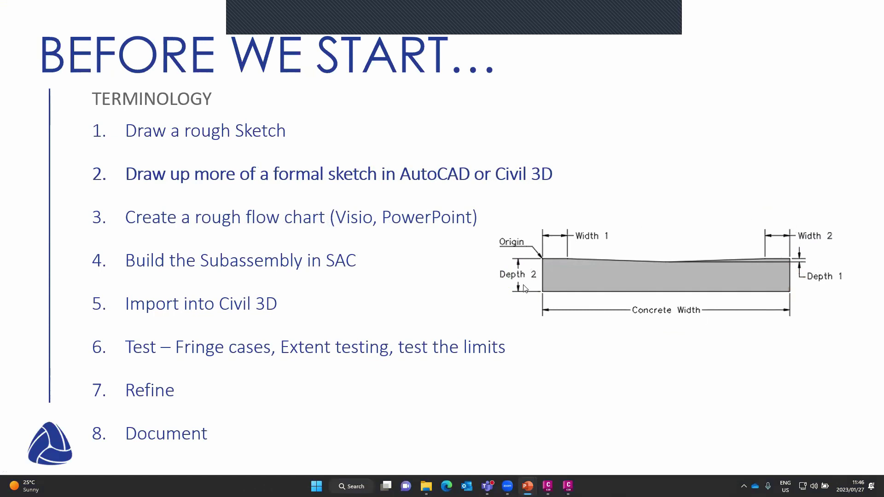
mouse_move(527, 486)
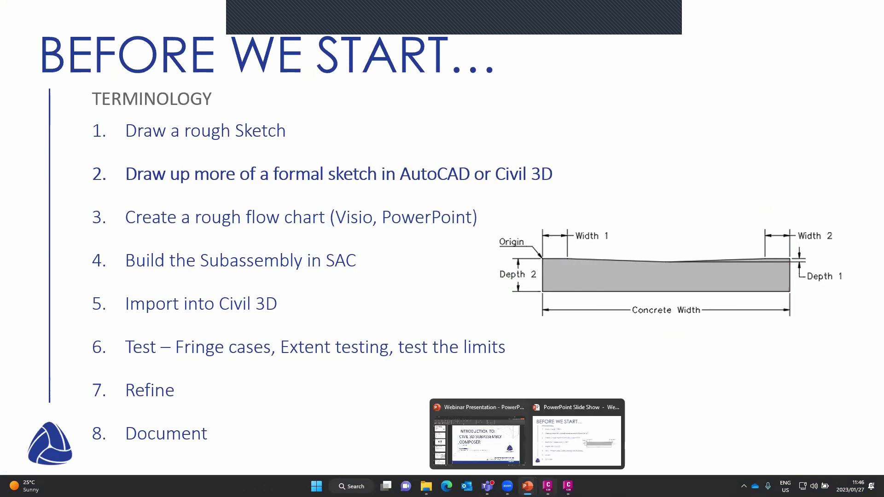
left_click(548, 485)
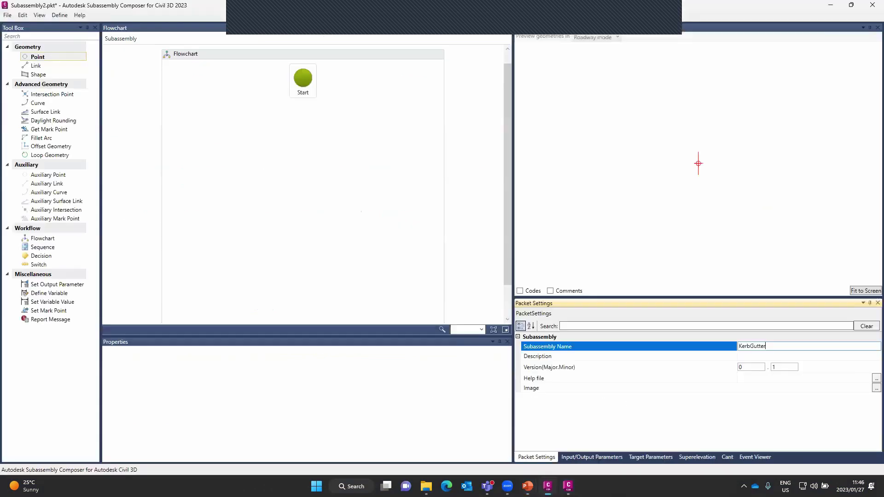
- Create a Double input parameter named ConcreteWidth with default value 1.5 and display name Concrete Width
left_click(590, 457)
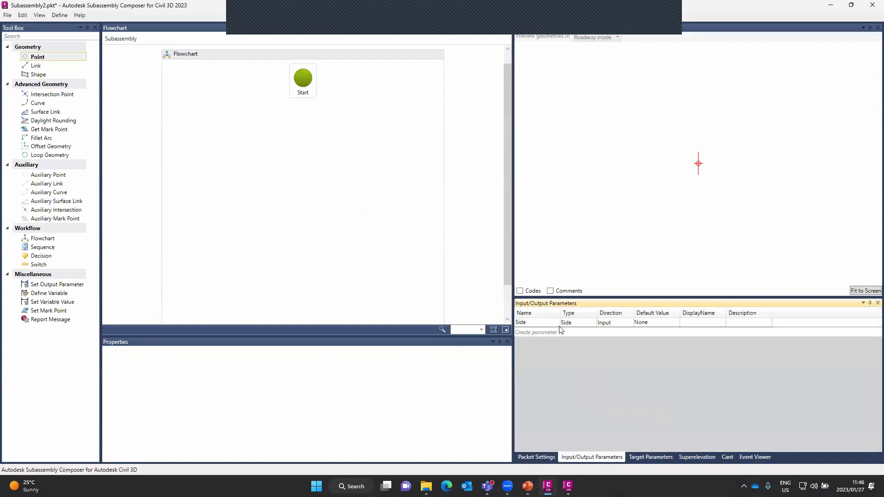
left_click(545, 332)
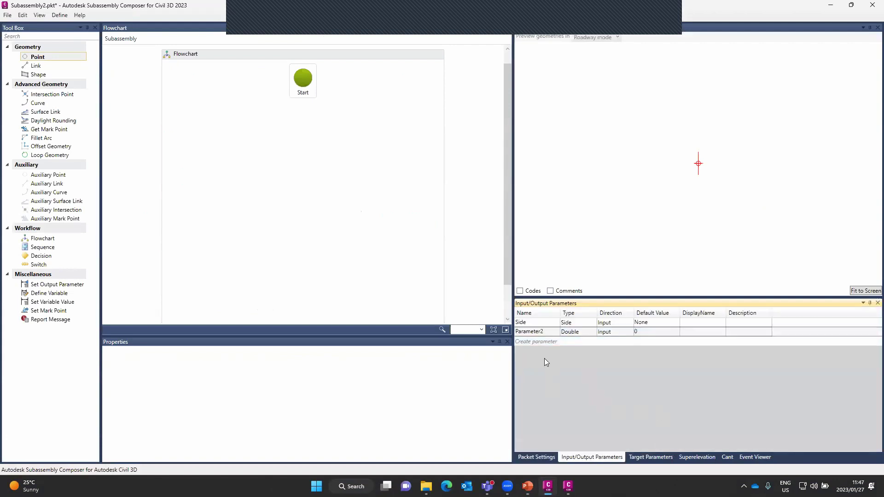
left_click(548, 332)
left_click(547, 332)
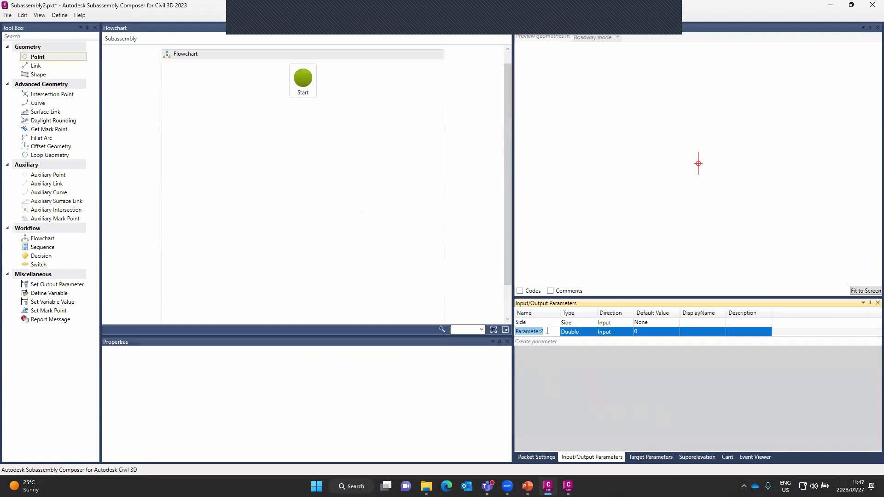
type("ConcreteWidth")
left_click(646, 331)
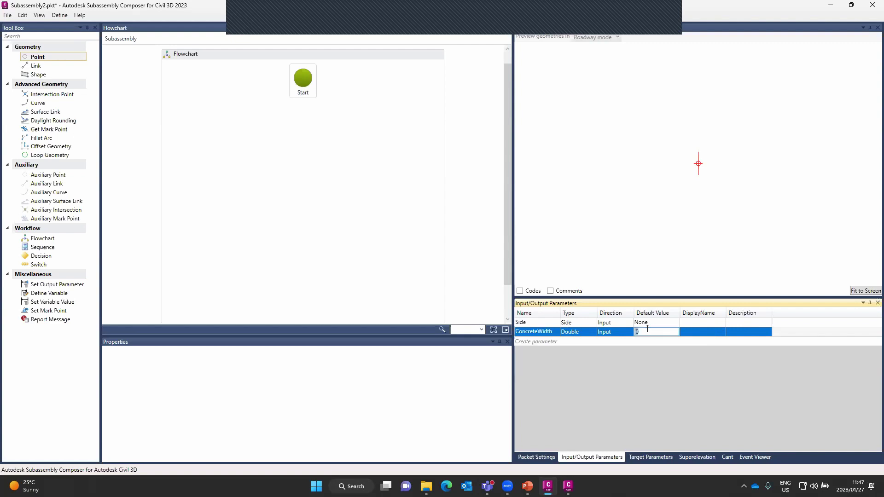
type("1.5")
key("Return")
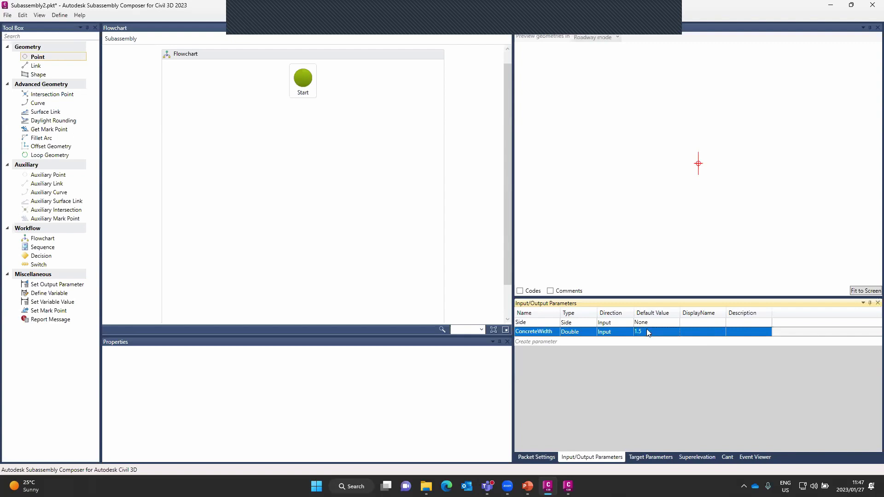
left_click(709, 333)
type("Concrete Width")
key("Return")
- Create a Double input parameter named ConcreteDepth with default value 0.25 and display name Concrete Depth
left_click(548, 340)
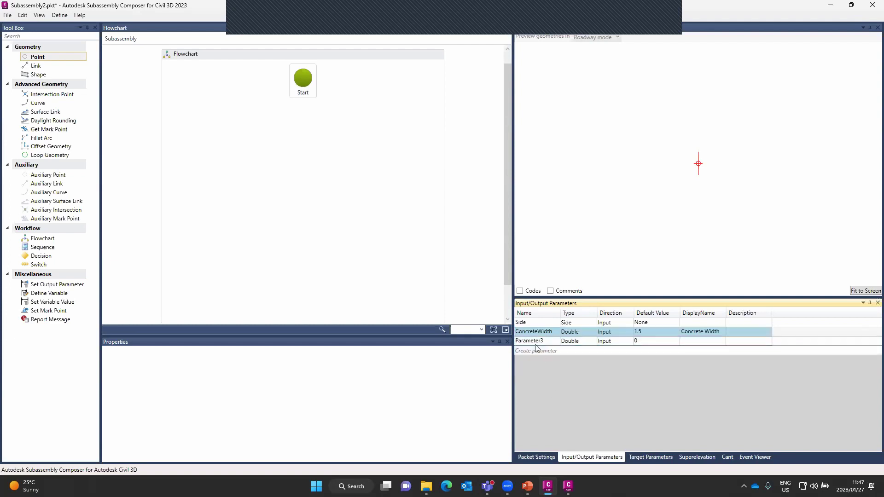
left_click(536, 343)
left_click(538, 342)
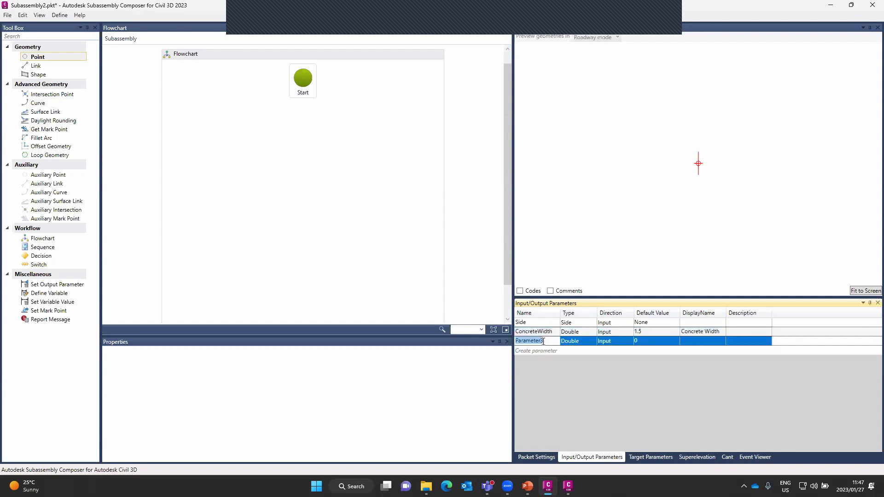
type("ConcreteDepth")
left_click(647, 339)
double_click(647, 340)
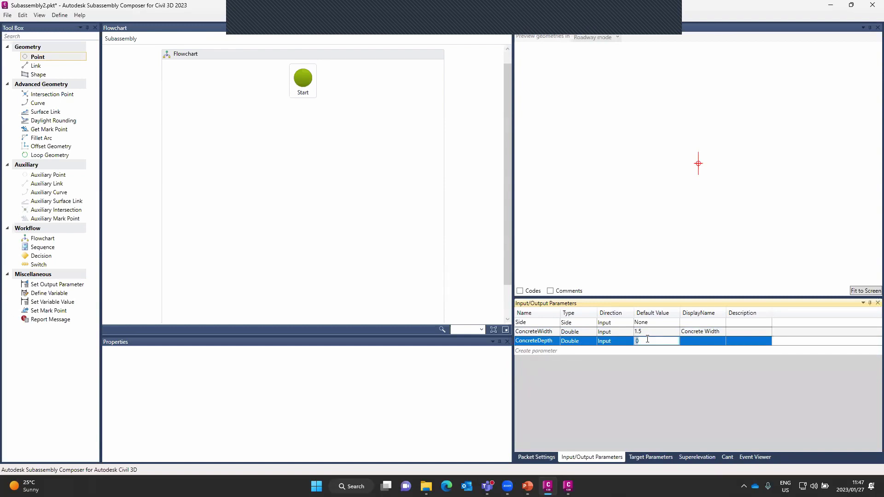
type("0.25")
key("Return")
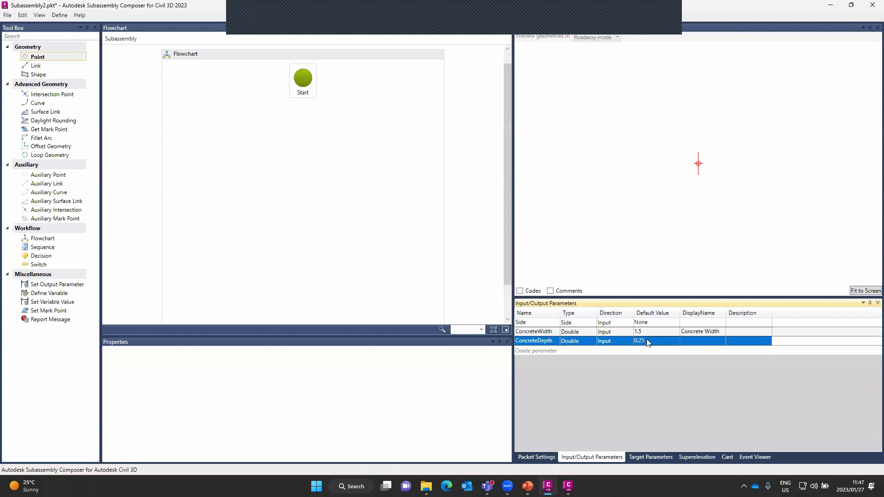
left_click(698, 341)
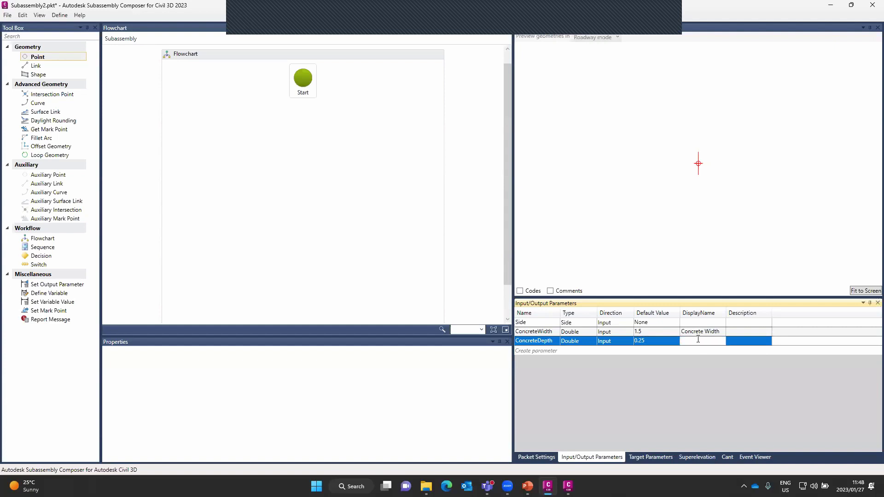
type("Concrete Depth")
key("Return")
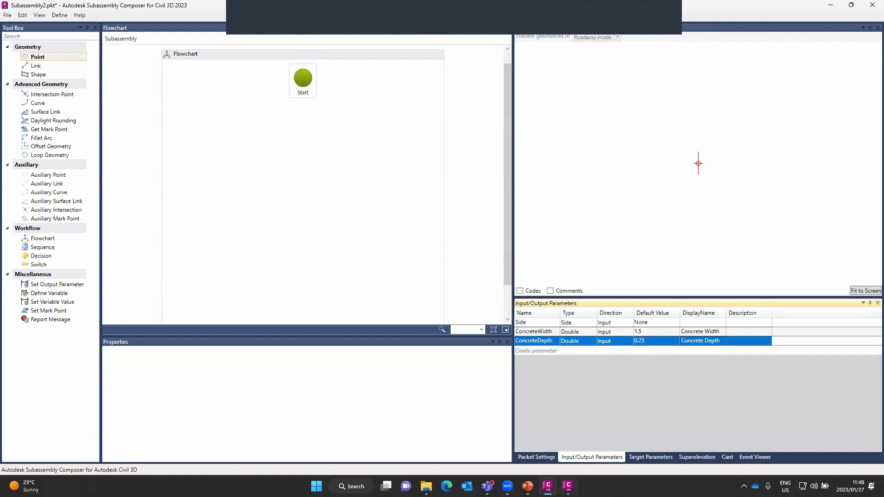
- Consult the gutter's width and depth dimensions in the PowerPoint slide show sketch and switch back to Subassembly Composer
mouse_move(528, 486)
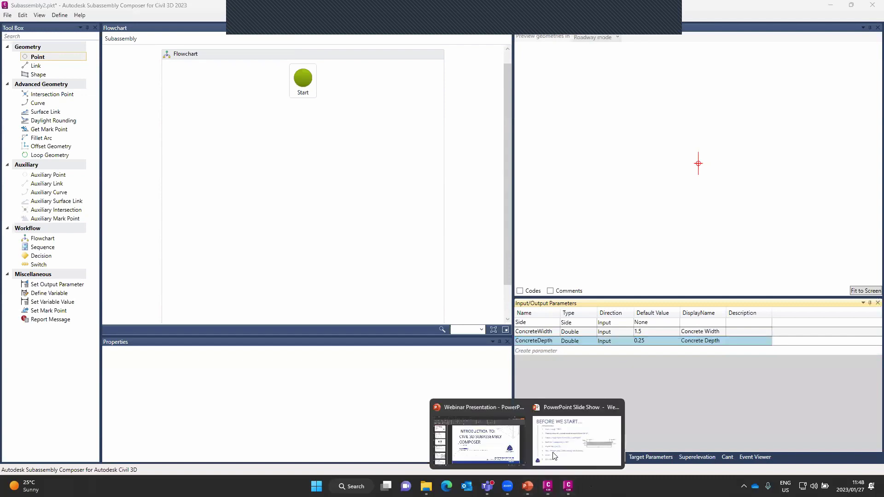
left_click(577, 440)
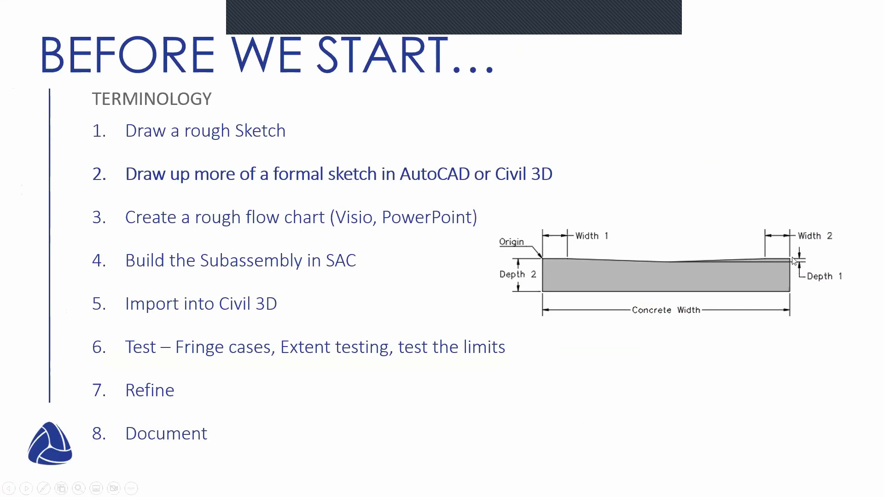
key("alt+Tab")
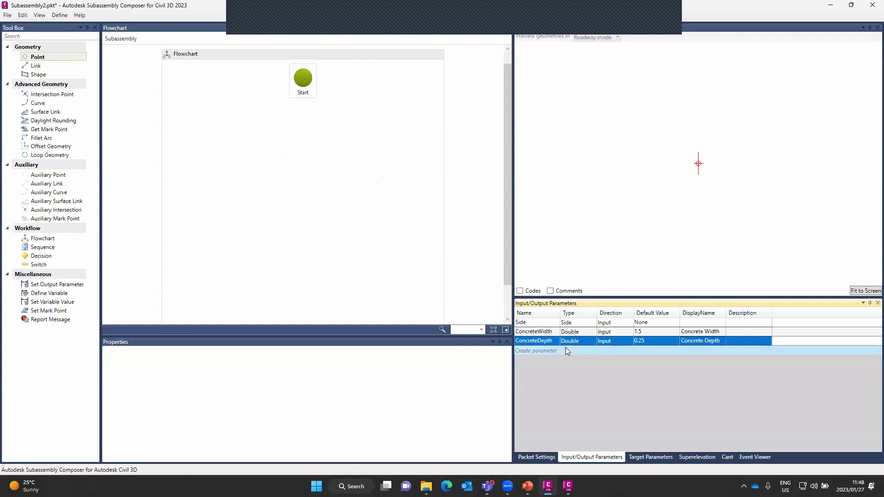
- Create a Double input parameter named Width1 with default value 0.15 and display name Width 1
left_click(566, 351)
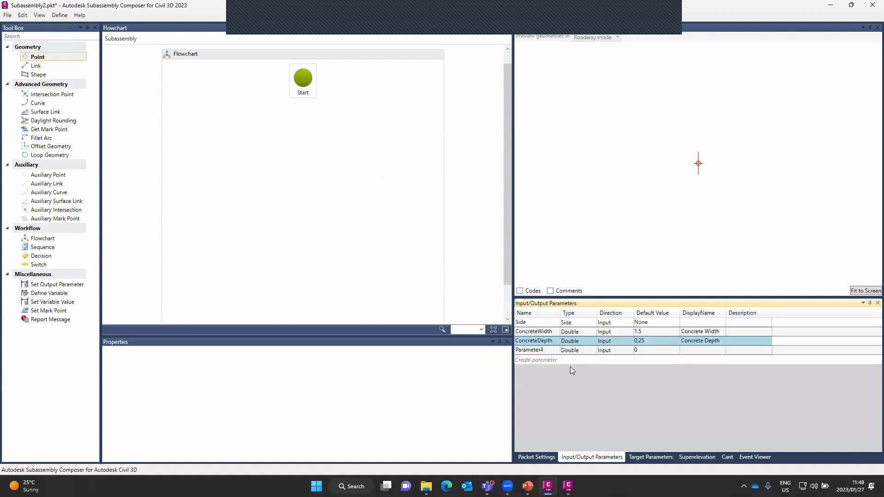
left_click(545, 351)
left_click(544, 351)
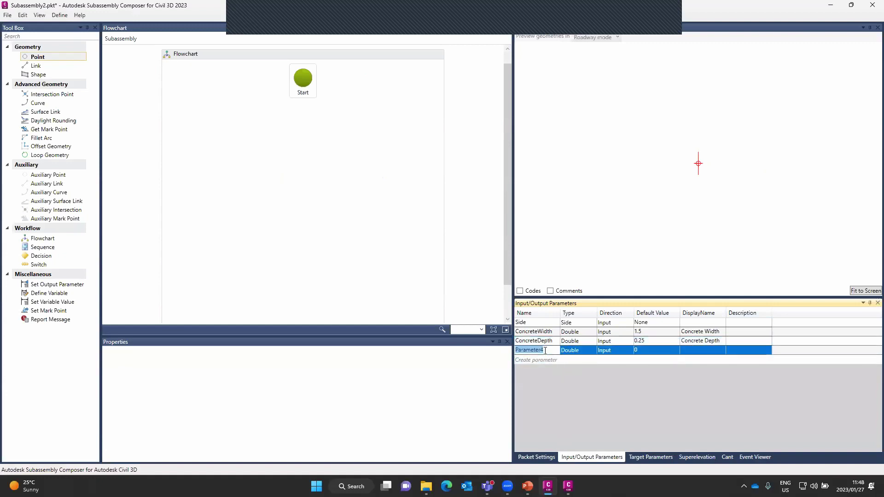
type("Width1")
left_click(656, 349)
left_click_drag(654, 348, 626, 357)
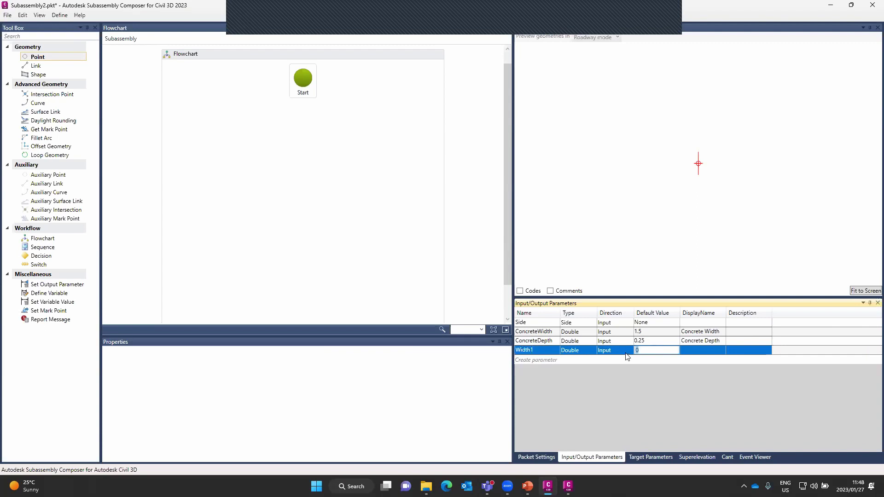
type("0.15")
key("Return")
left_click(693, 347)
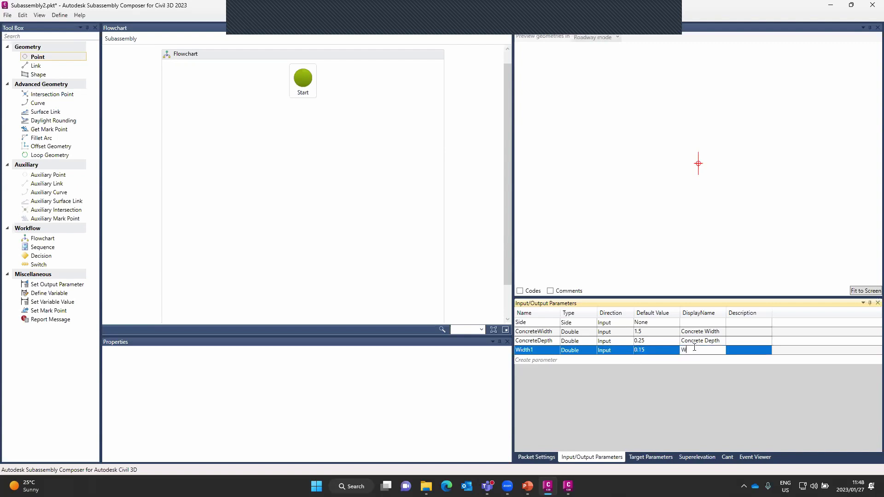
type("Width1")
key("Return")
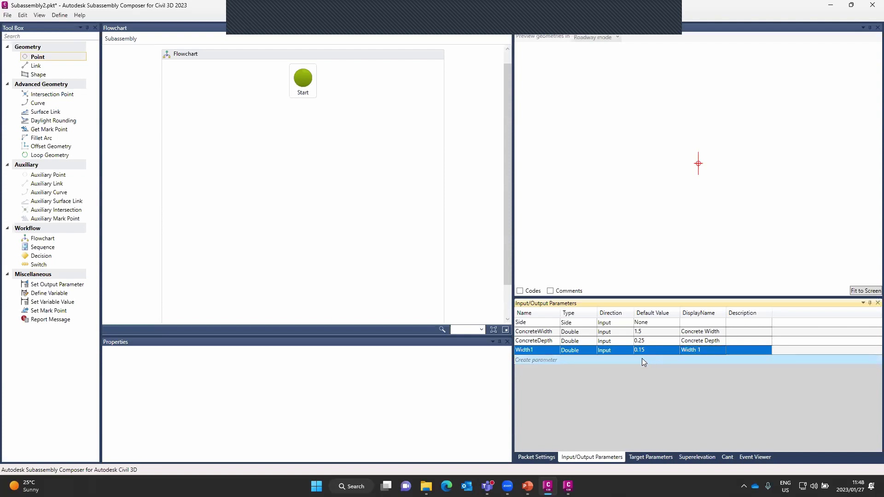
- Create a Double input parameter named Width2 with default value 0.15 and display name Width 2
left_click(641, 358)
left_click(545, 361)
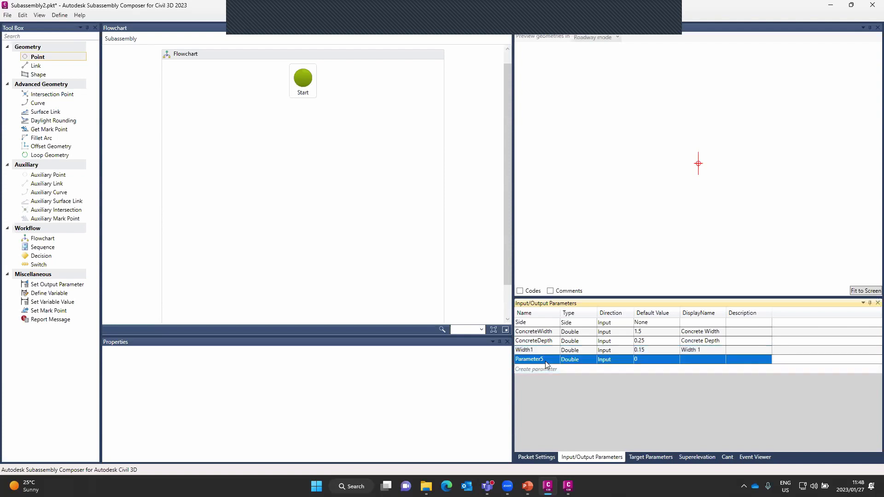
left_click(545, 360)
type("Width 2")
key("BackSpace")
key("BackSpace")
left_click(642, 352)
left_click(643, 358)
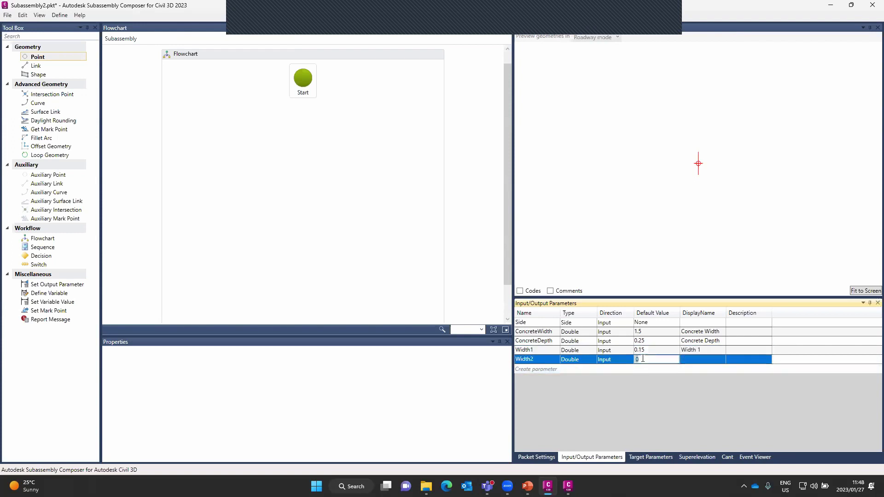
type("0.15")
key("Return")
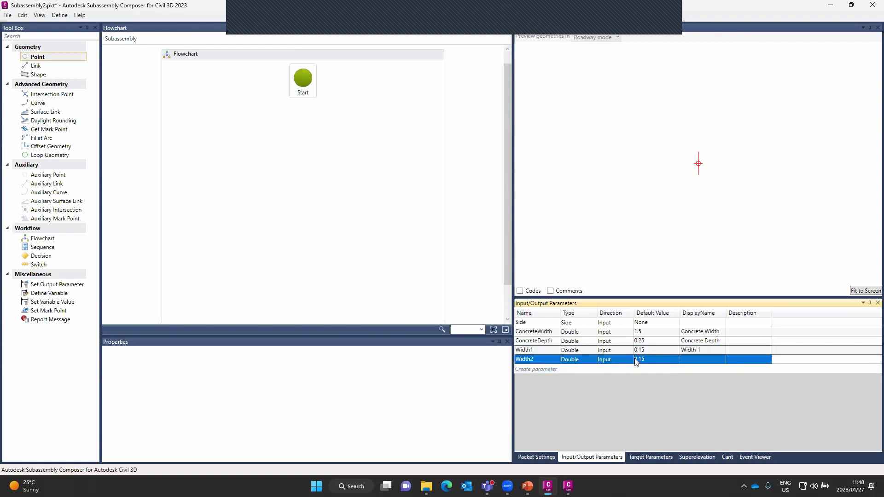
left_click(707, 359)
type("Width 2")
key("Return")
- Create a Double input parameter named FlowlineDepth with default value 0.05 and display name Flowline Depth
left_click(554, 370)
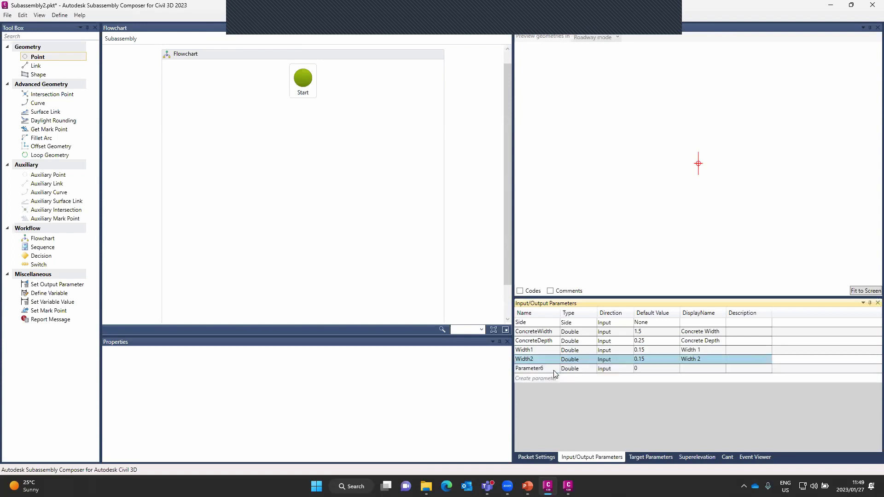
left_click(546, 368)
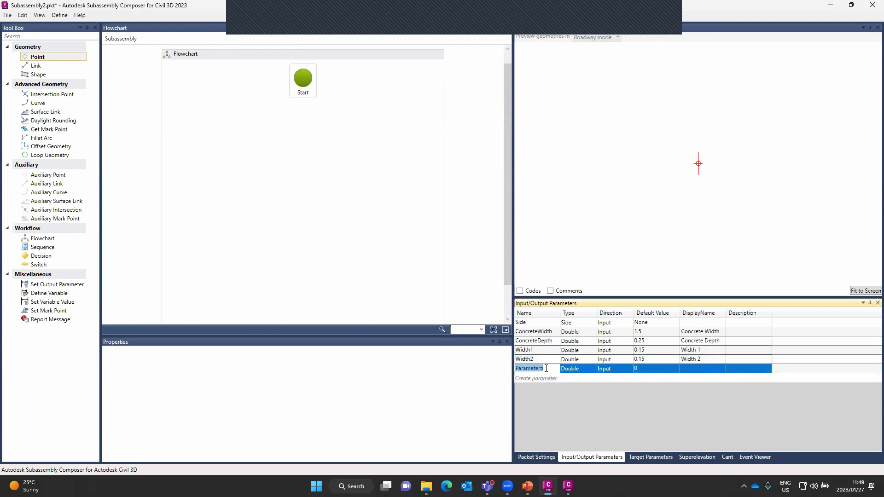
type("FlowlineDepth")
left_click(654, 368)
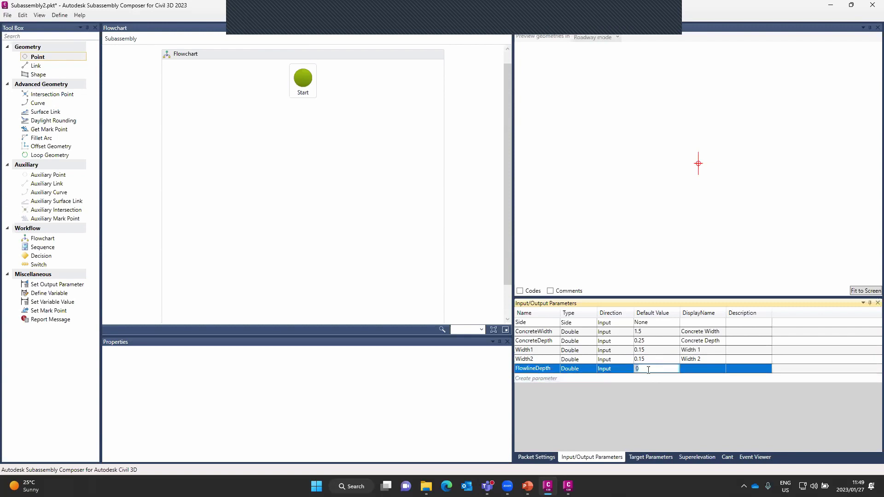
type("0.05")
key("Return")
left_click(695, 368)
type("Fl")
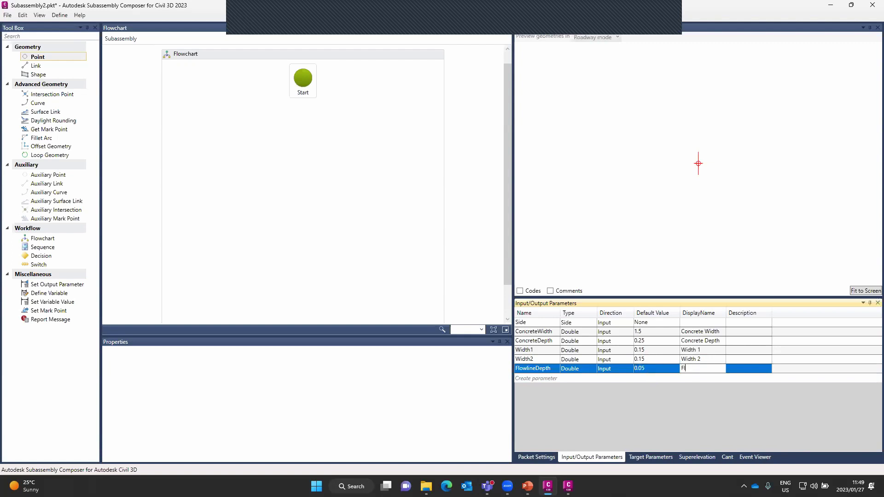
type("owline Depth")
key("Return")
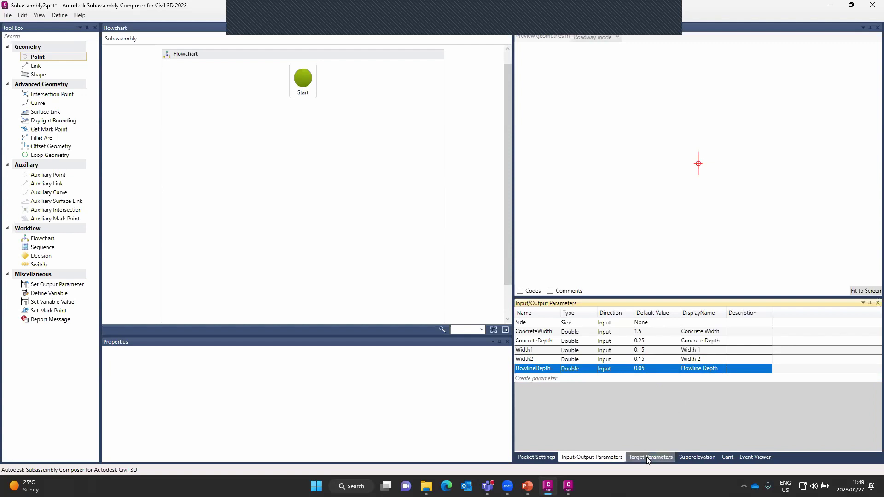
- Set the display name of the TargetOffset target parameter to Offset Target
mouse_move(568, 486)
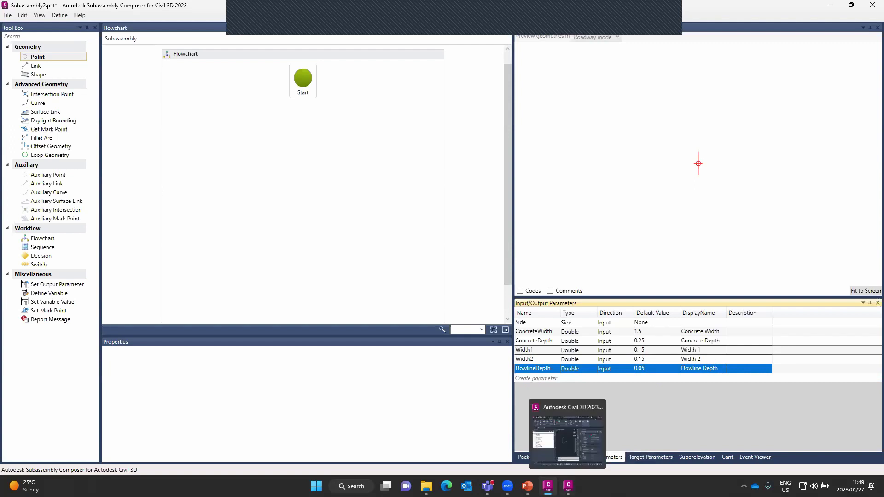
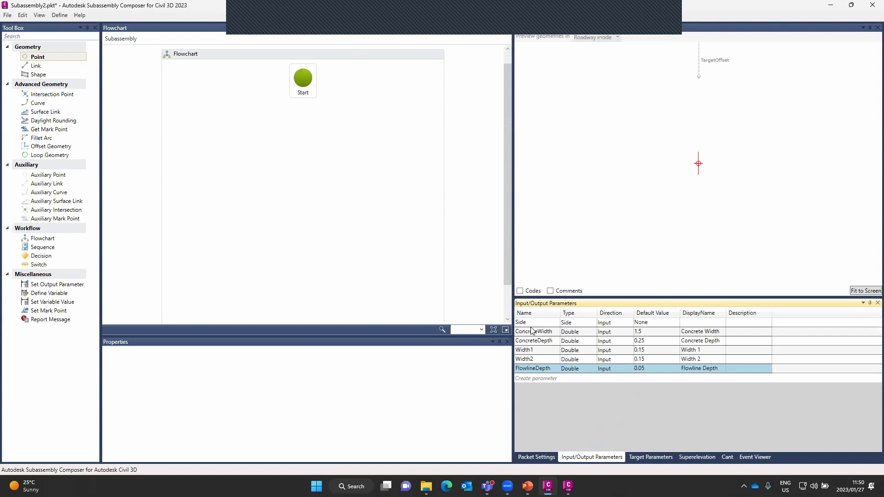
left_click(535, 334)
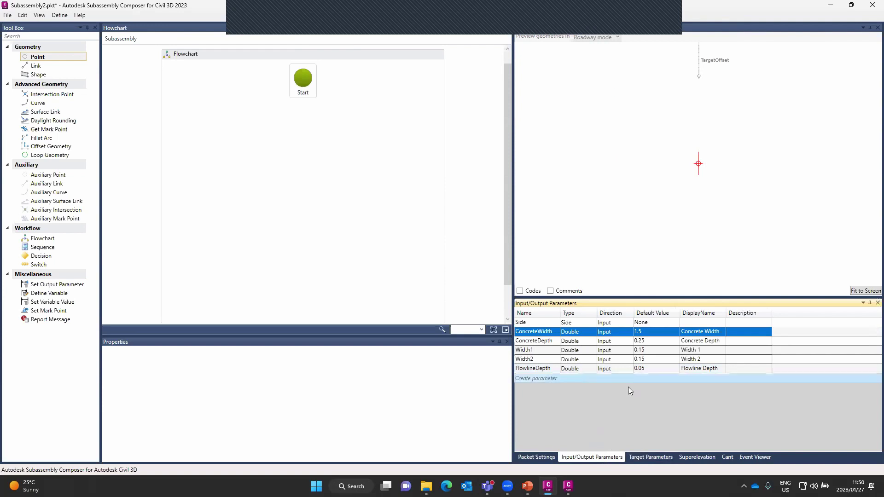
left_click(651, 456)
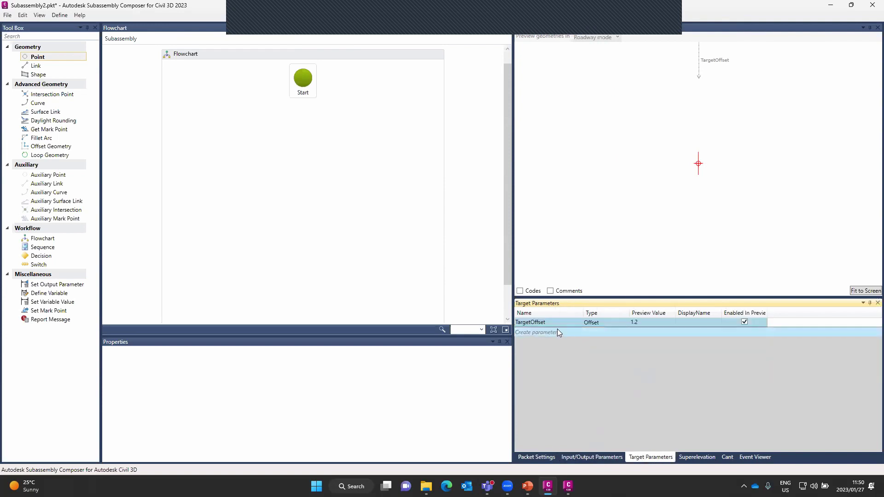
left_click(696, 322)
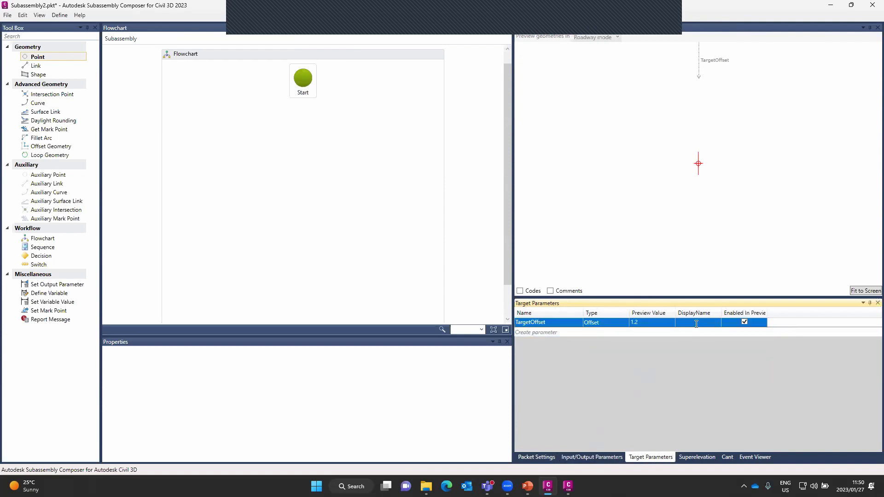
left_click(696, 324)
type("Offset Target")
key("Return")
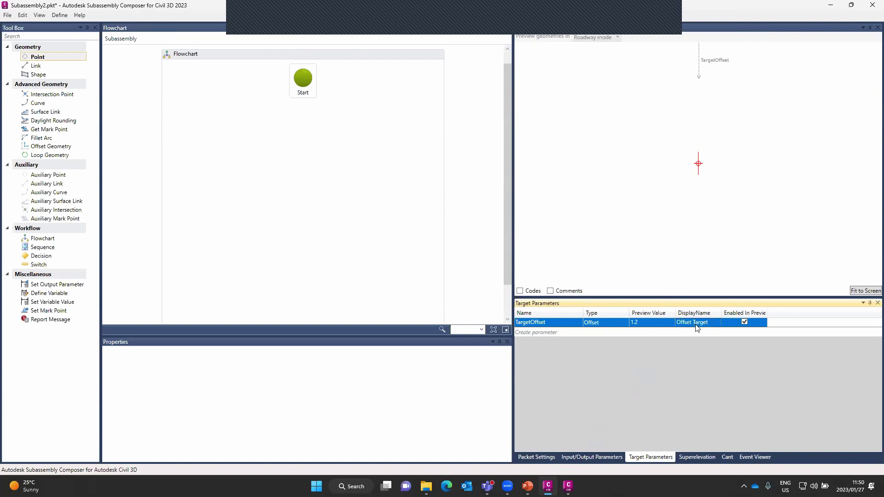
- Create a target parameter named TargetElevation of type Elevation with preview value 0.05
left_click(539, 332)
left_click(546, 333)
left_click(554, 333)
type("TargetElevation")
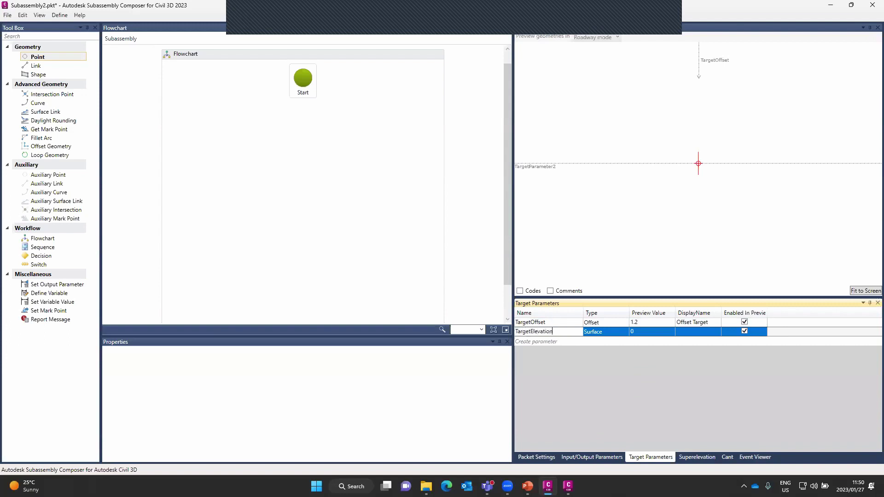
key("Return")
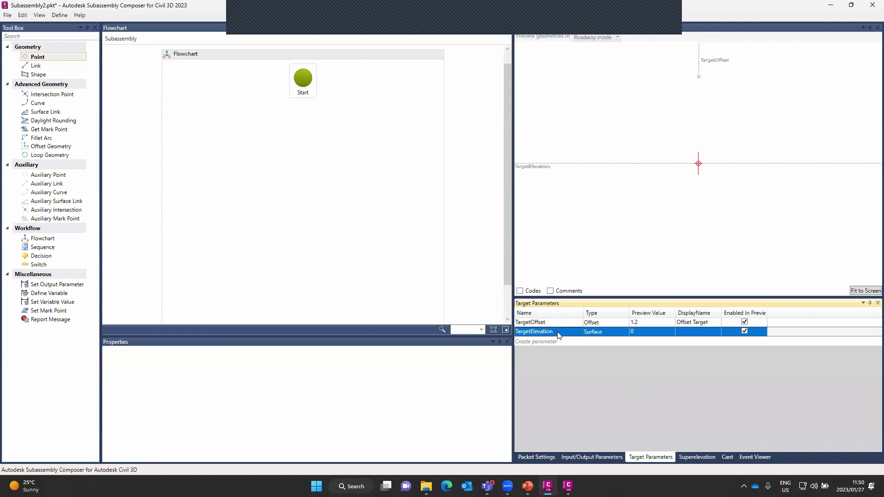
left_click(612, 337)
left_click(614, 334)
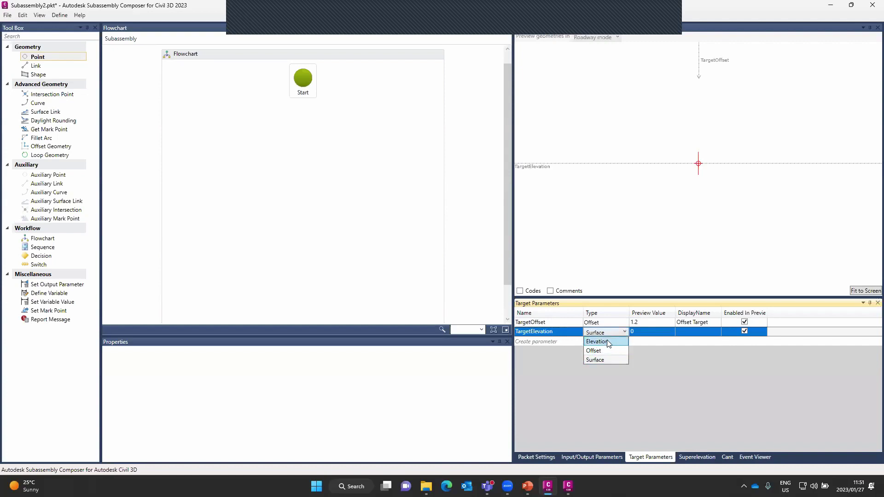
left_click(607, 342)
left_click(657, 331)
left_click(657, 332)
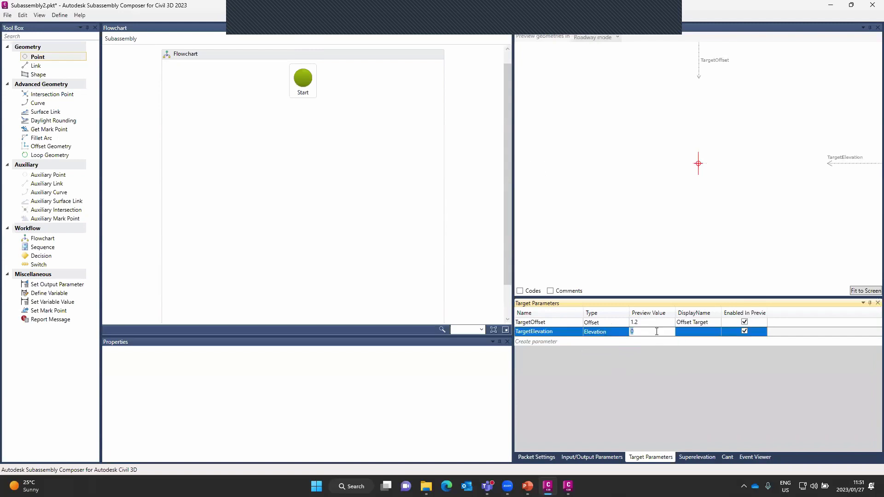
type("0.05")
key("Return")
- Check the FlowlineDepth input parameter and set the TargetElevation target's display name to Flowline Elevation
left_click(591, 457)
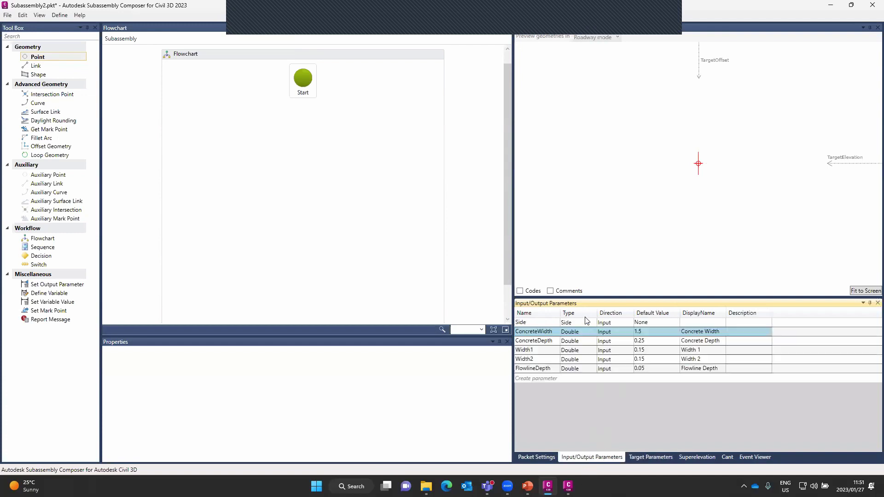
left_click(536, 368)
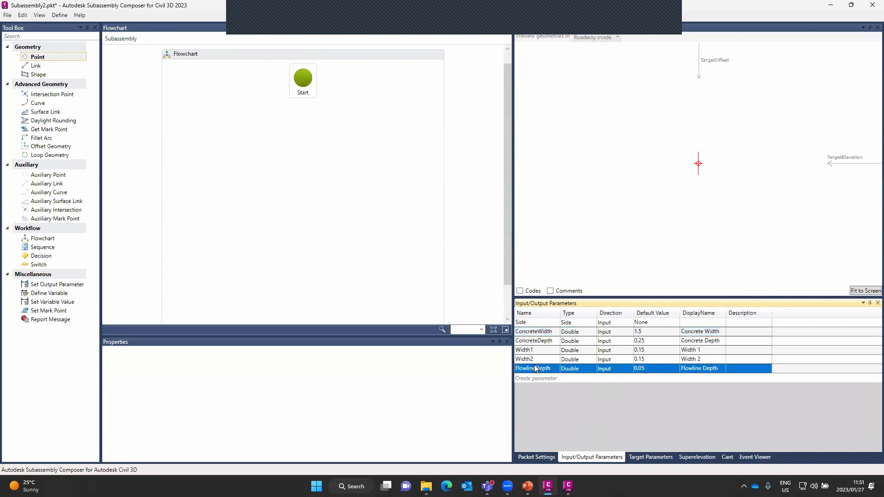
left_click(650, 456)
left_click(688, 333)
left_click(688, 333)
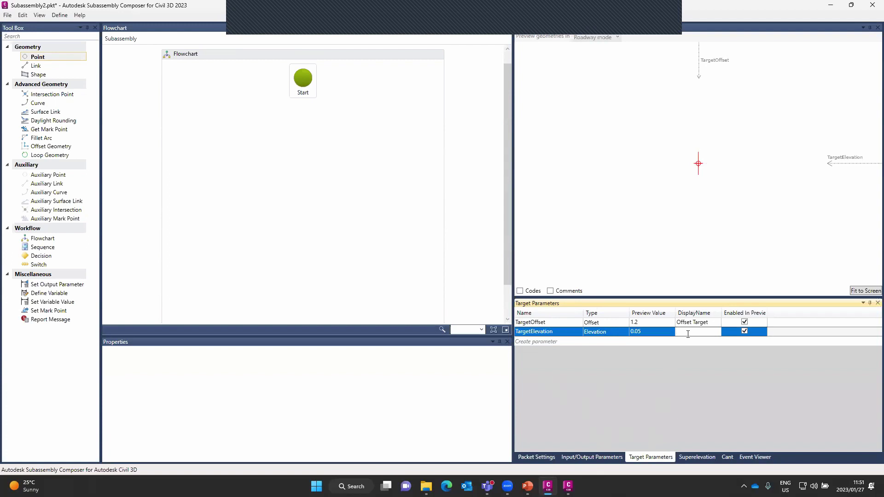
type("Elevation")
key("BackSpace")
key("BackSpace")
key("BackSpace")
key("BackSpace")
key("BackSpace")
key("BackSpace")
key("BackSpace")
key("BackSpace")
key("BackSpace")
type("Flowline Elevation")
key("Return")
- Review the defined input parameters against the target parameters
left_click(593, 455)
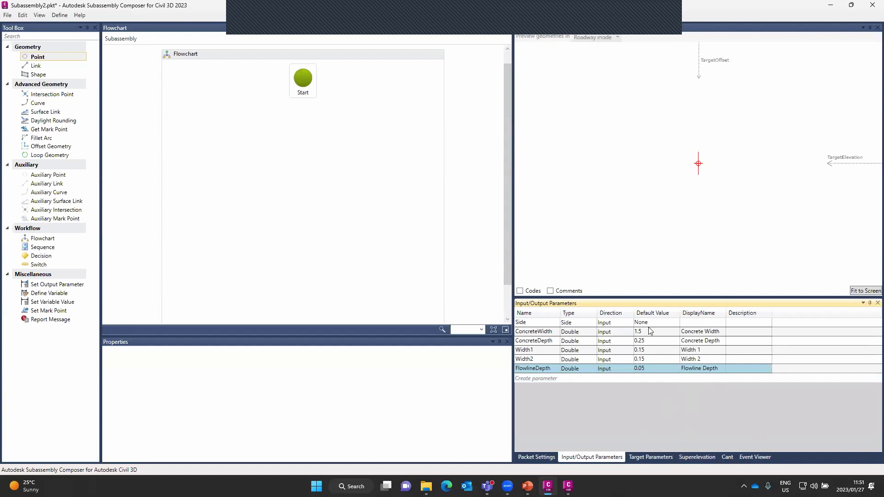
left_click(660, 460)
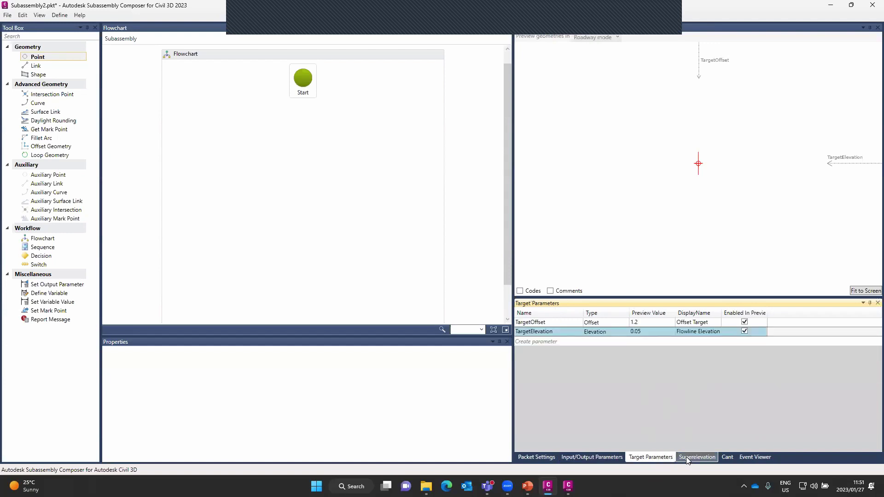
left_click(605, 461)
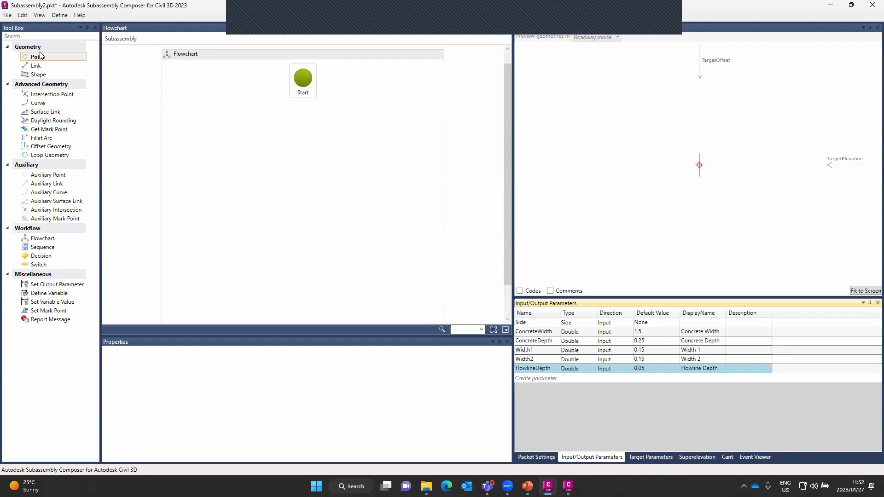
- Add a geometry point directly after Start in the flowchart and open its point number for editing
left_click_drag(40, 58, 77, 66)
left_click_drag(184, 101, 322, 125)
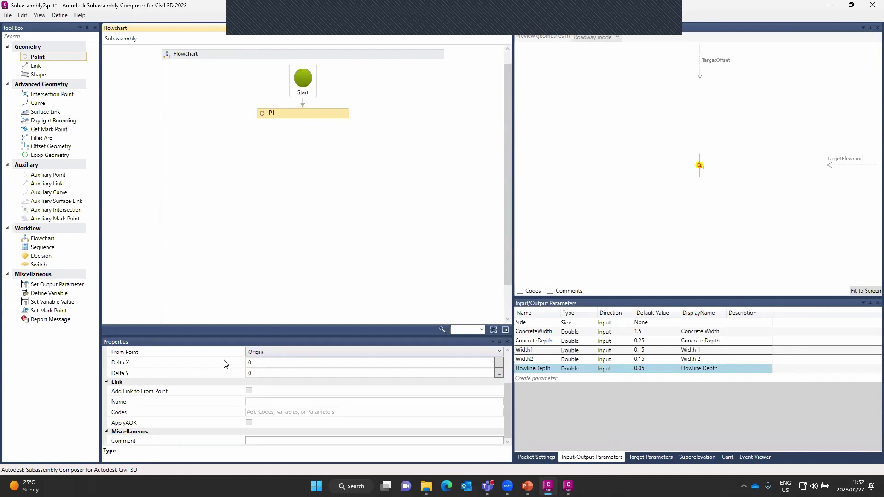
scroll(225, 364, "up", 3)
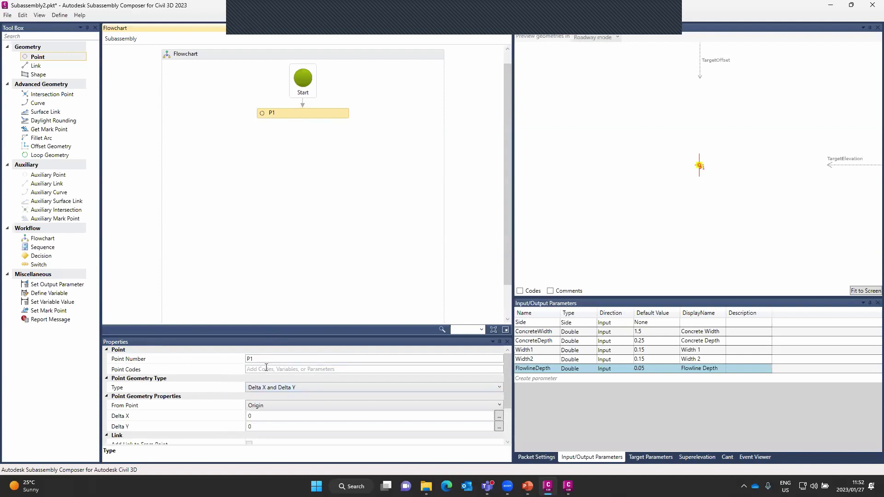
left_click(256, 359)
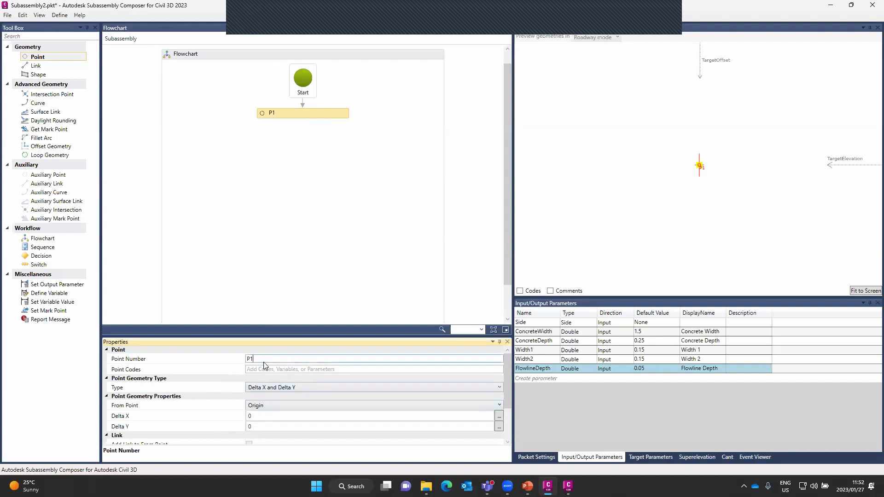
- Assign the point codes "P1","Hinge" to point P1
left_click(266, 368)
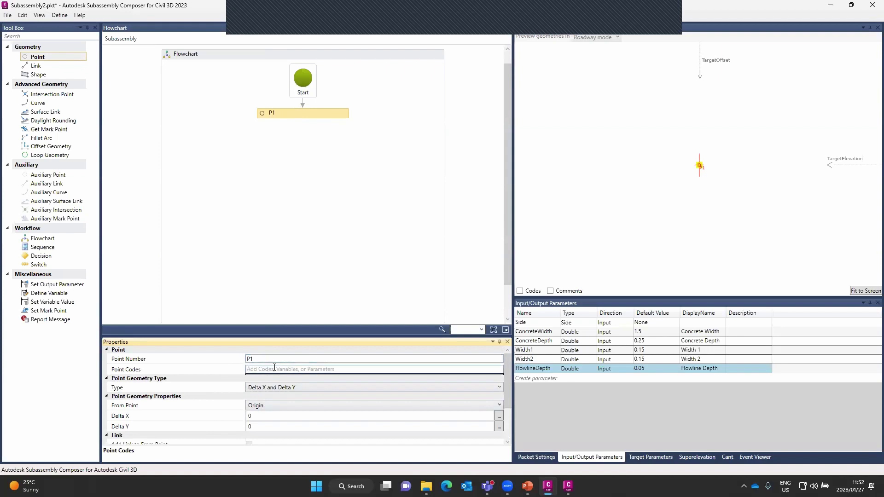
type("\"")
key("BackSpace")
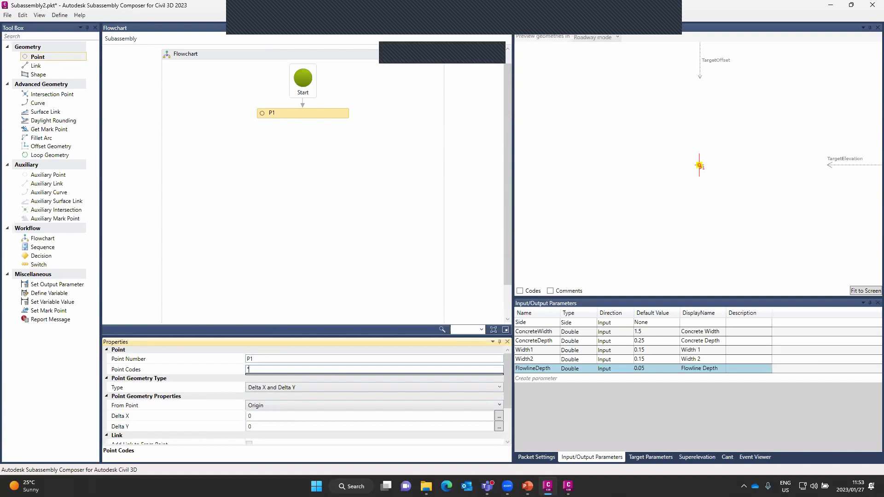
type("P1\"")
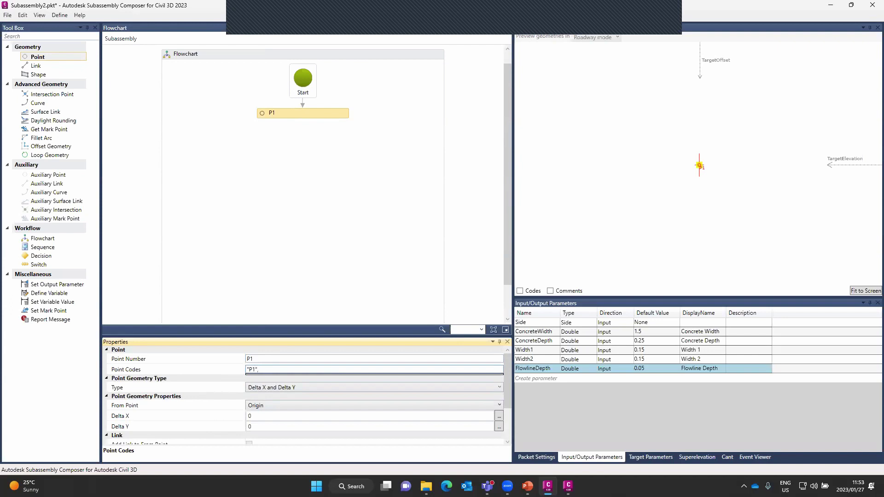
type(",\"Hinge")
left_click(280, 419)
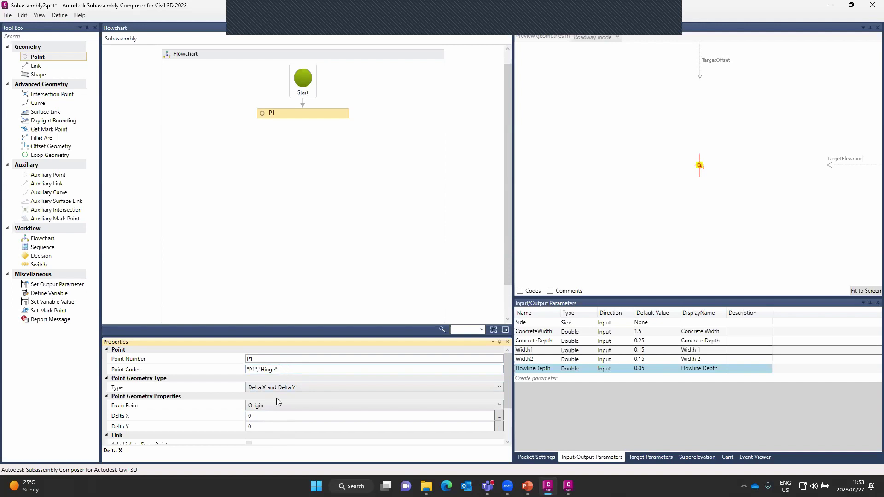
scroll(278, 404, "down", 1)
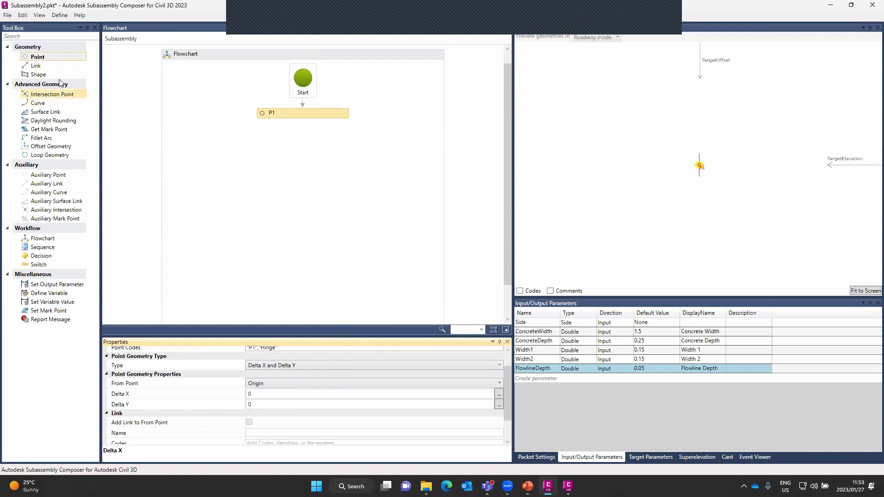
- Add an auxiliary point after P1 in the flowchart, keeping its link to the from point P1 enabled
left_click_drag(45, 176, 302, 140)
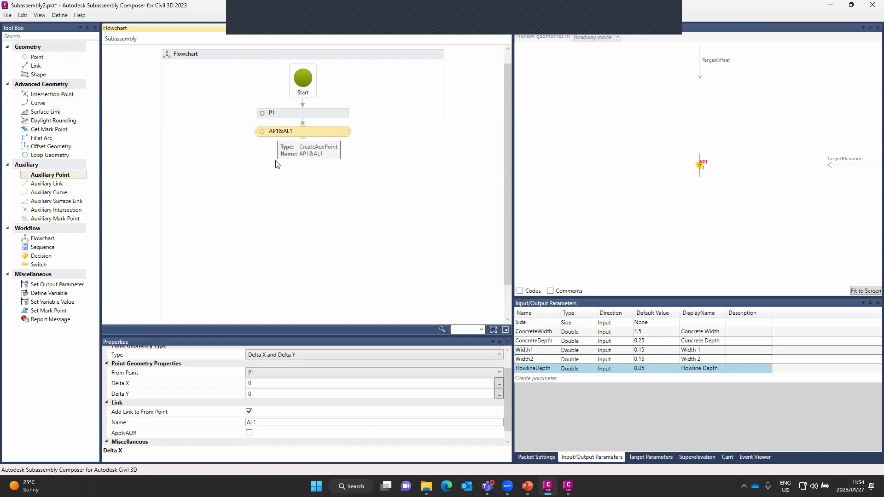
left_click(865, 291)
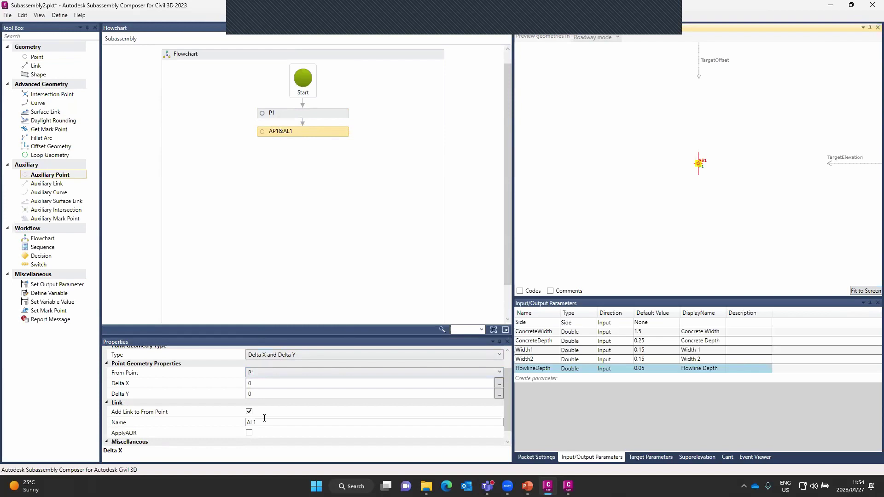
scroll(257, 412, "down", 1)
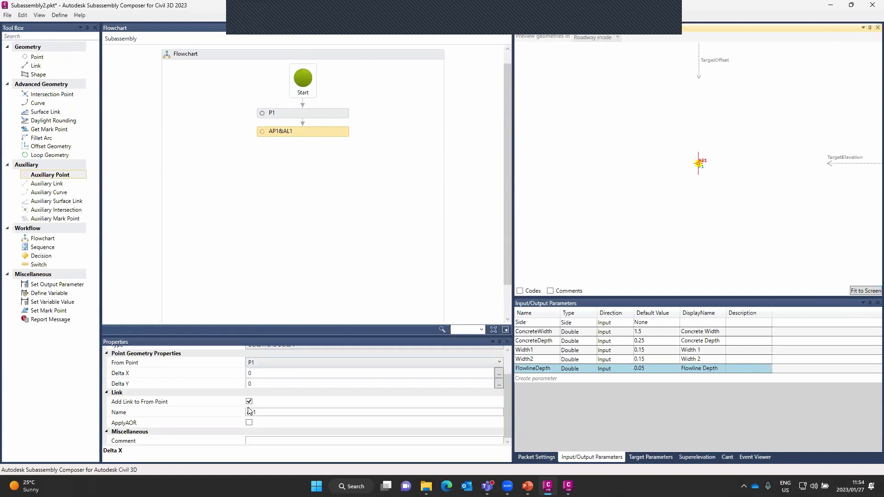
left_click(249, 407)
left_click(249, 402)
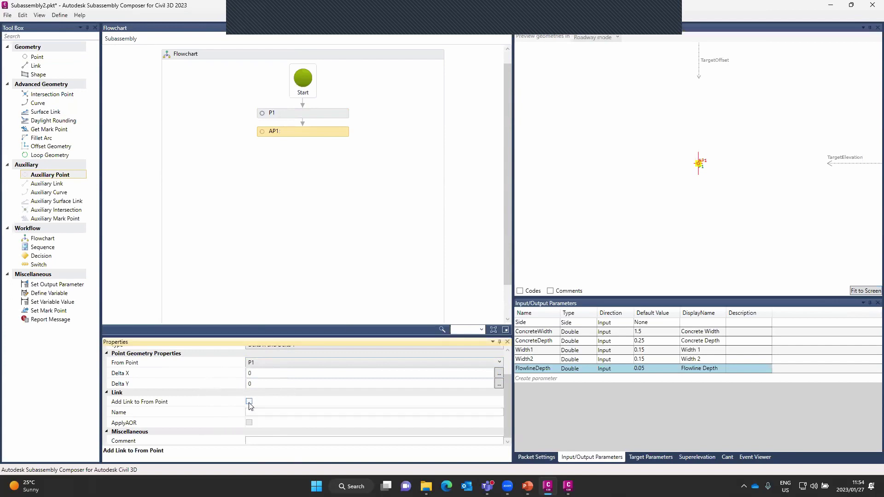
left_click(249, 402)
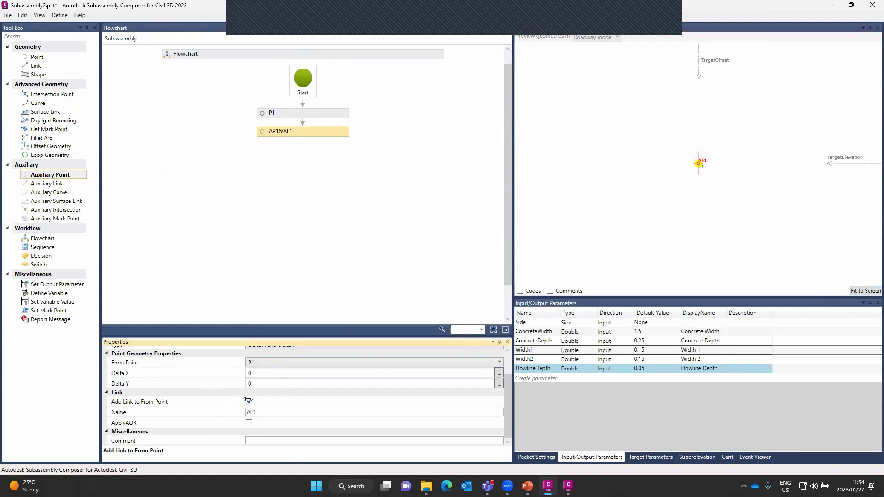
scroll(235, 383, "up", 2)
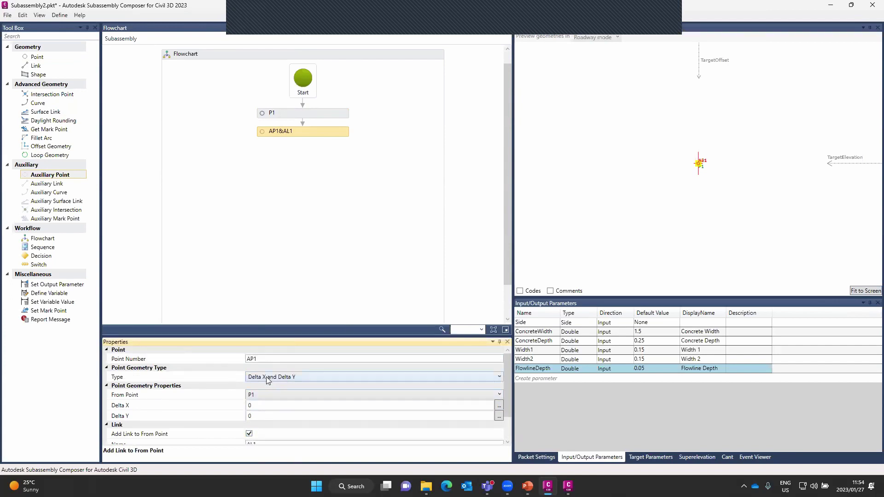
scroll(266, 379, "down", 2)
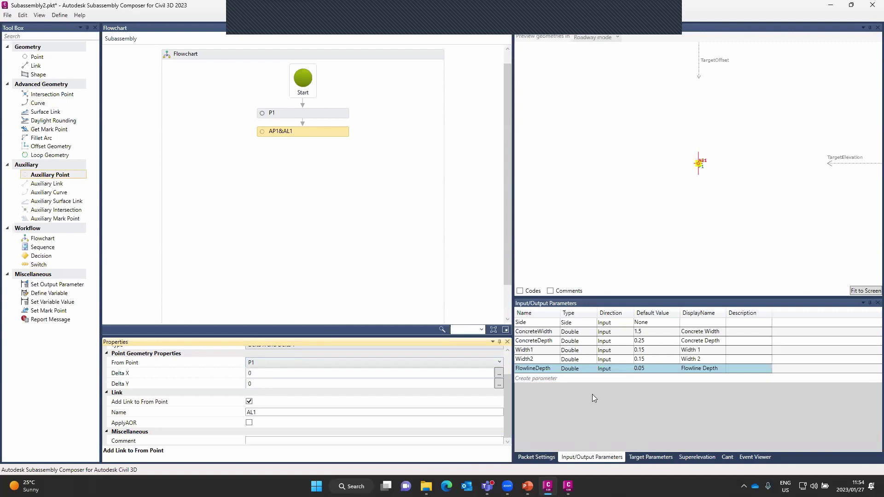
- Set auxiliary point AP1's Delta X to ConcreteWidth and fit the preview to the geometry
left_click(264, 372)
left_click_drag(261, 373, 244, 374)
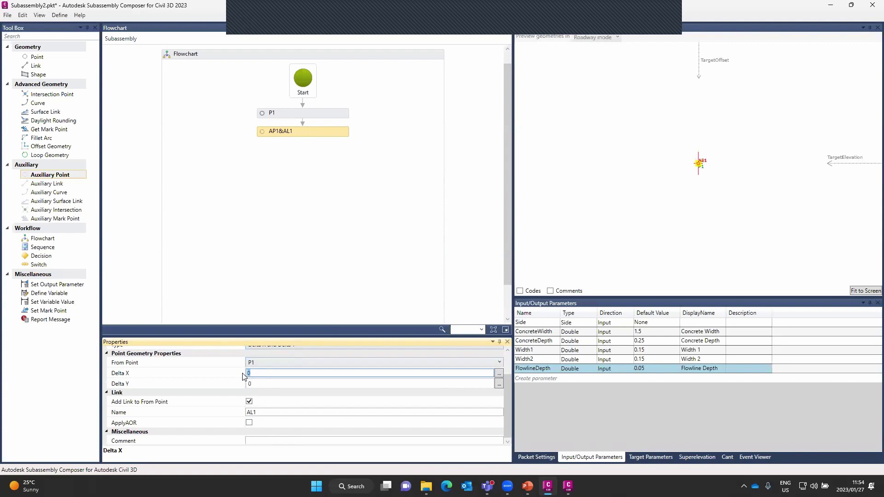
type("ConcreteWidth")
key("Return")
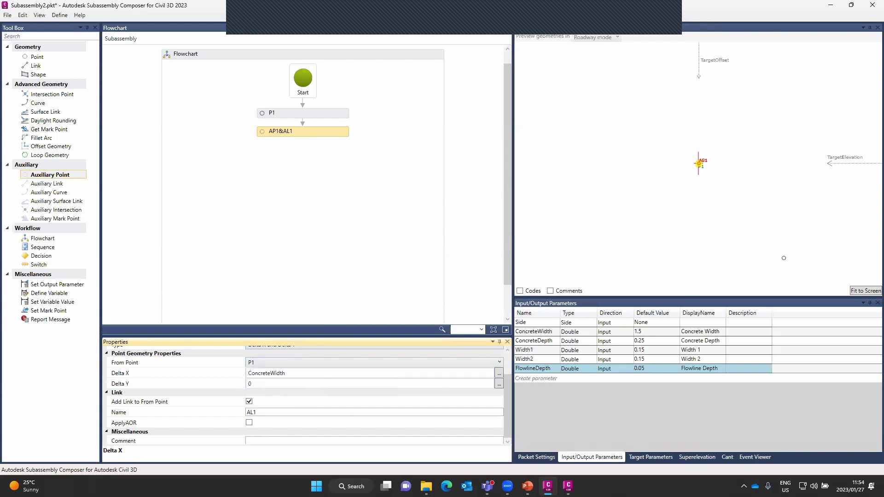
left_click(861, 292)
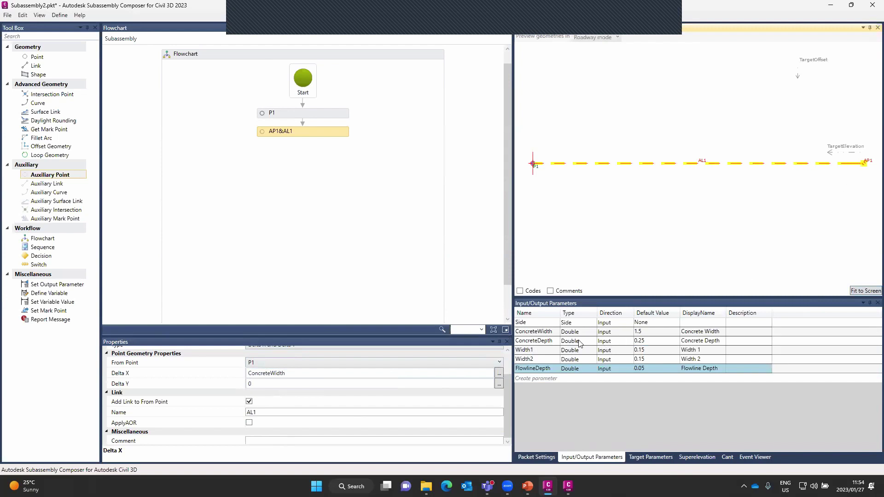
left_click(544, 331)
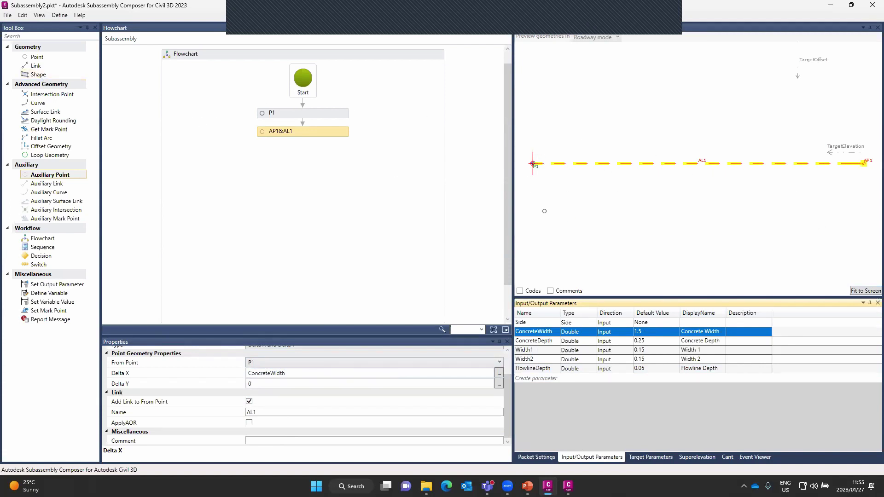
- Add a geometry point P2 after AP1&AL1 in the flowchart and set P1 as its from point
left_click(37, 56)
left_click_drag(38, 57, 304, 151)
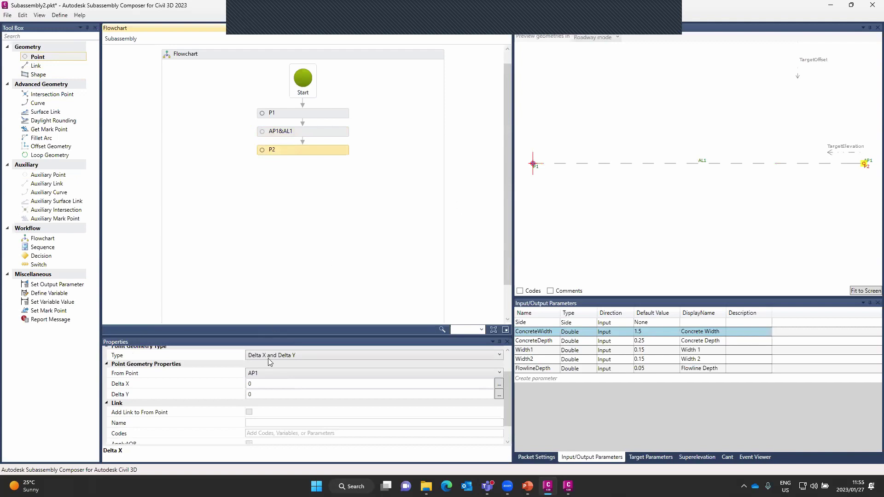
left_click(264, 372)
left_click(271, 374)
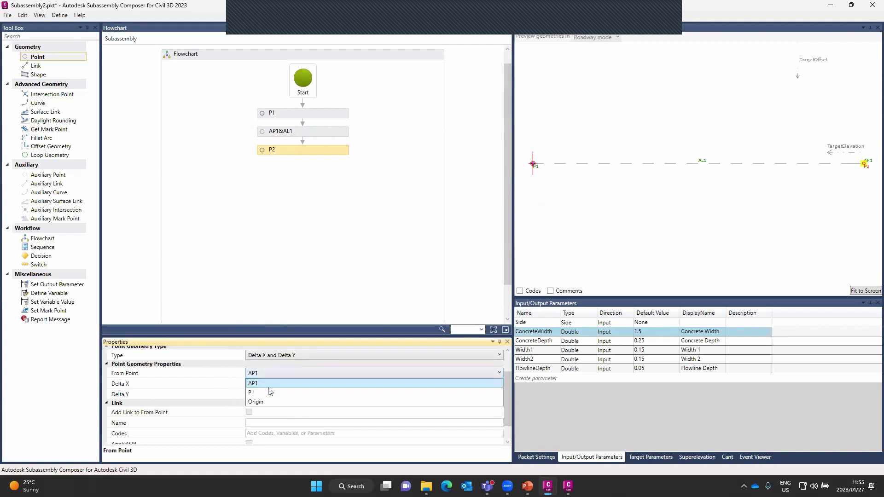
left_click(266, 392)
scroll(266, 369, "up", 1)
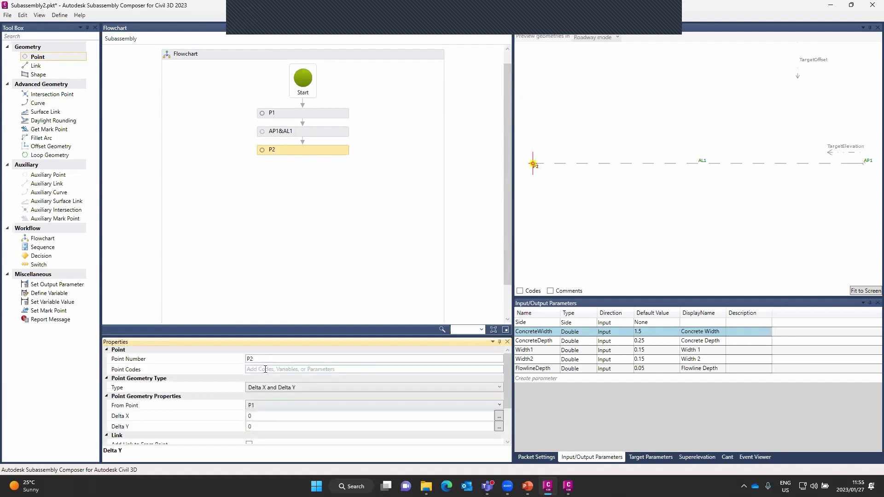
- Assign the point code "P2" to point P2
left_click(266, 369)
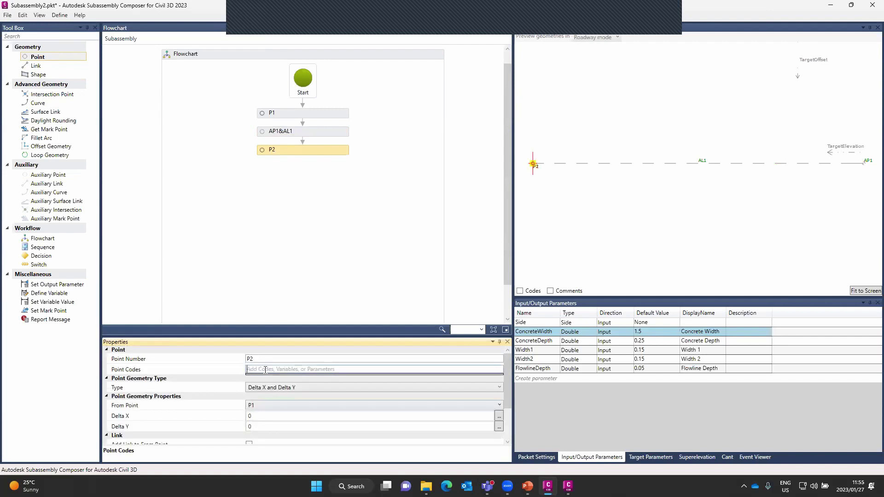
type("\"P2\"")
left_click(263, 419)
scroll(291, 412, "down", 1)
scroll(291, 413, "down", 1)
scroll(291, 412, "up", 3)
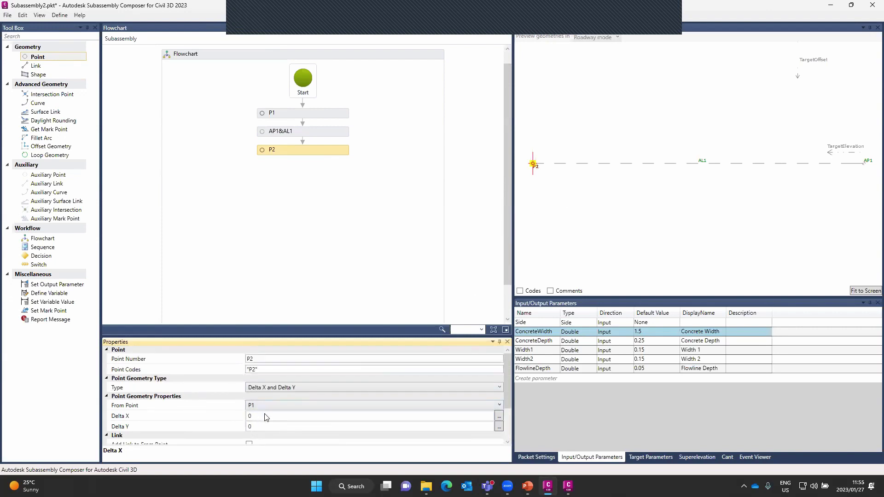
- Set point P2's Delta Y to -ConcreteDepth
left_click(260, 427)
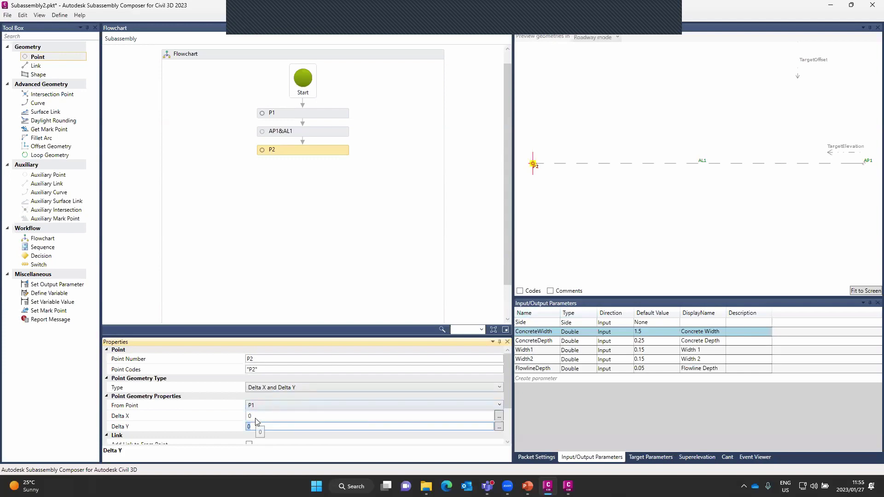
type("Co")
key("BackSpace")
key("BackSpace")
type("-ConcreteDepth")
key("Return")
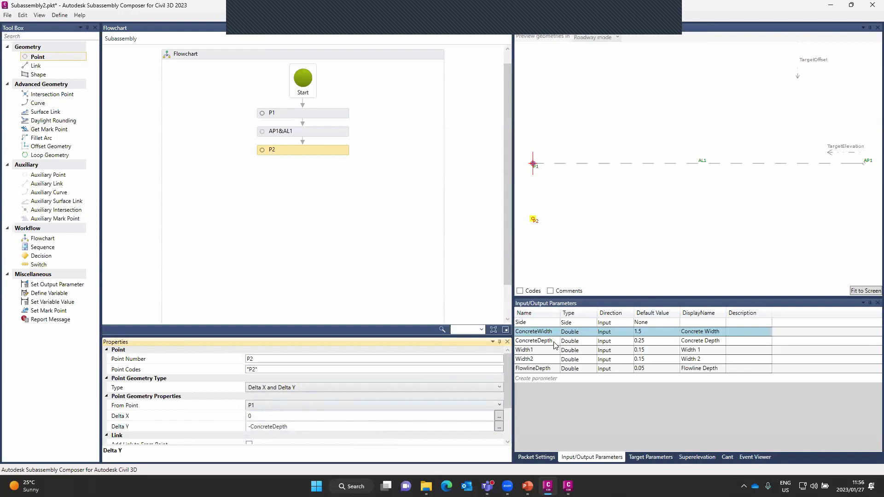
left_click(537, 343)
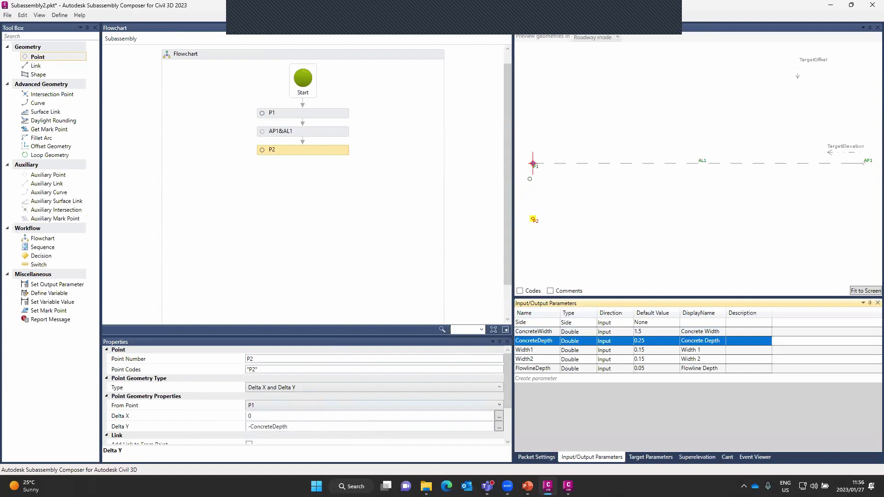
- Add a link from P1 to point P2
scroll(219, 387, "down", 2)
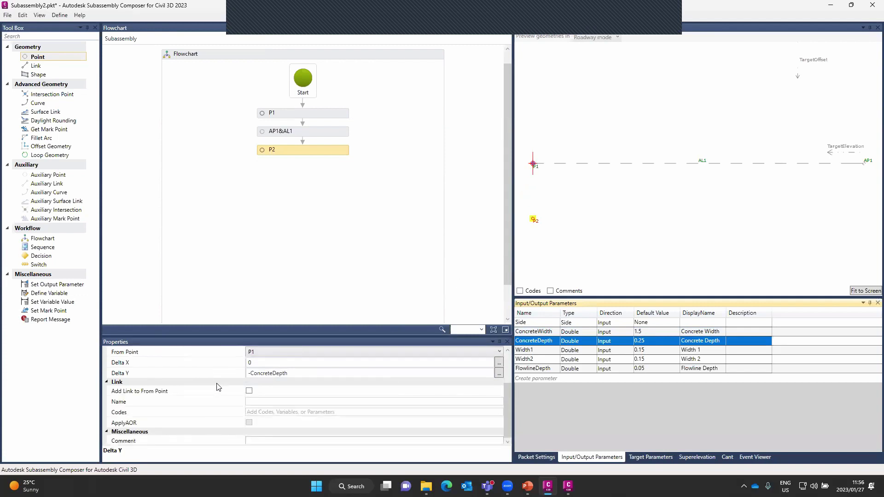
left_click(249, 392)
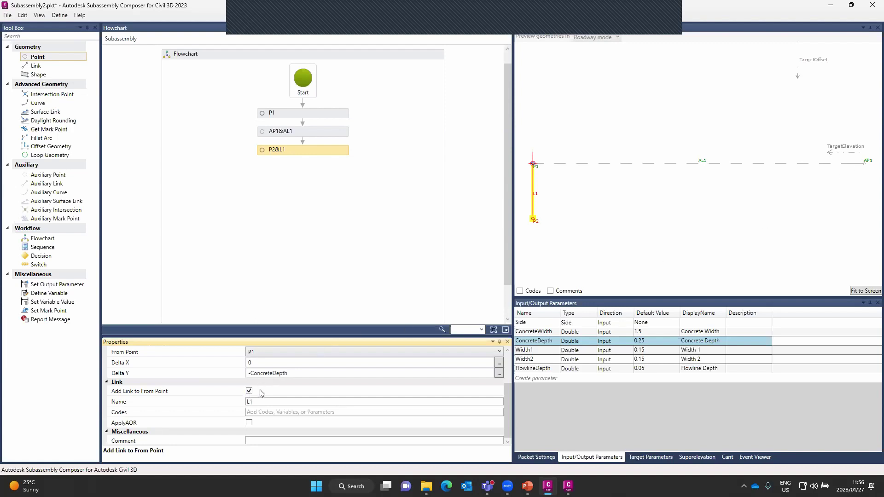
scroll(273, 394, "up", 3)
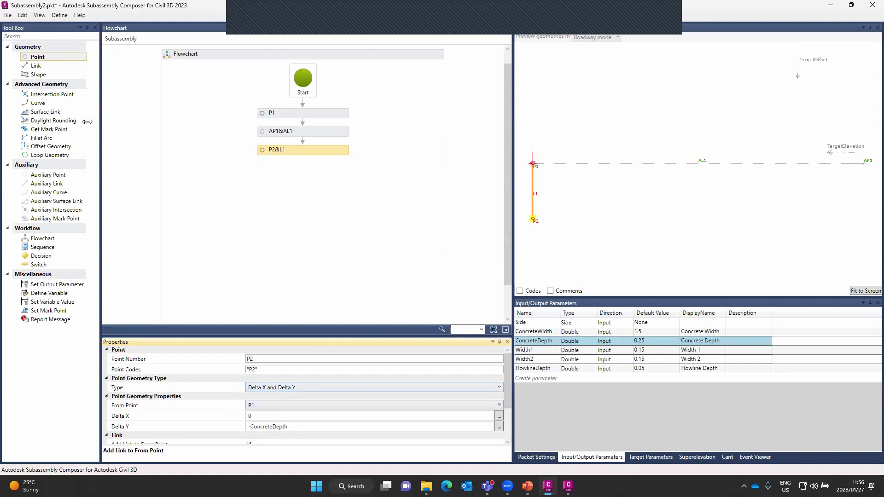
- Add a geometry point P3 after P2&L1 in the flowchart and assign it the point code "P3"
left_click_drag(51, 57, 300, 168)
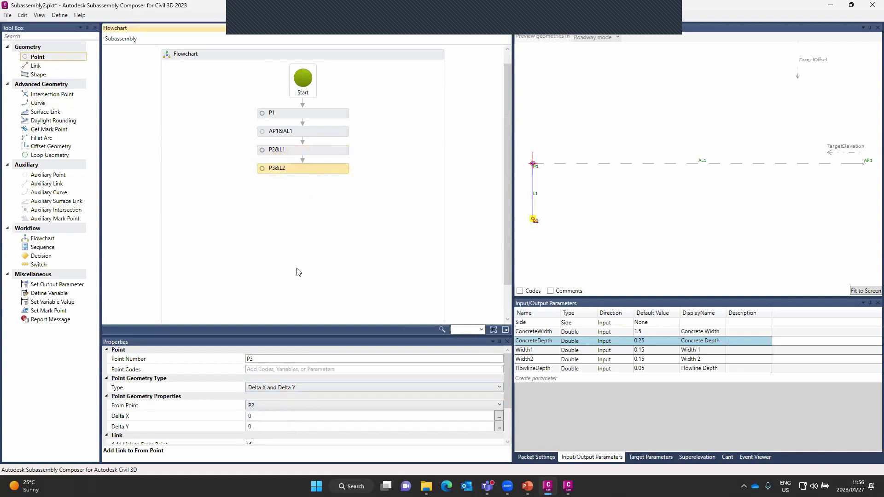
left_click(280, 368)
type("\"")
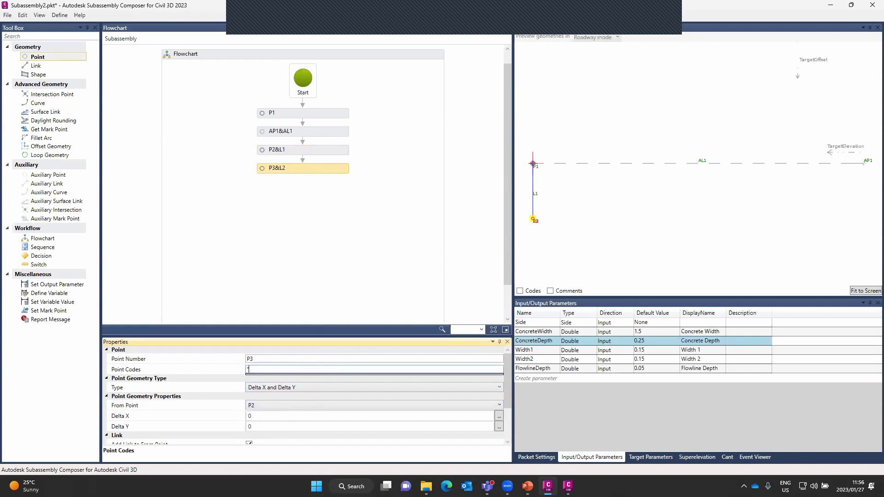
type("P3")
scroll(229, 394, "down", 1)
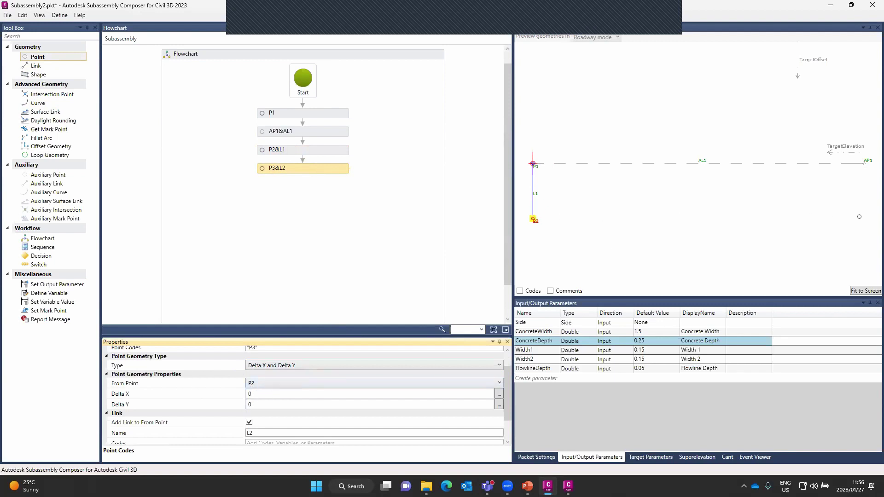
- Try to set point P3's Delta X to the expression AL1.Lengh
left_click(264, 395)
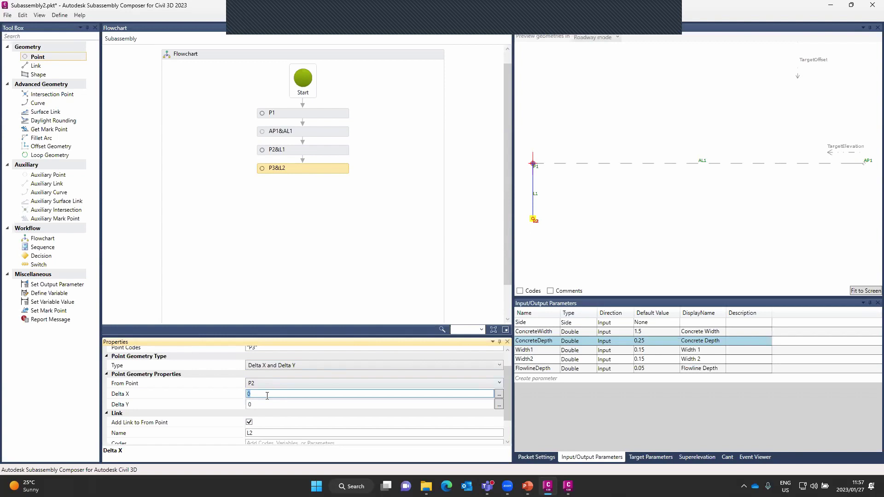
type("AL1.Lengh")
key("Return")
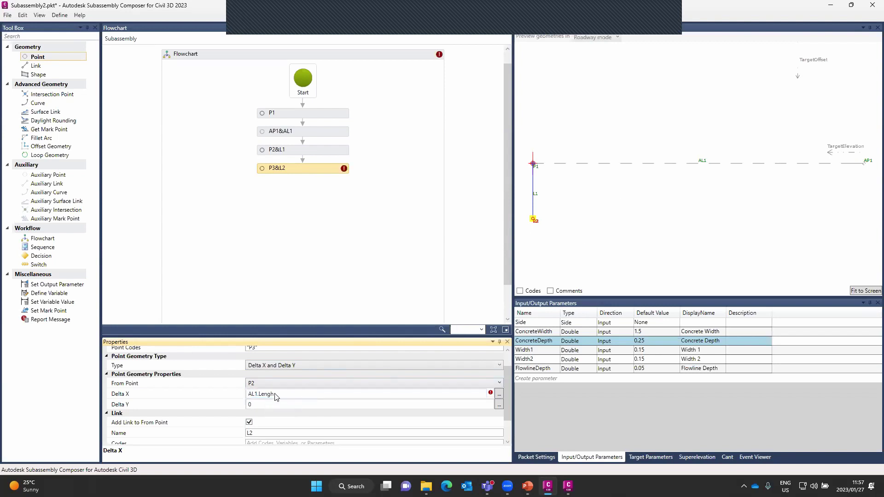
- Change point P3's Delta X expression to AL1.Width
left_click(276, 395)
double_click(276, 394)
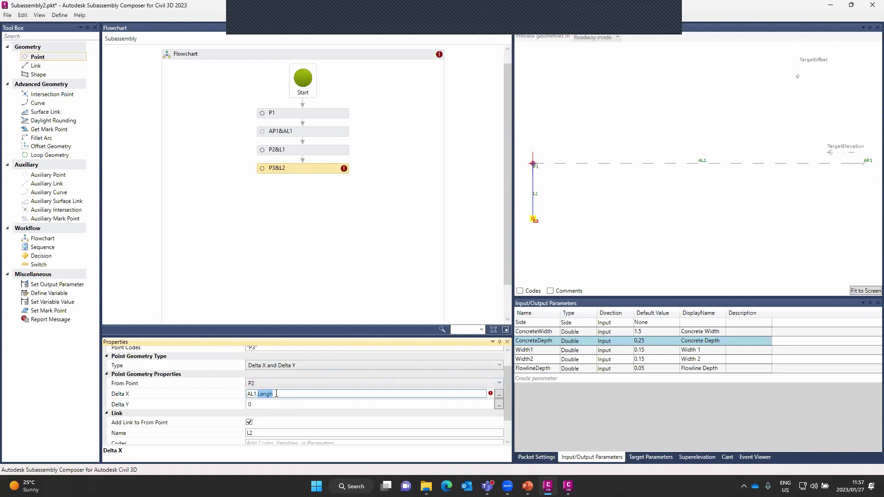
type("Width")
key("Return")
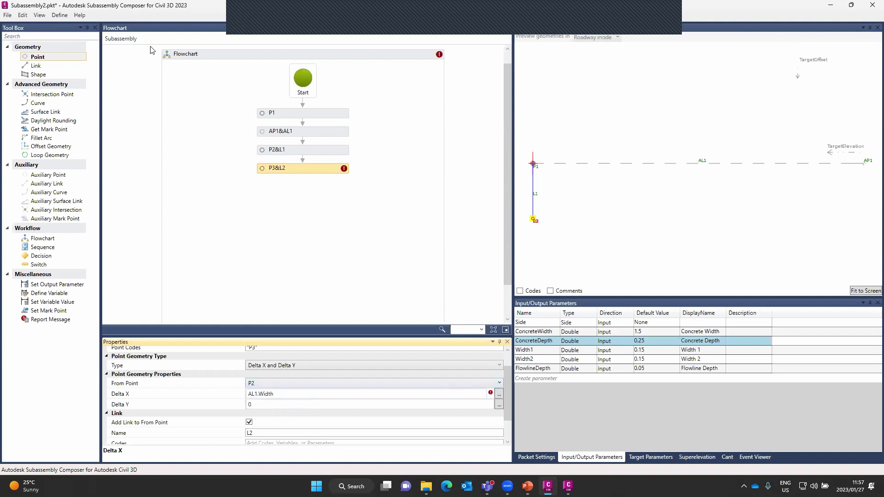
- Save the subassembly under the new file name ConcreteValleyGutter_V2.pkt in the webinar folder
left_click(13, 18)
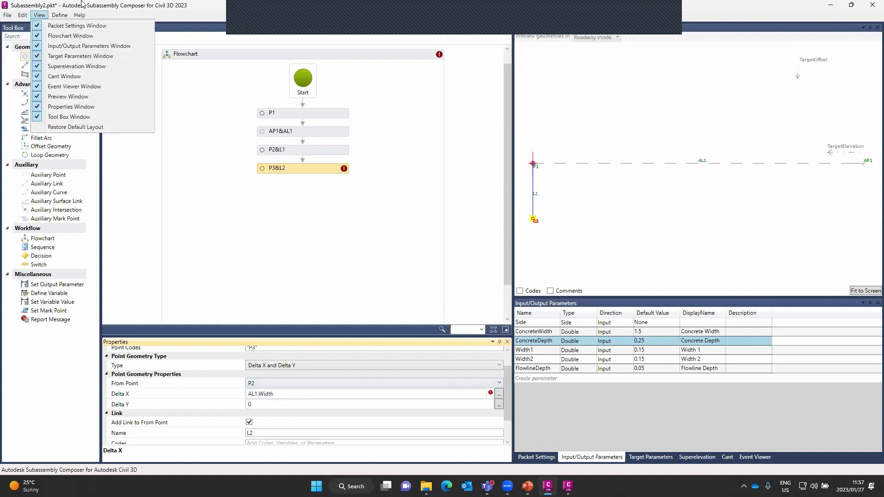
left_click(22, 15)
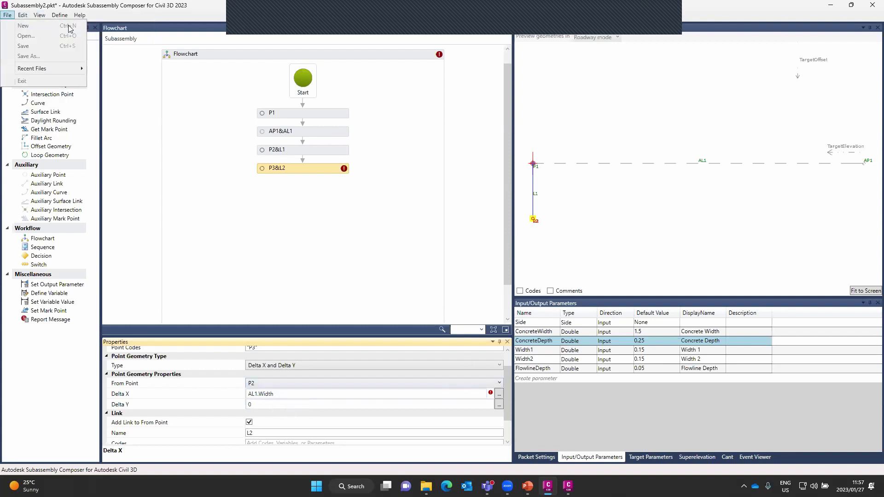
left_click(188, 134)
left_click(8, 16)
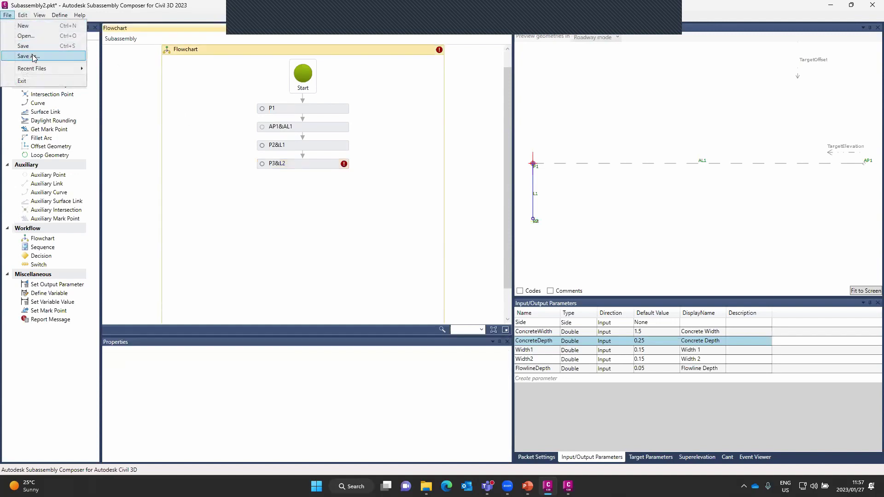
left_click(33, 57)
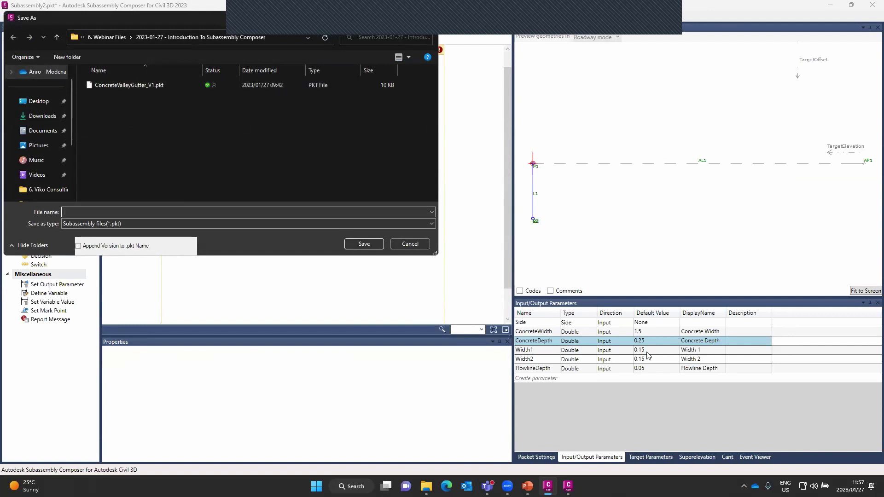
left_click(157, 86)
double_click(119, 212)
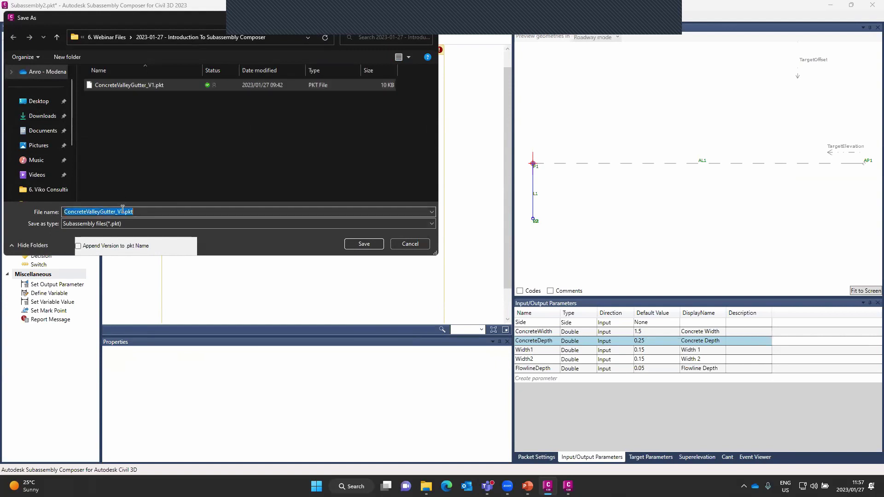
left_click(127, 211)
key("BackSpace")
type("2")
key("Return")
- Open ConcreteValleyGutter_V1.pkt and examine how its P3&L2 and AP1&AL1 elements are defined
left_click(7, 15)
left_click(69, 64)
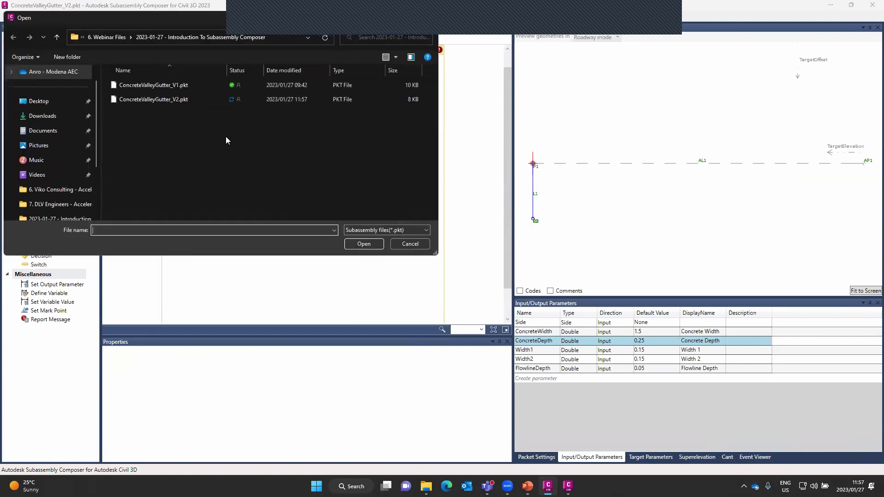
left_click(152, 85)
left_click(363, 244)
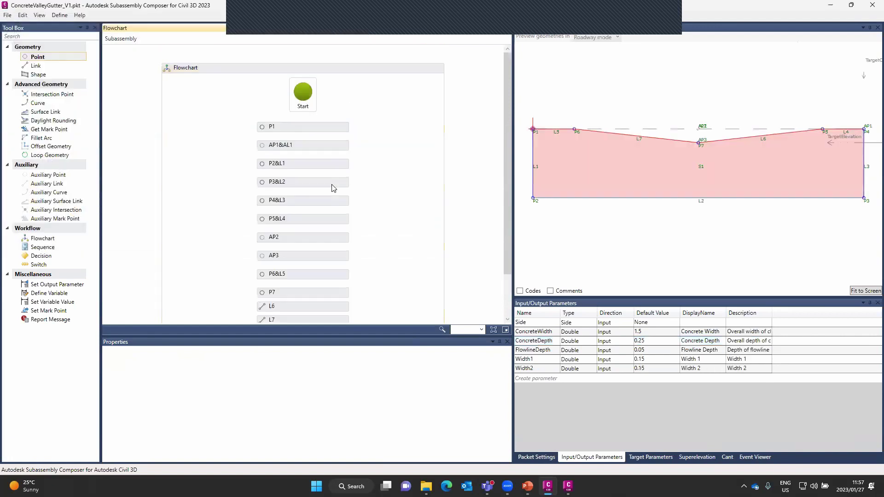
left_click(295, 188)
left_click(294, 169)
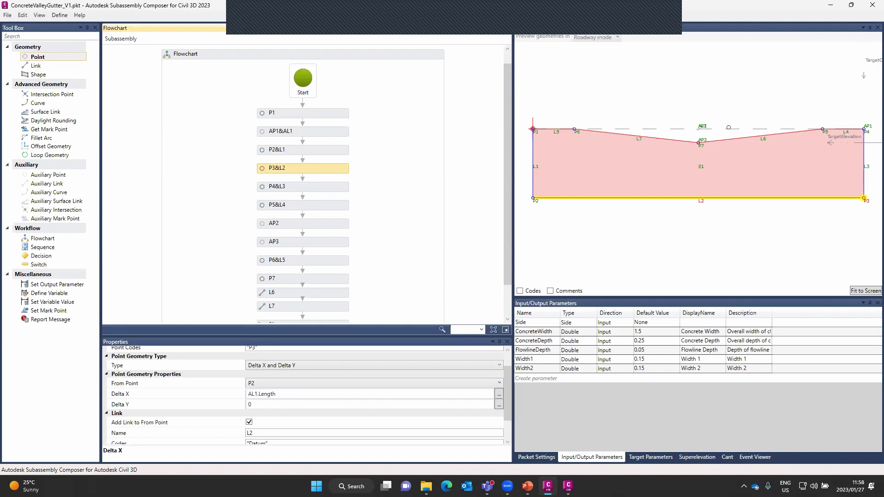
left_click(289, 131)
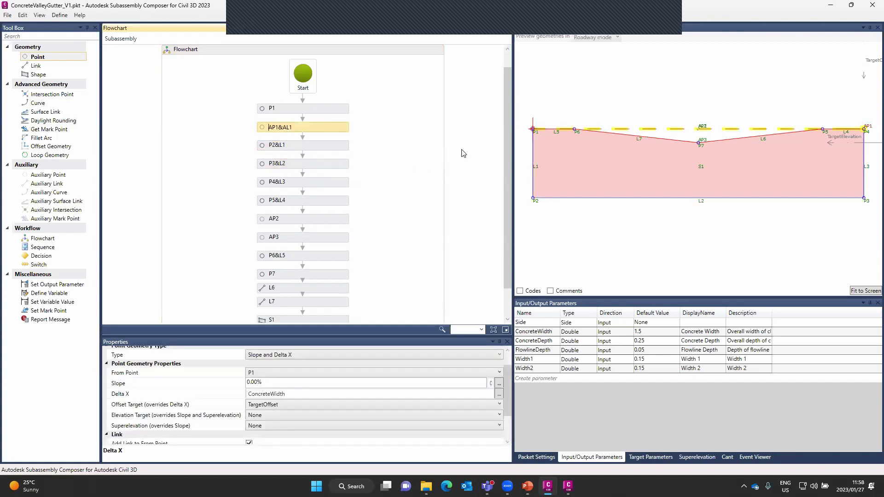
- Reopen the ConcreteValleyGutter_V2.pkt subassembly file
left_click(7, 15)
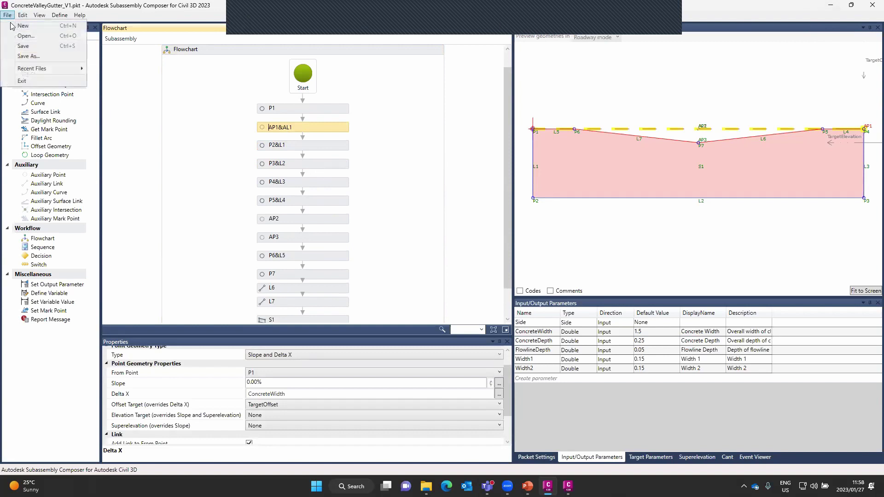
left_click(30, 39)
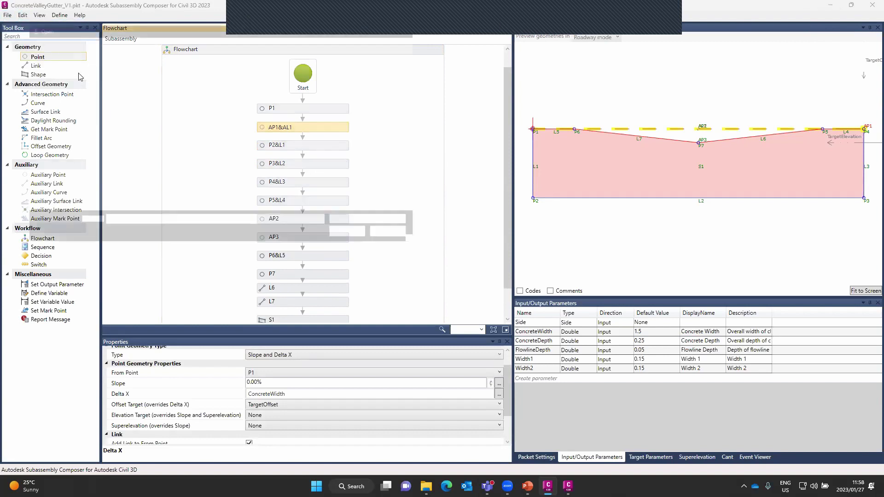
left_click(153, 99)
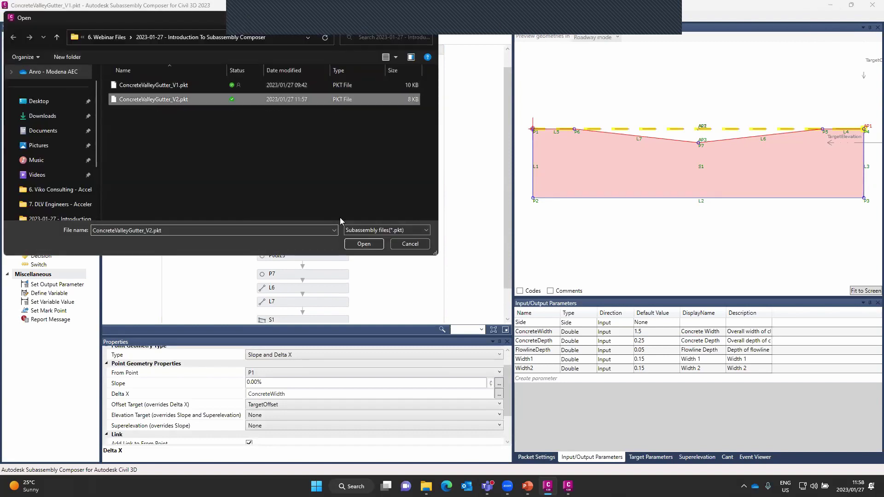
left_click(363, 244)
- Correct point P3's Delta X expression to AL1.Length
left_click(303, 170)
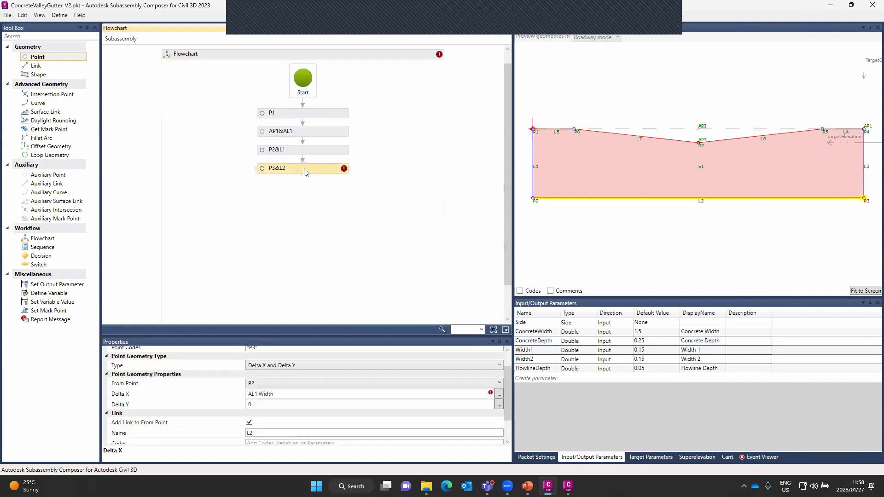
left_click(278, 396)
double_click(278, 396)
type("Length")
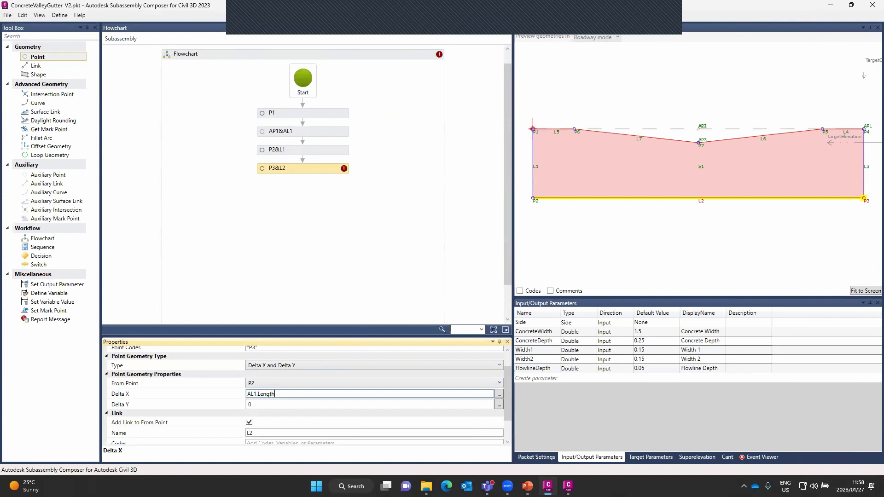
key("Return")
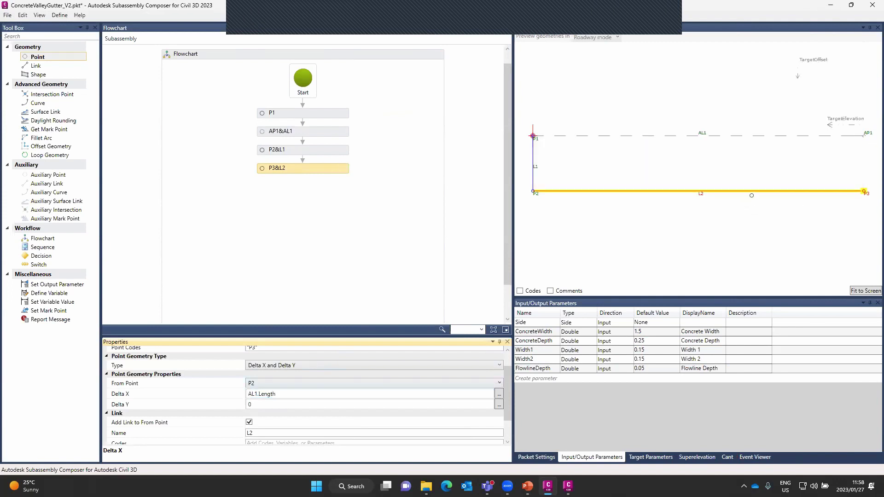
- Change auxiliary point AP1's geometry type to Slope and Delta X
left_click(310, 133)
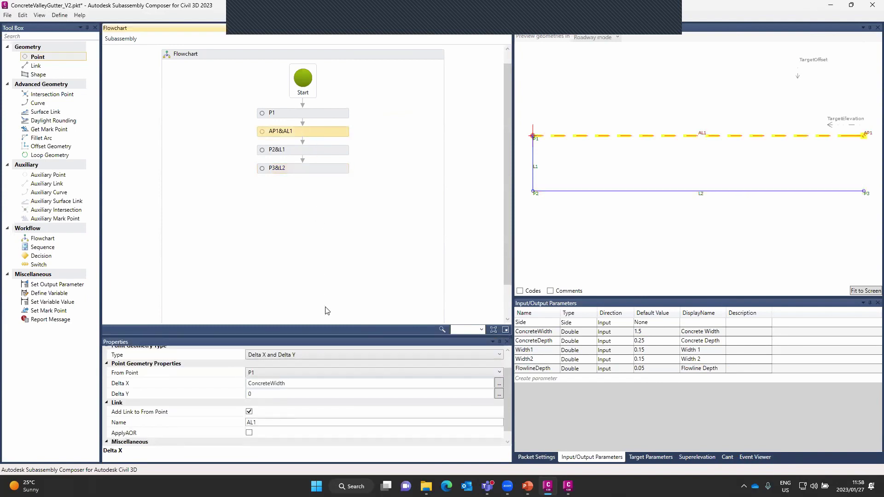
scroll(313, 371, "up", 2)
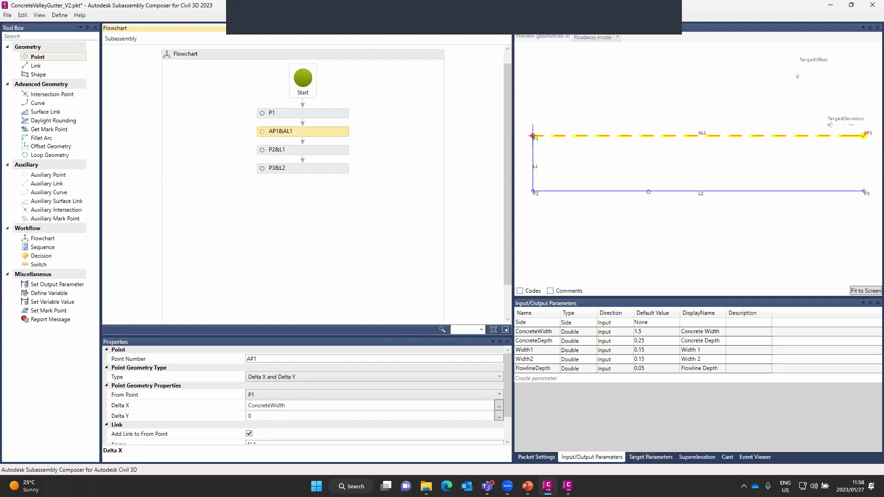
left_click(338, 378)
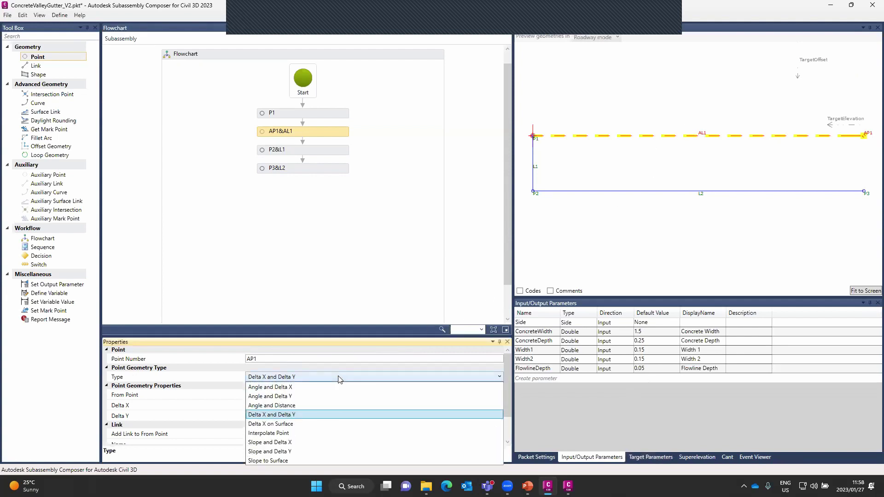
left_click(338, 378)
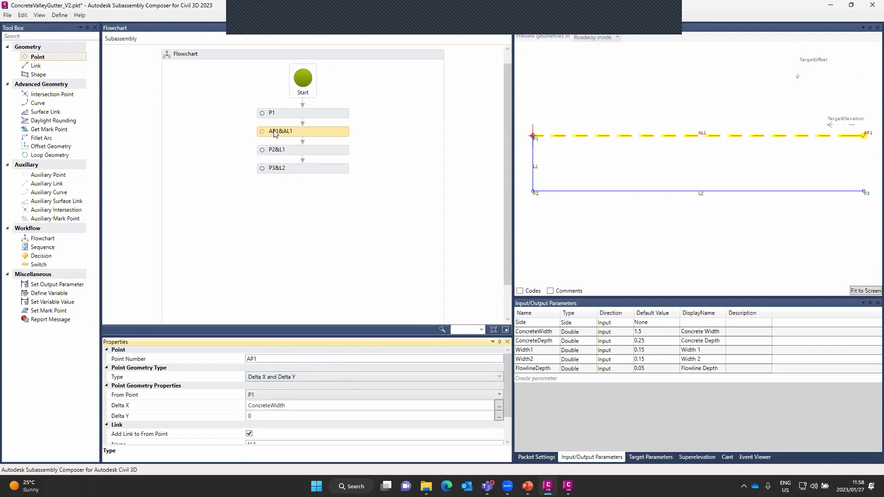
left_click(311, 376)
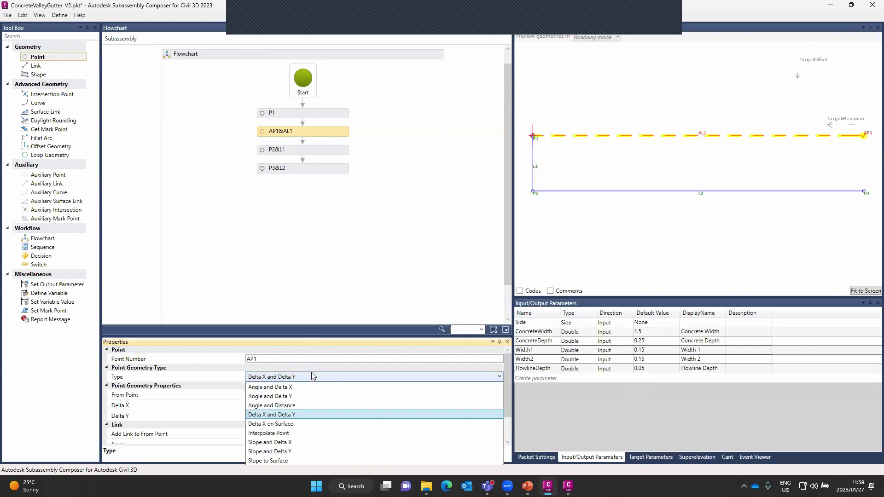
left_click(296, 442)
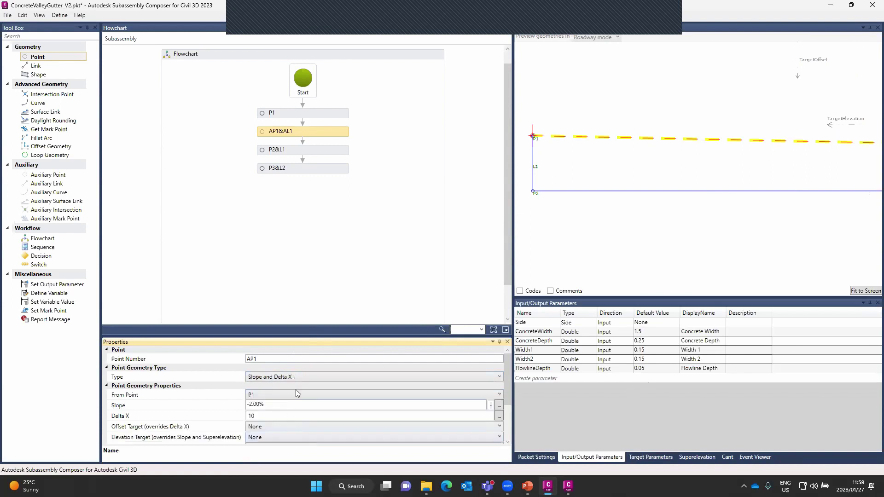
- Set auxiliary point AP1's slope to 0% and its Delta X to ConcreteWidth
scroll(295, 389, "down", 2)
scroll(296, 392, "up", 2)
left_click(278, 382)
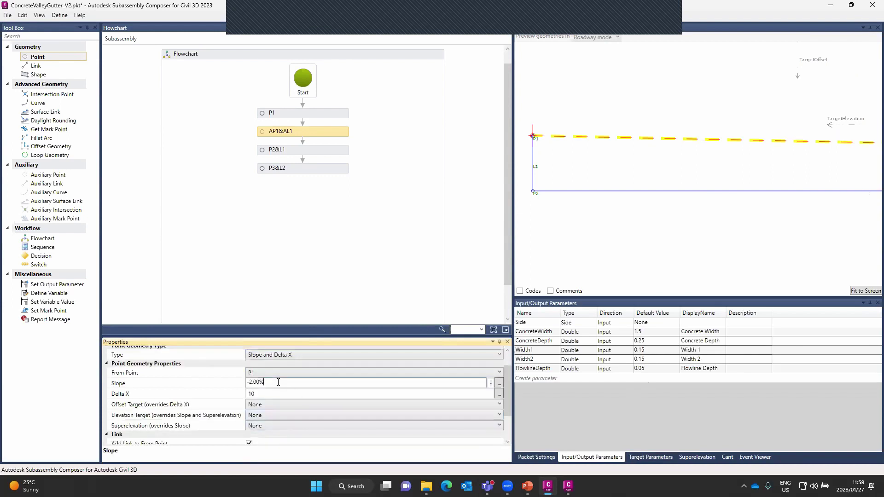
left_click_drag(270, 382, 248, 383)
type("0")
left_click(259, 394)
left_click(264, 394)
left_click_drag(263, 394, 240, 396)
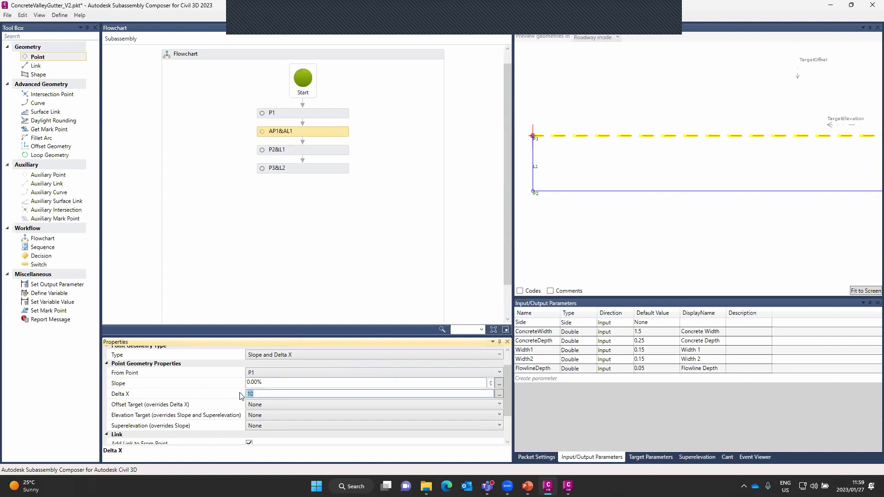
type("ConcreteWidth")
key("Return")
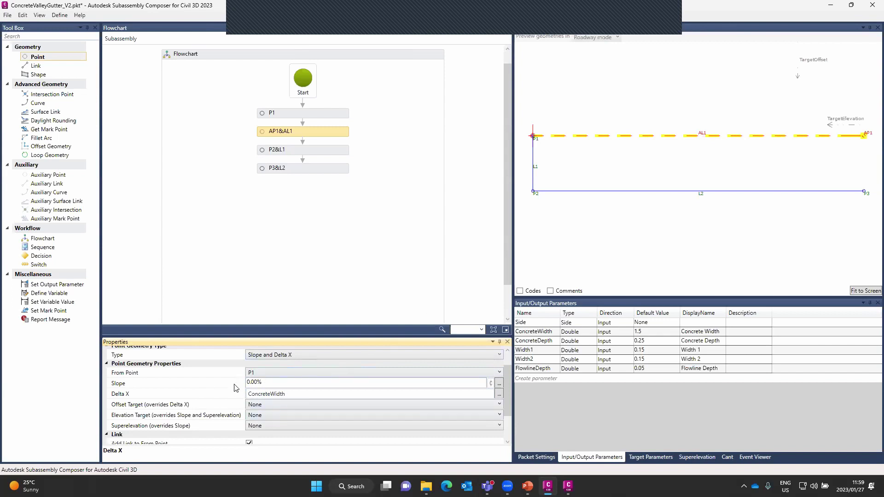
- Assign TargetOffset as the offset target that overrides AP1's Delta X
left_click(273, 355)
left_click(274, 355)
left_click(253, 405)
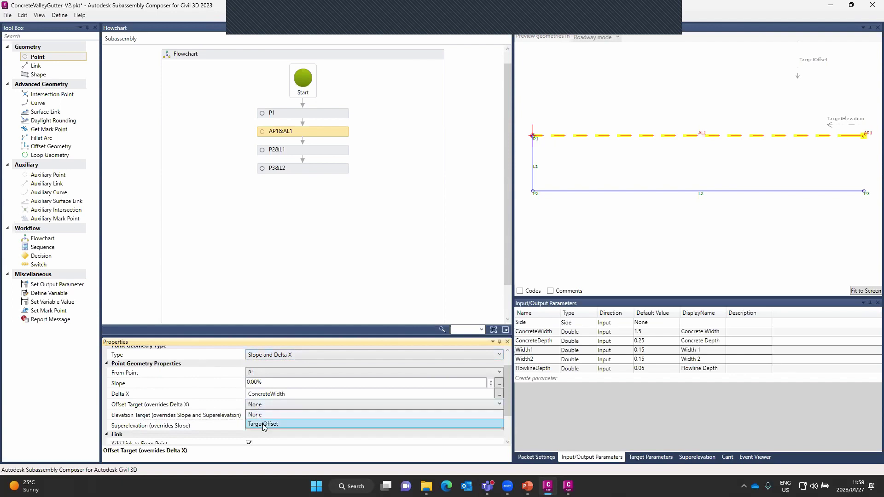
left_click(264, 424)
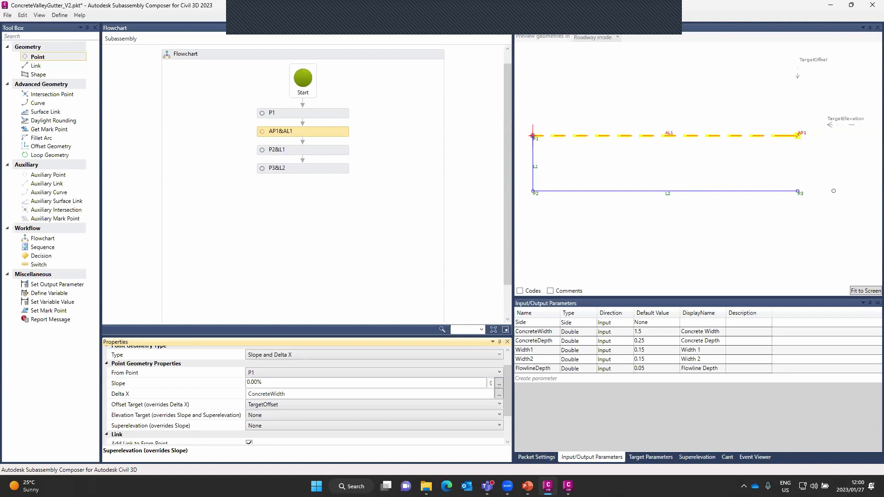
- Add a geometry point P4 after P3&L2 in the flowchart and assign it the point code "P4"
left_click(282, 190)
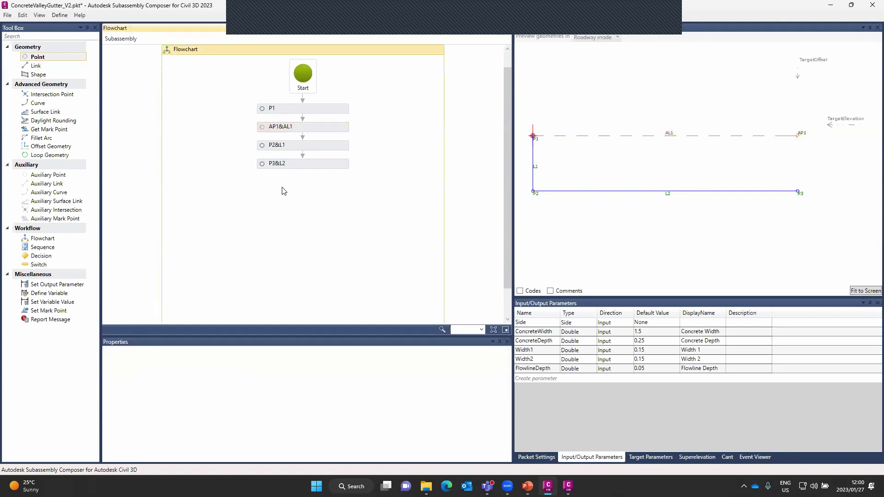
left_click(38, 58)
left_click_drag(39, 58, 321, 189)
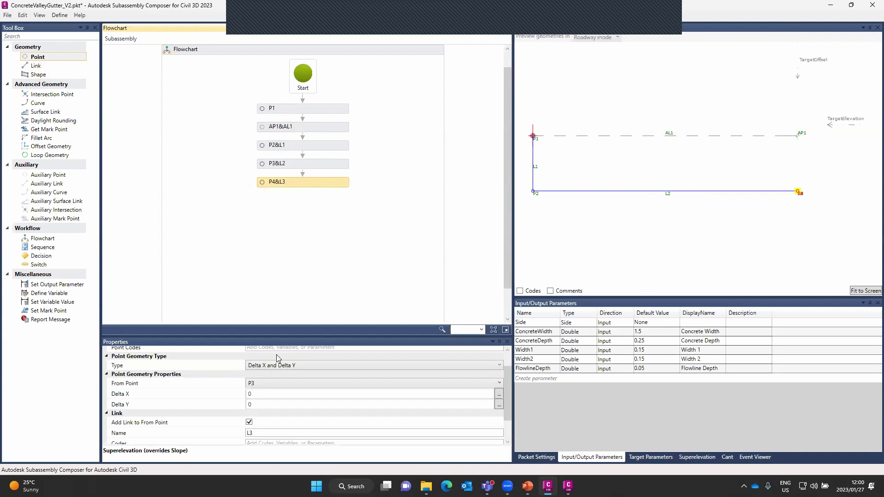
scroll(279, 386, "up", 2)
left_click(278, 370)
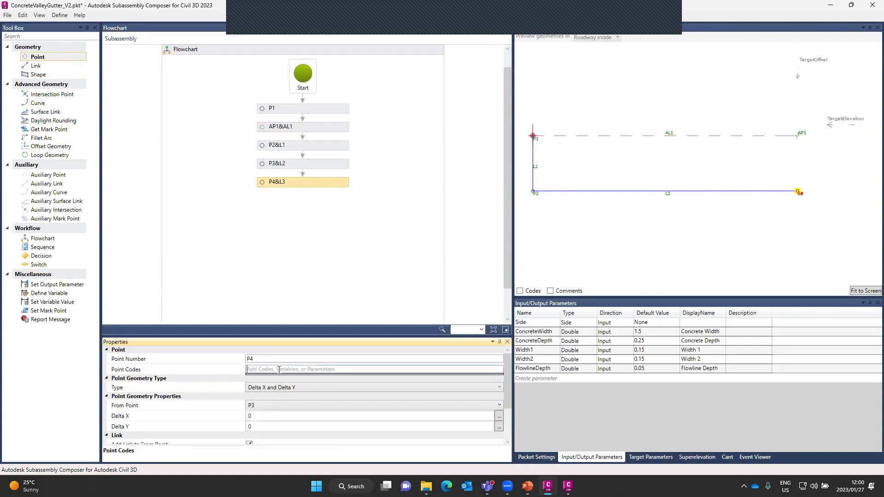
type("\"")
type("Point")
key("BackSpace")
key("BackSpace")
key("BackSpace")
key("BackSpace")
key("BackSpace")
type("4")
- Set point P4's Delta Y from P3 to ConcreteDepth, keeping Delta X at 0
scroll(268, 421, "down", 1)
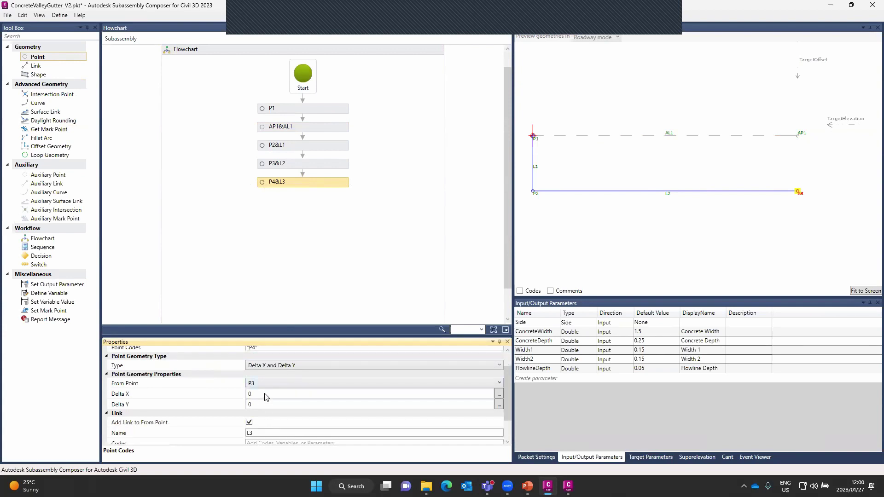
left_click(266, 394)
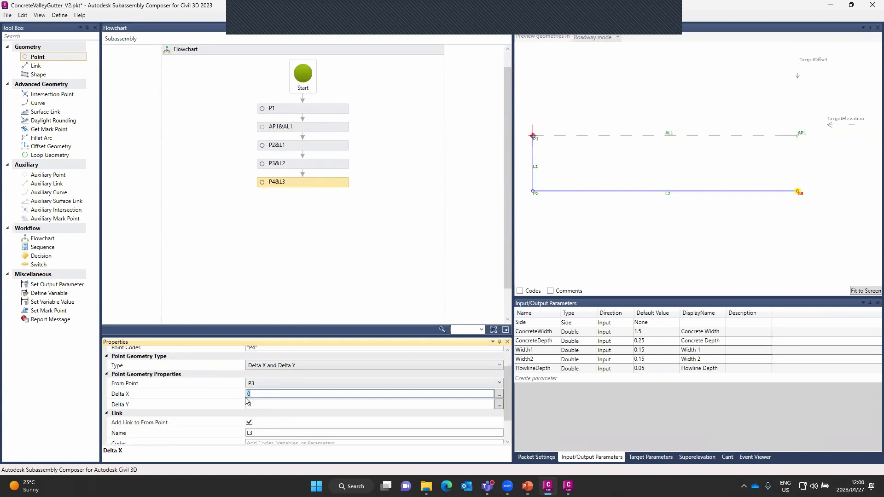
left_click(256, 404)
left_click_drag(256, 404, 243, 404)
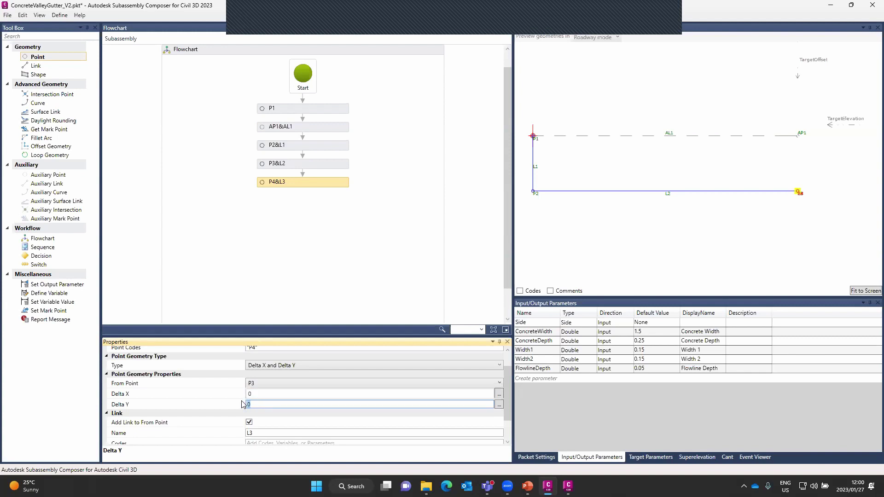
type("ConcreteDepth")
key("Return")
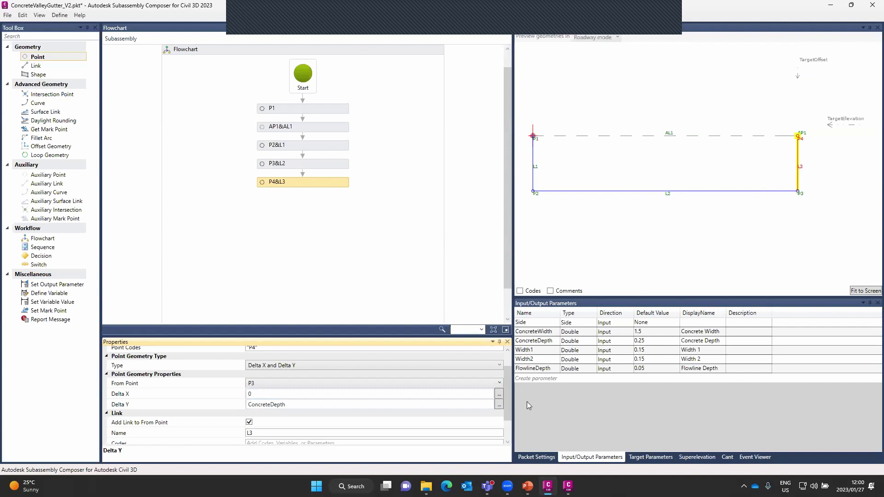
- Assign the link code "Datum" to link L2 of the P3&L2 element
scroll(261, 433, "down", 1)
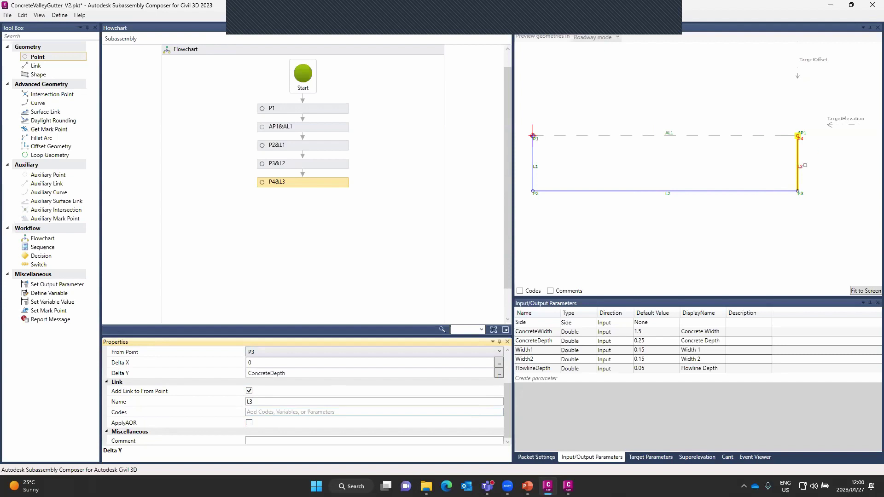
left_click(273, 164)
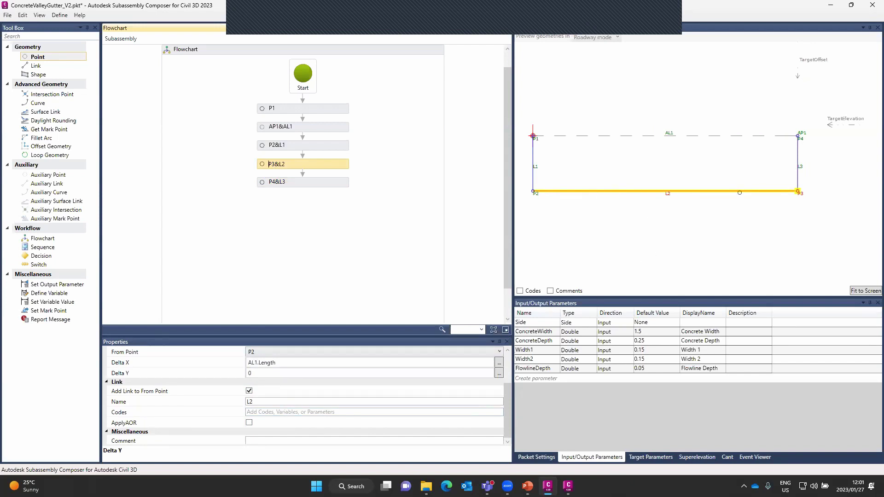
left_click(262, 409)
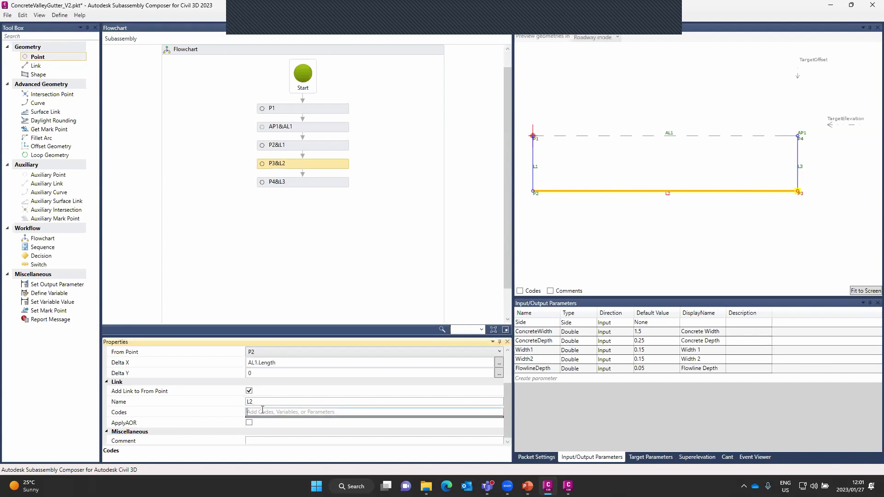
type("\"Datum\"")
left_click(266, 440)
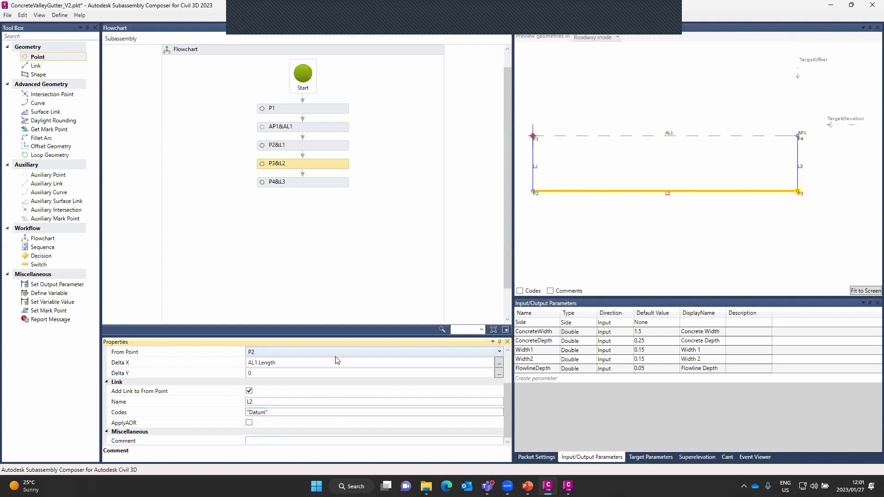
- Add auxiliary point AP2 after P4&L3 in the flowchart, without a link, and set its From Point to AP1
left_click(798, 154)
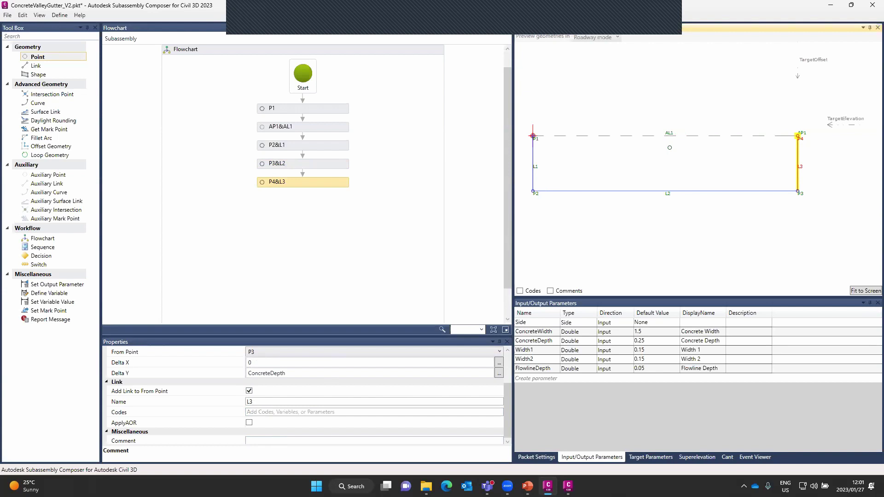
left_click(614, 161)
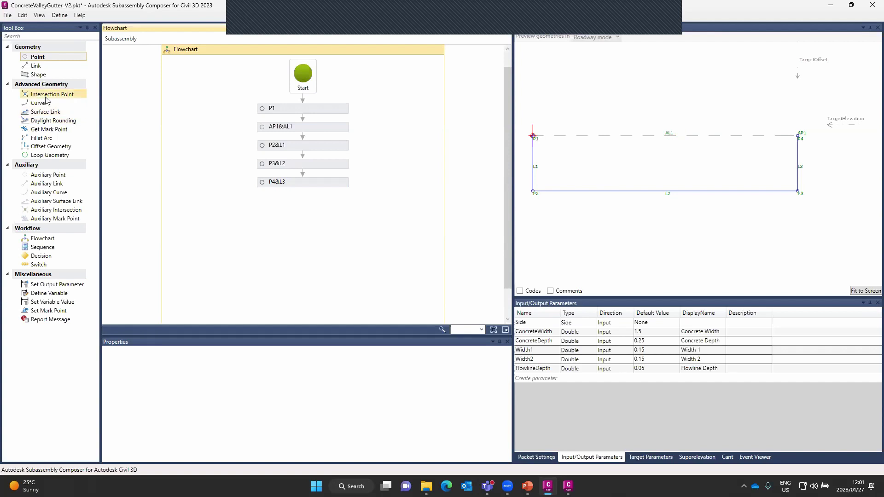
left_click(40, 176)
left_click_drag(40, 176, 301, 202)
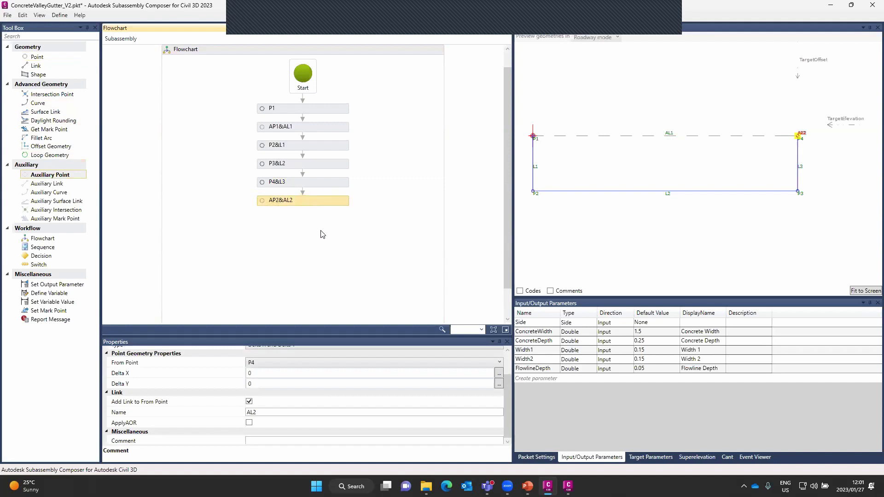
left_click(249, 401)
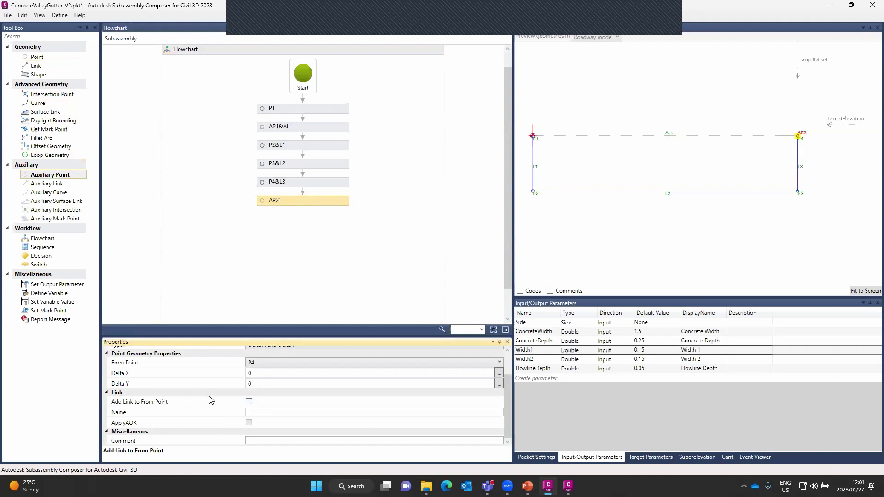
scroll(211, 401, "up", 3)
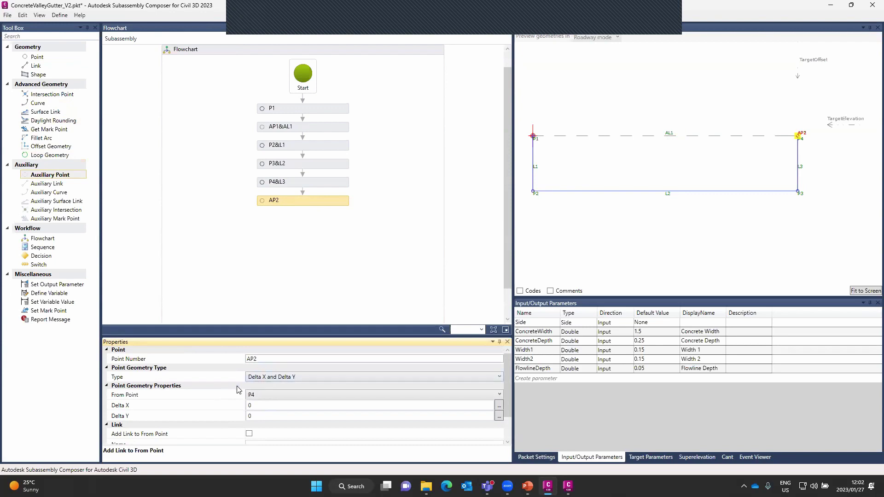
scroll(239, 389, "down", 1)
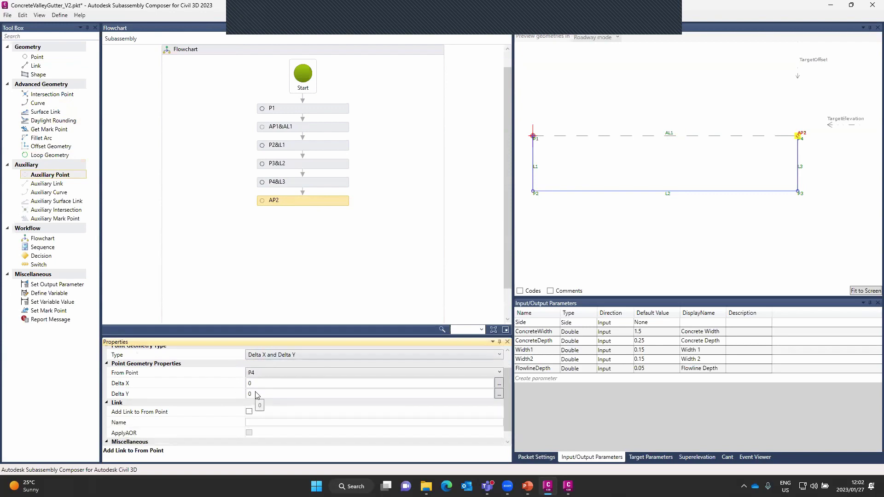
left_click(249, 384)
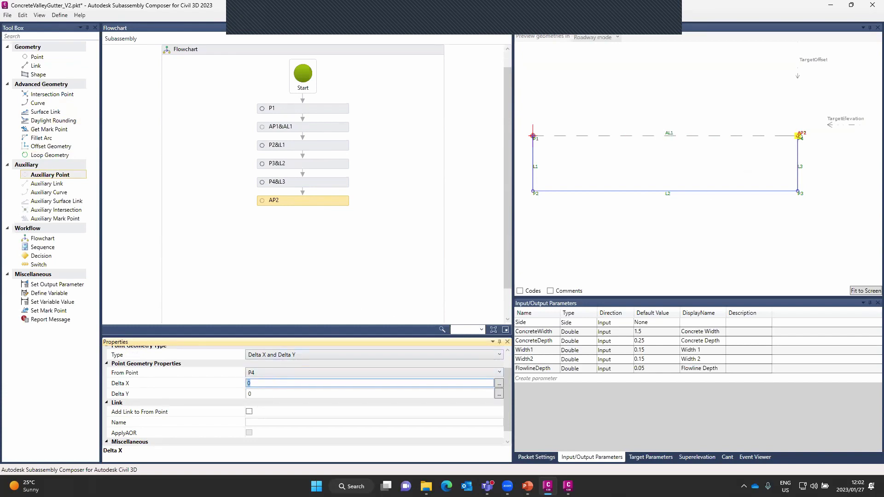
left_click(282, 370)
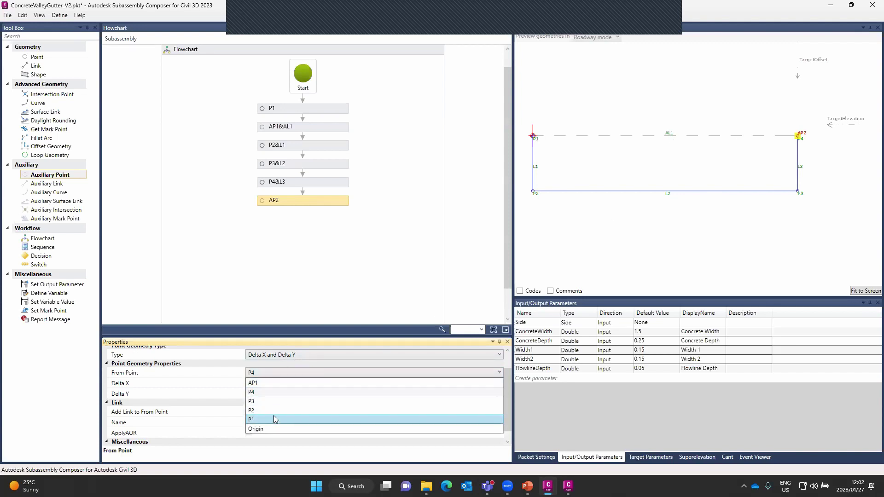
left_click(271, 382)
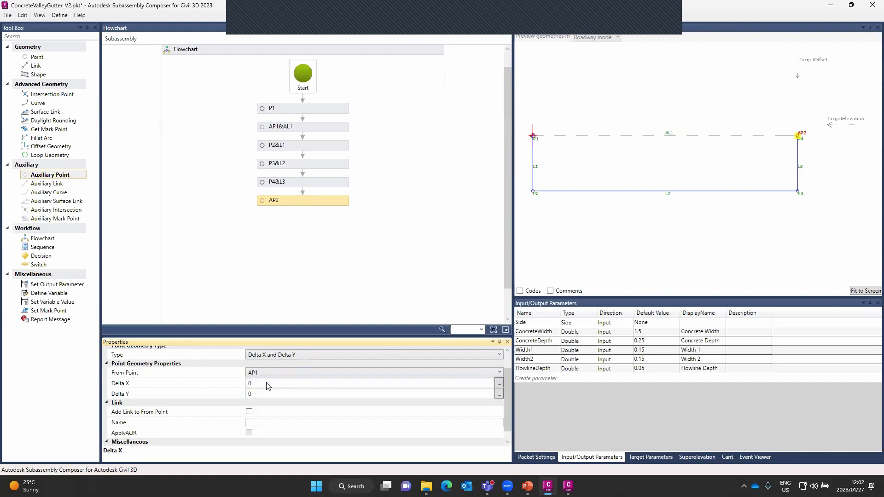
- Set auxiliary point AP2's Delta X to -ConcreteWidth/2
left_click(244, 384)
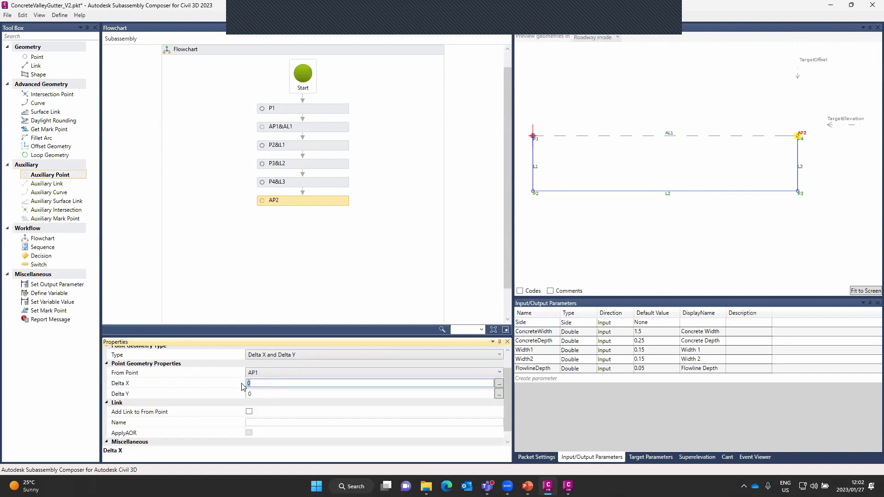
type("-AL1.Lengh/2")
key("Return")
left_click(272, 384)
left_click_drag(274, 383, 249, 383)
type("CondreteWidth")
key("Return")
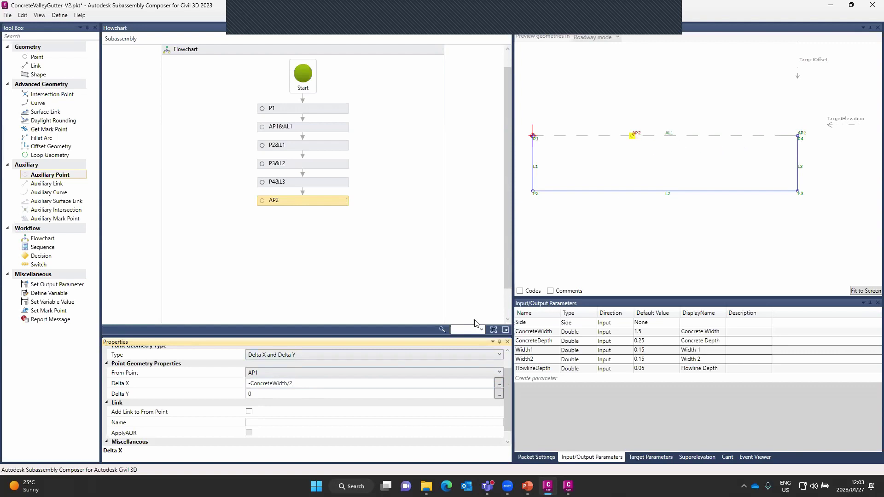
- Check how P3&L2 defines its Delta X and replace auxiliary point AP2's Delta X with AL1.Length/2
left_click(298, 146)
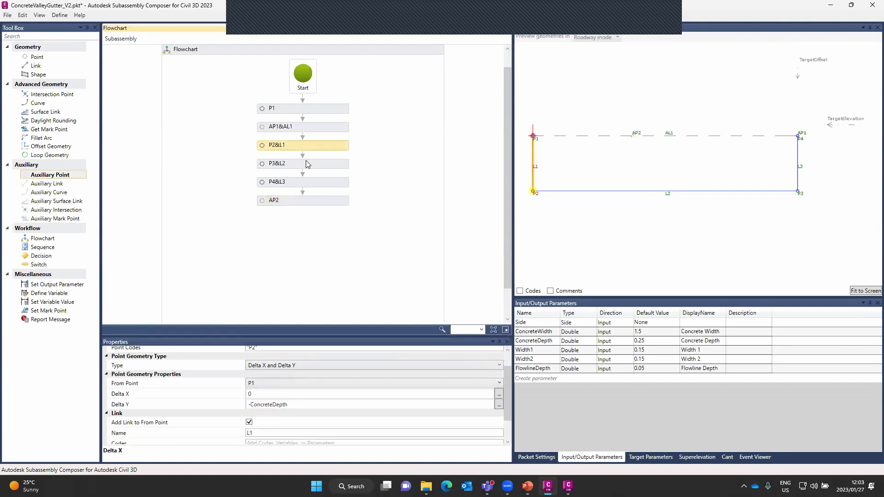
left_click(315, 169)
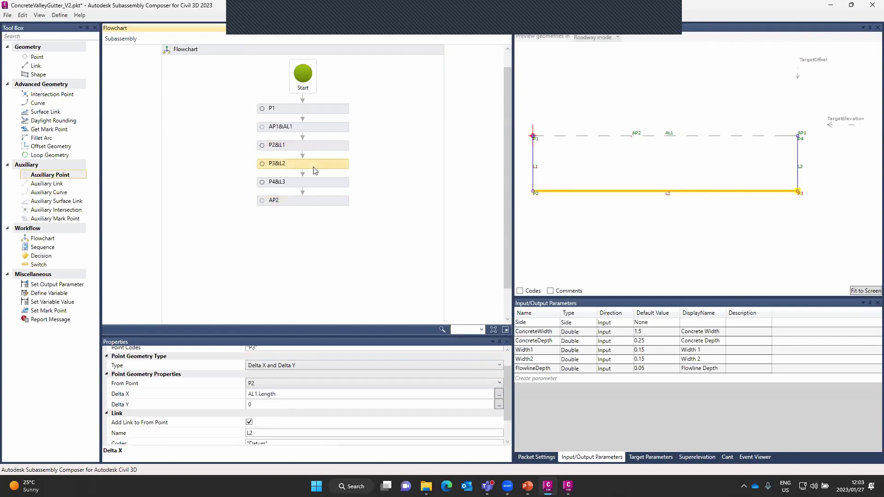
scroll(292, 402, "down", 1)
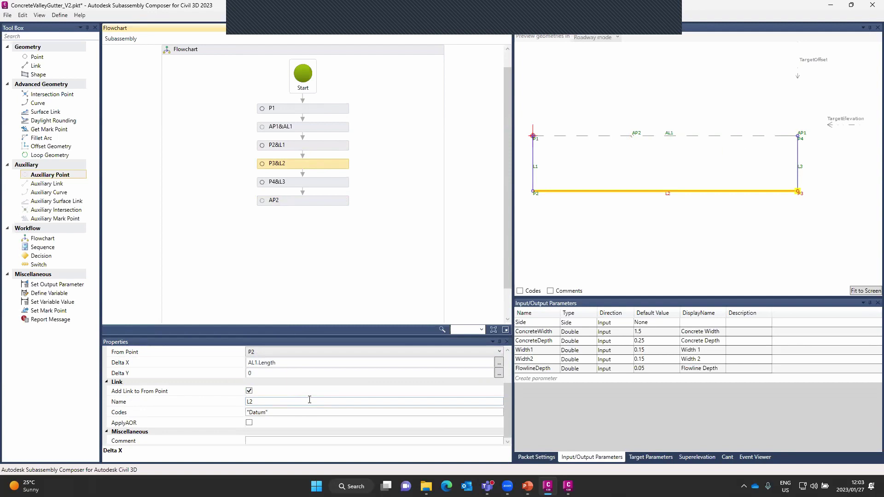
scroll(285, 398, "up", 1)
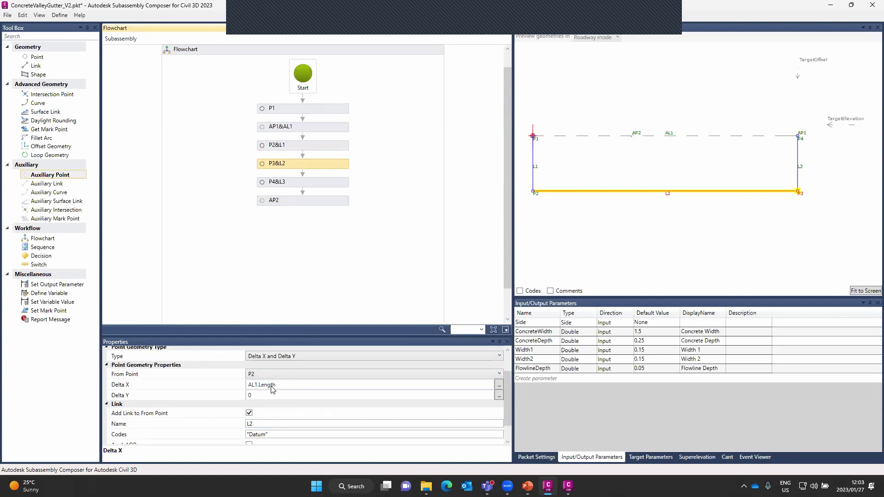
scroll(273, 389, "up", 1)
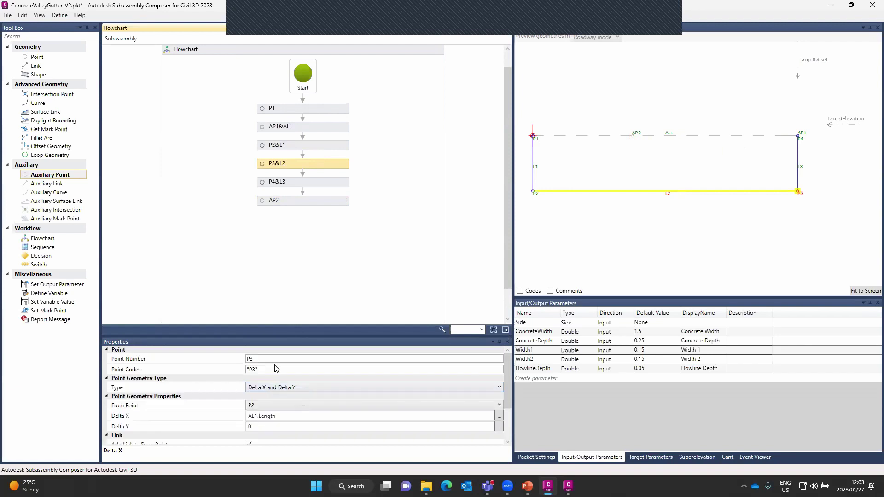
left_click(288, 202)
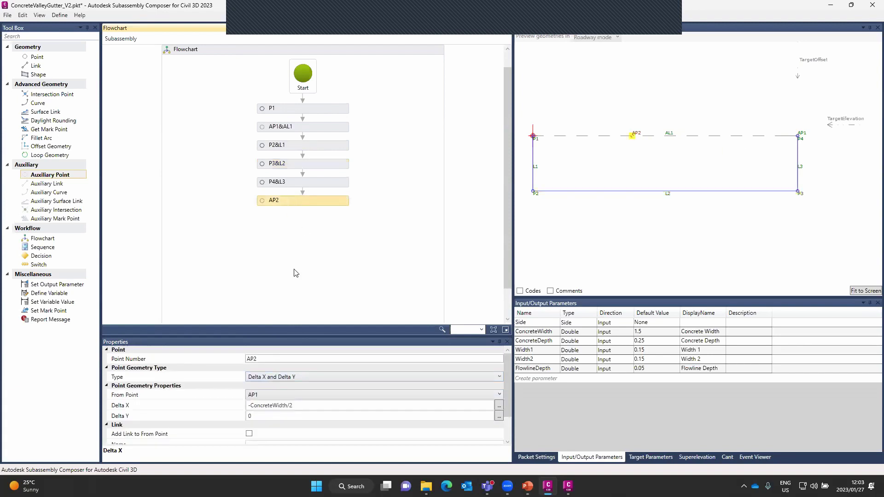
left_click(299, 407)
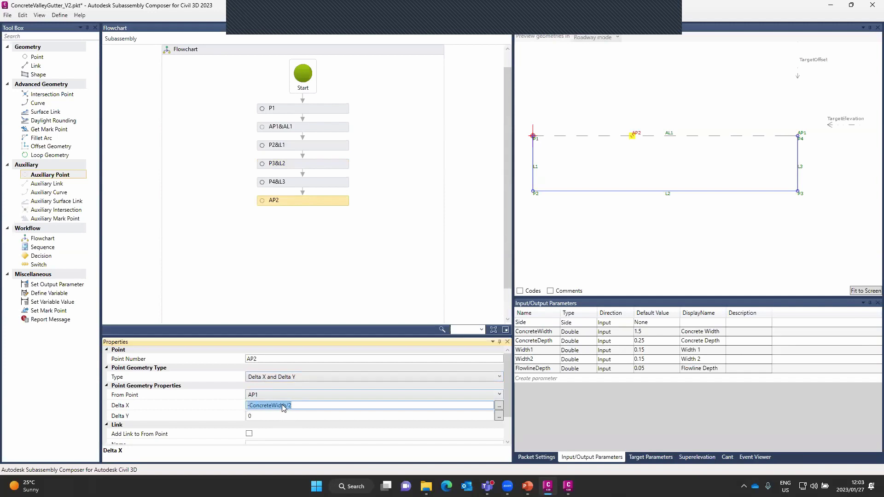
type("AL1.Lengh")
key("BackSpace")
key("BackSpace")
key("BackSpace")
key("BackSpace")
type("ngth/2")
key("Return")
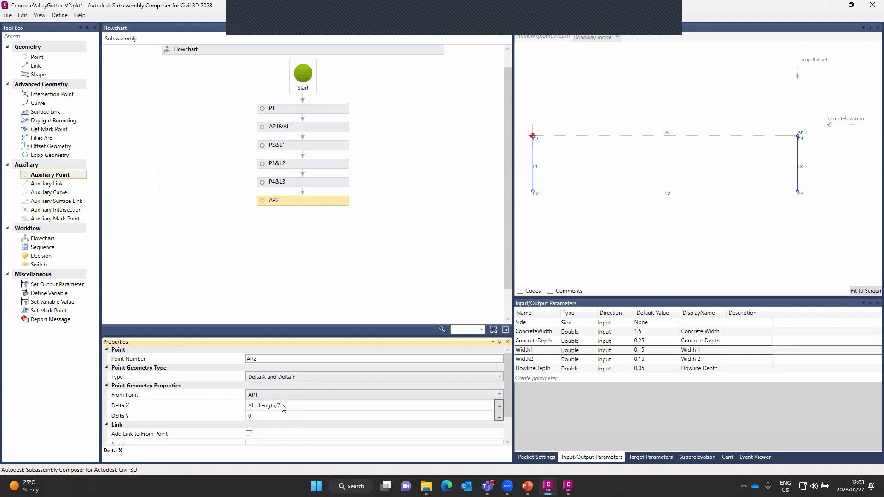
- Make auxiliary point AP2's Delta X expression negative: -AL1.Length/2
left_click(249, 406)
type("-")
key("Return")
left_click(293, 406)
left_click(290, 417)
left_click(302, 406)
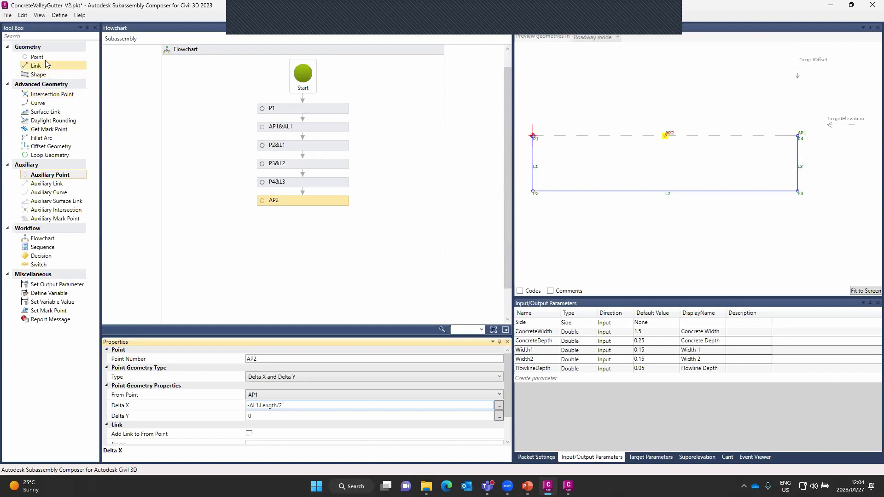
- Add auxiliary point AP3 after AP2 in the flowchart, without a link to its from point
left_click_drag(53, 178, 317, 218)
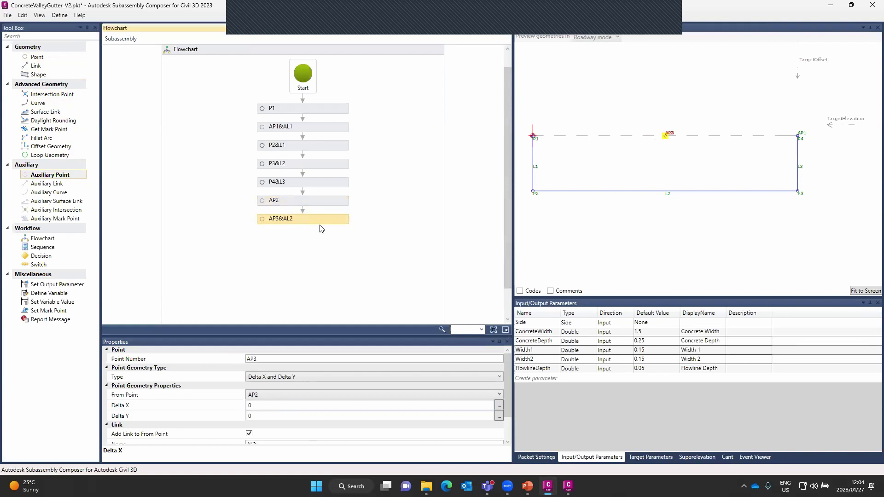
scroll(278, 410, "down", 1)
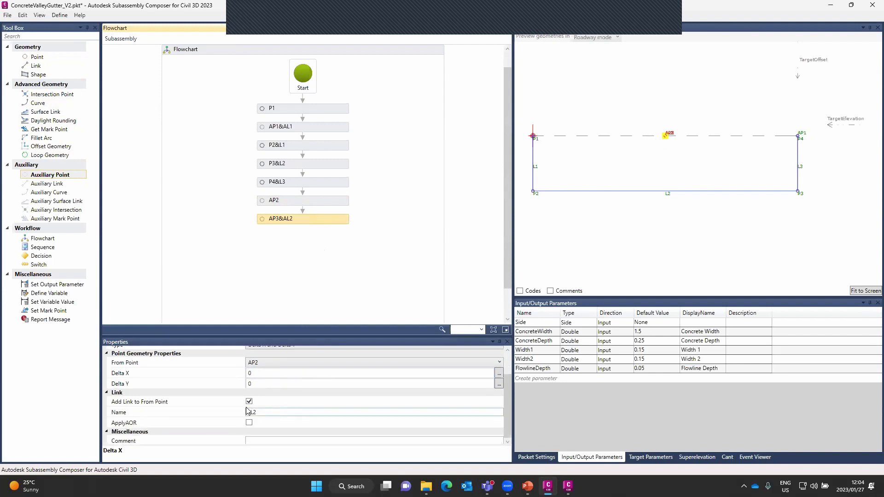
left_click(249, 401)
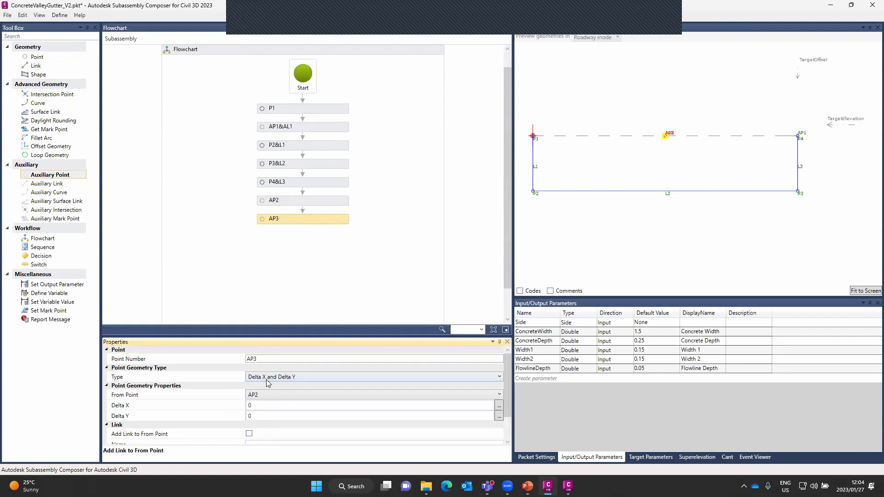
- Change auxiliary point AP3's geometry type to Slope and Delta X and set its slope to 0%
left_click(281, 378)
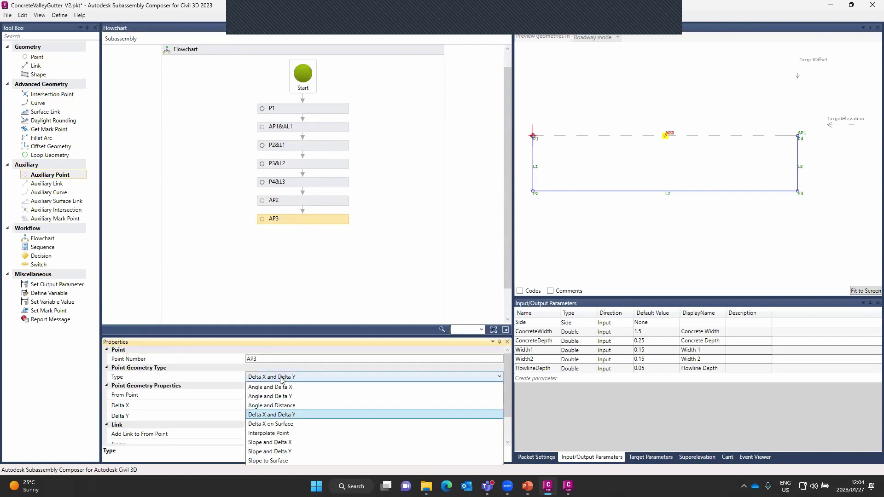
left_click(285, 442)
scroll(284, 388, "down", 2)
left_click_drag(277, 358, 237, 360)
type("0%")
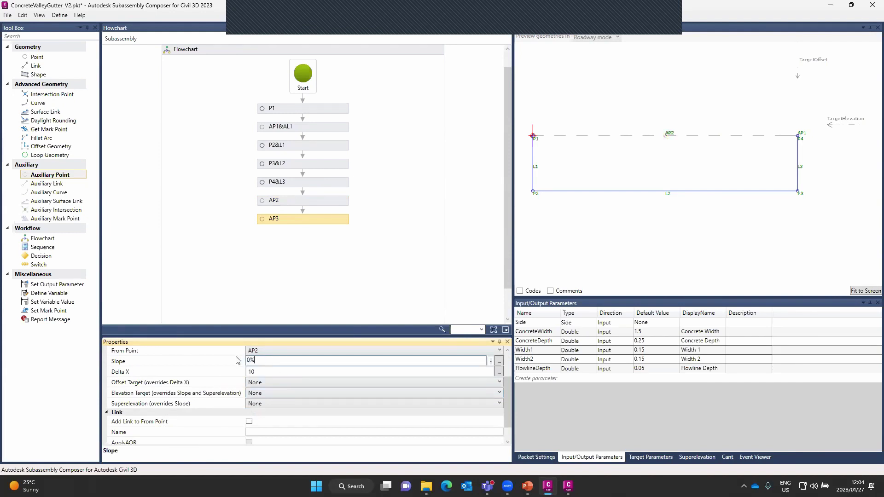
- Set auxiliary point AP3's Delta X to -FlowlineDepth
left_click(263, 373)
left_click(263, 373)
left_click_drag(264, 372, 236, 376)
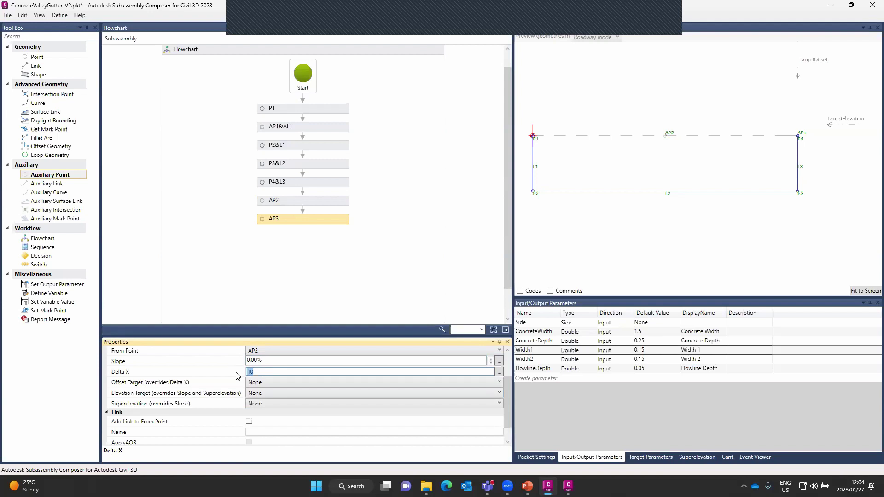
type("-FlowlineDepth")
key("Return")
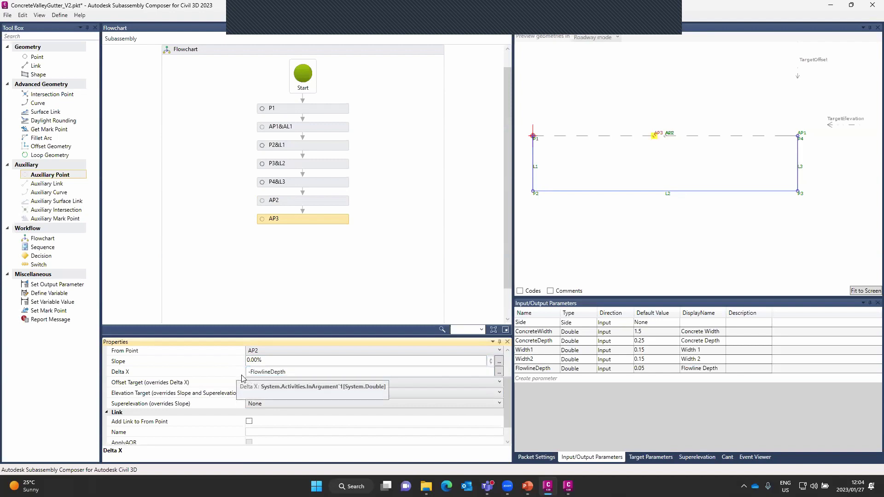
- Assign TargetElevation as the elevation target that overrides auxiliary point AP3's slope
left_click(404, 393)
left_click(270, 412)
left_click(254, 371)
left_click(274, 393)
left_click(275, 394)
scroll(281, 385, "up", 2)
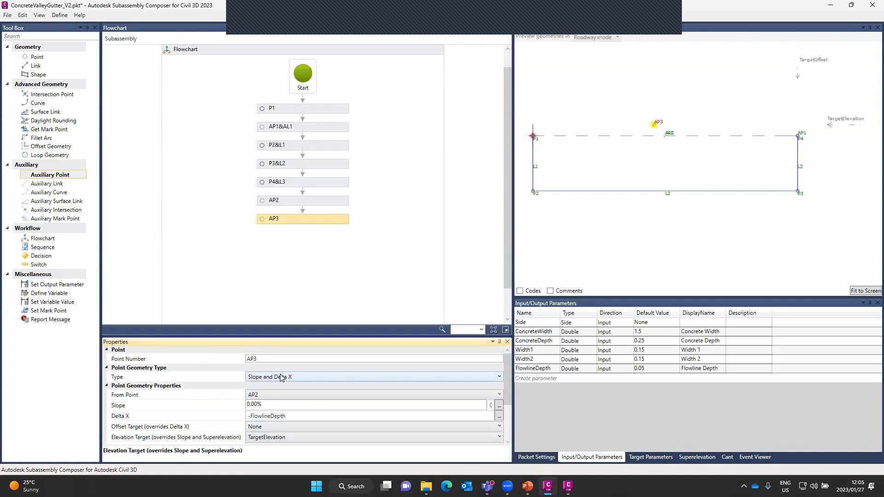
- Replace auxiliary point AP3's Delta X expression with 0
scroll(288, 376, "down", 1)
left_click(290, 372)
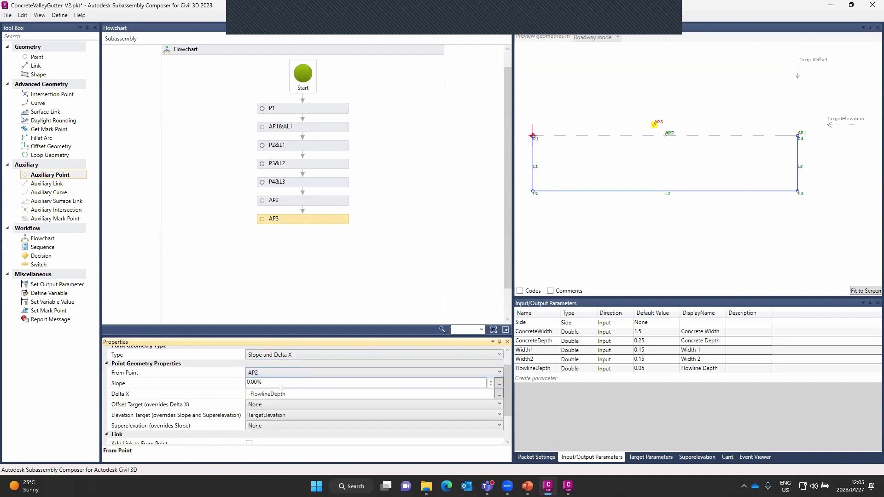
left_click(304, 394)
left_click_drag(304, 394, 237, 399)
key("BackSpace")
left_click(315, 404)
left_click(315, 404)
left_click(303, 383)
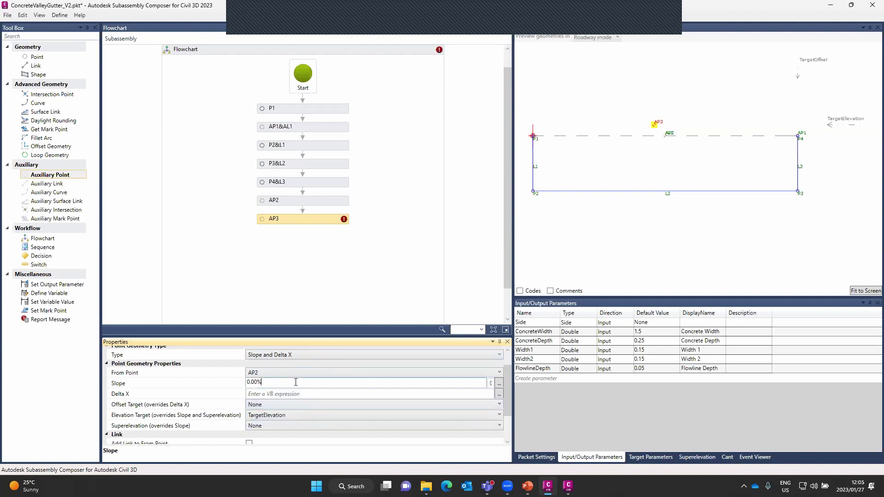
left_click_drag(265, 383, 226, 386)
left_click(264, 394)
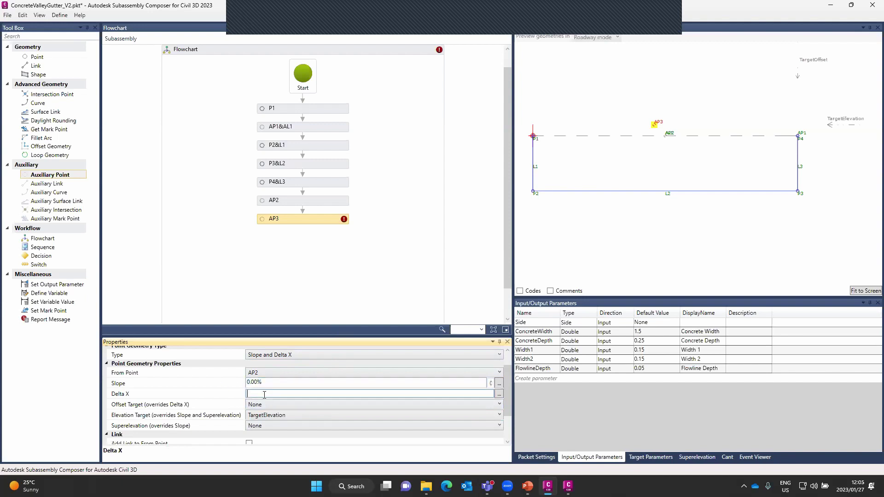
type("0")
key("Return")
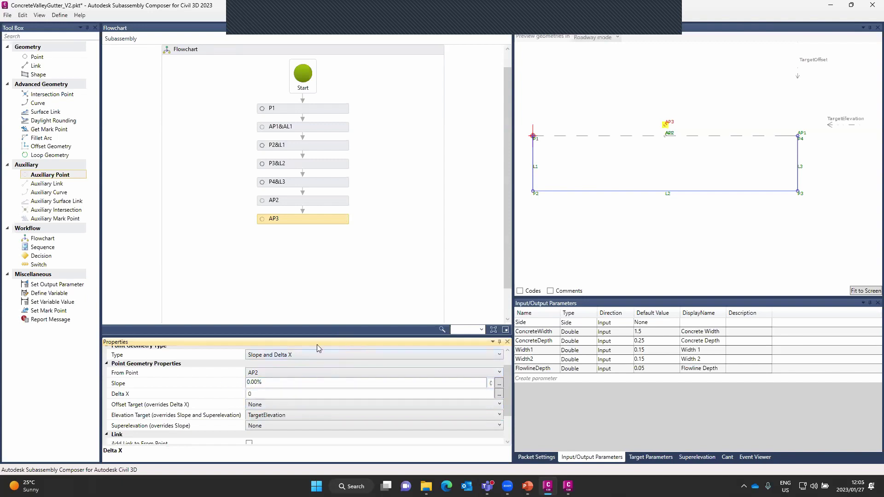
left_click(276, 413)
left_click(276, 414)
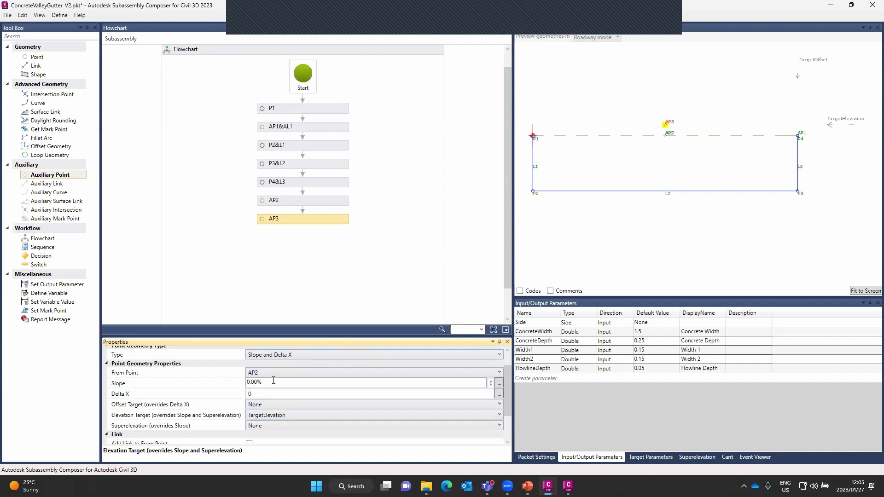
scroll(274, 396, "down", 1)
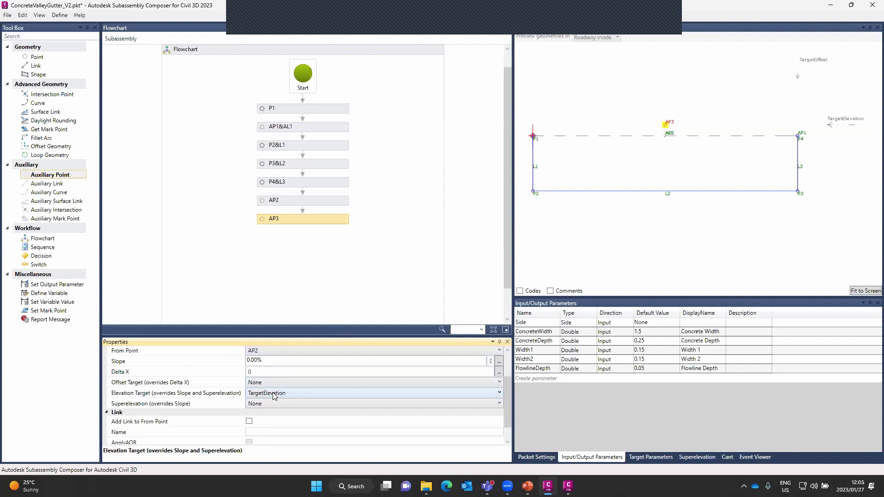
left_click(272, 394)
left_click(272, 413)
left_click(272, 371)
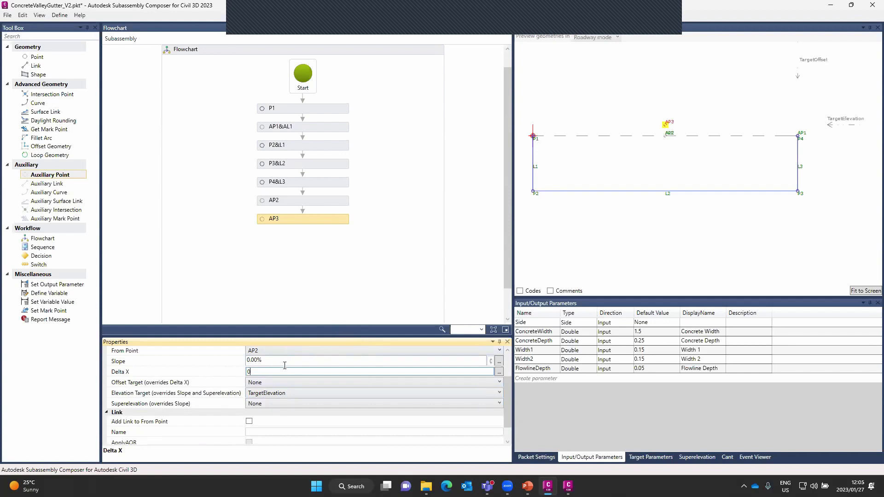
- Set the preview value of the TargetElevation target parameter to -0.05
left_click(650, 457)
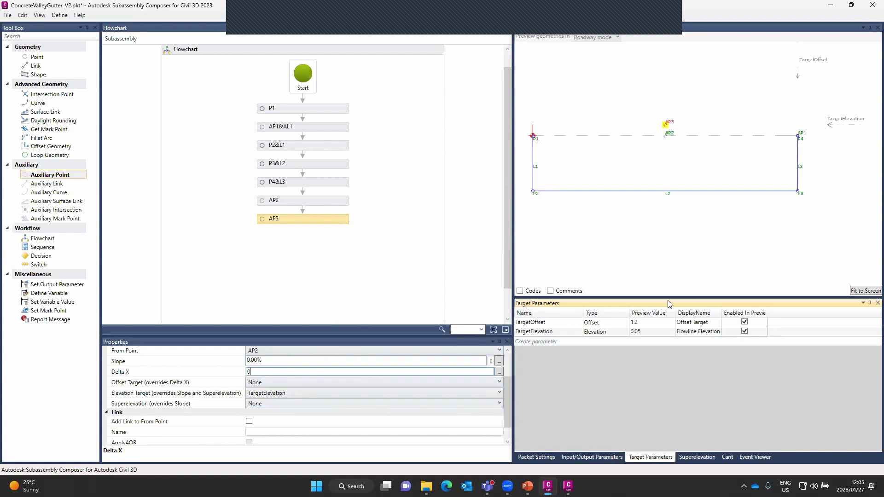
left_click(636, 334)
left_click(635, 333)
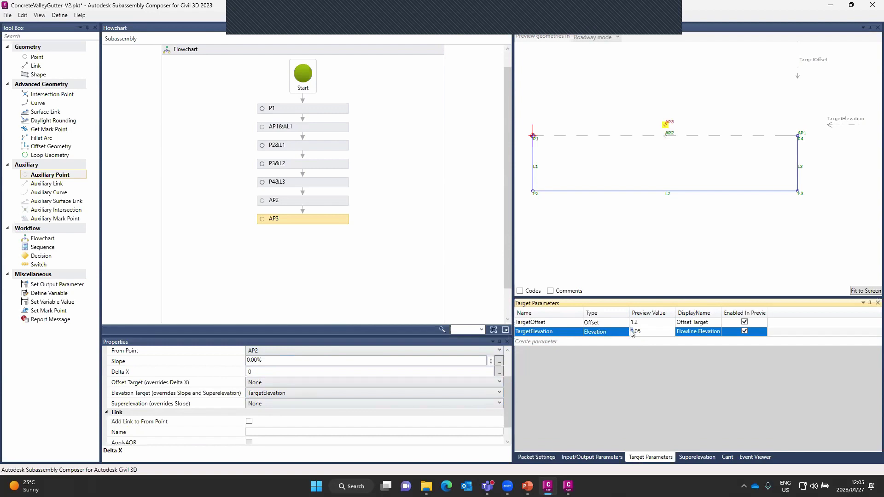
type("-")
key("Return")
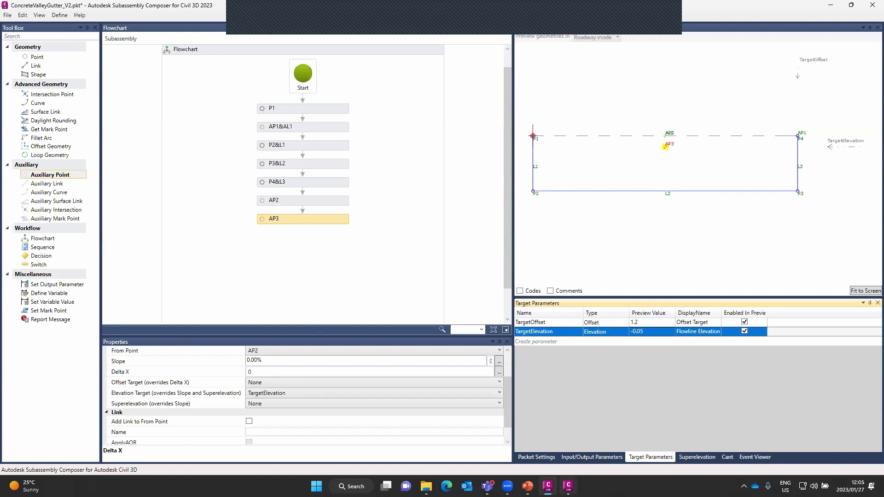
- Switch to the PowerPoint slide show to check the dimensioned gutter sketch, and return to Subassembly Composer
mouse_move(527, 486)
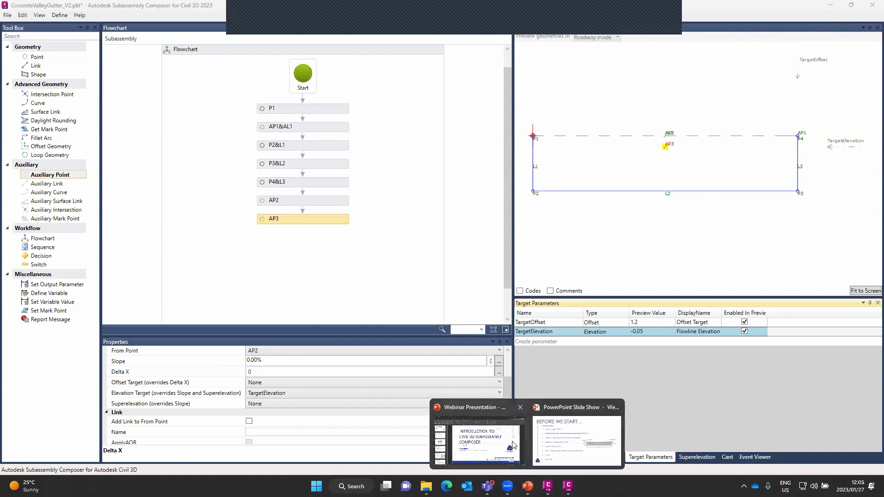
left_click(580, 442)
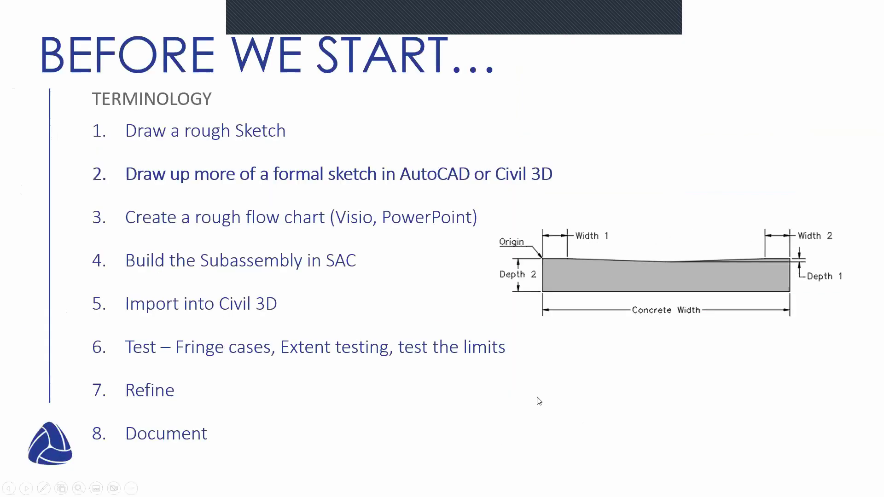
key("alt+Tab")
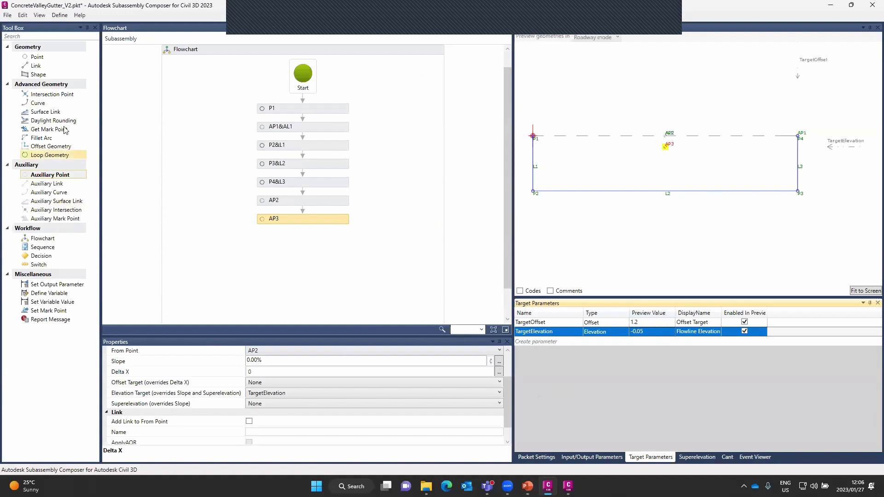
- Add point P5 after AP3 in the flowchart and make P4 its from point
left_click_drag(40, 58, 319, 239)
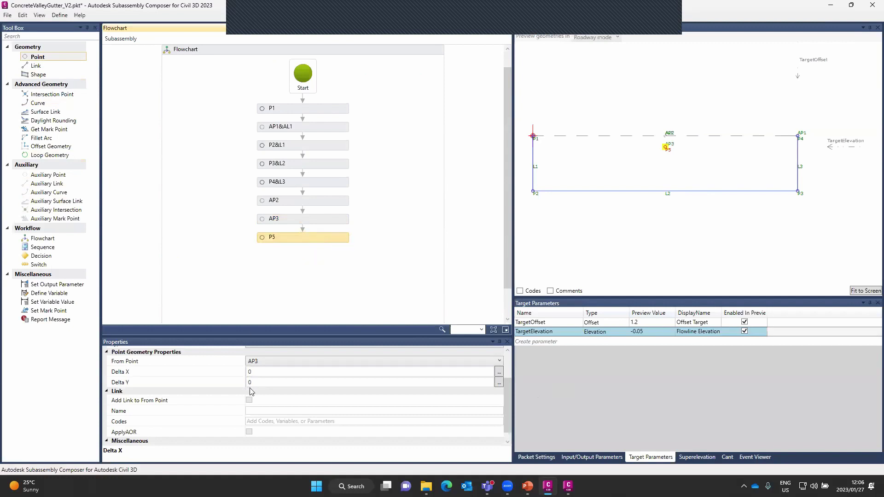
scroll(257, 410, "down", 1)
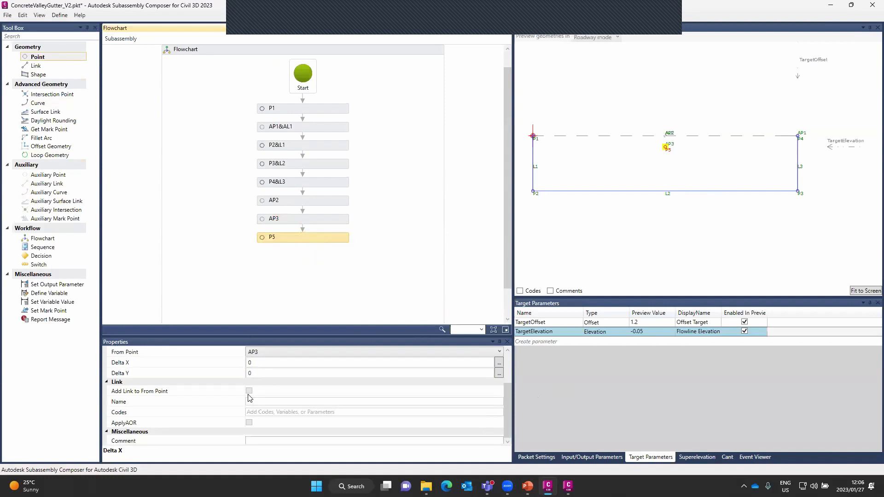
left_click(260, 391)
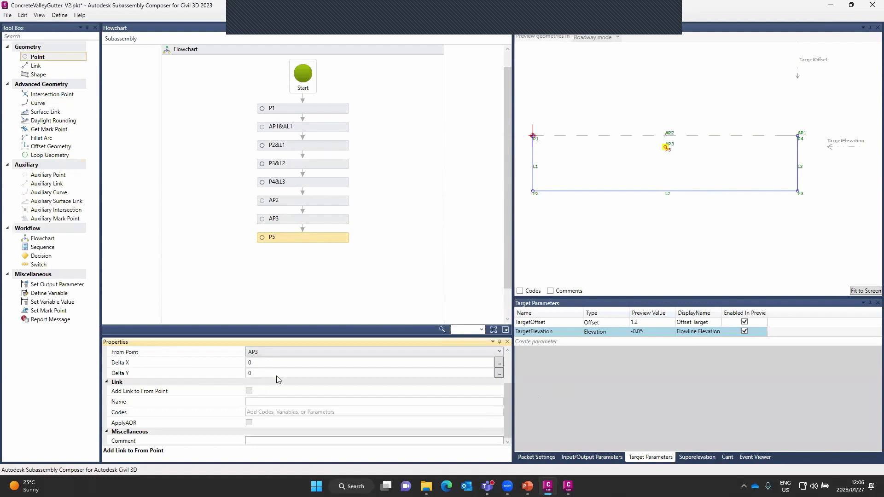
scroll(278, 380, "up", 4)
scroll(279, 400, "up", 1)
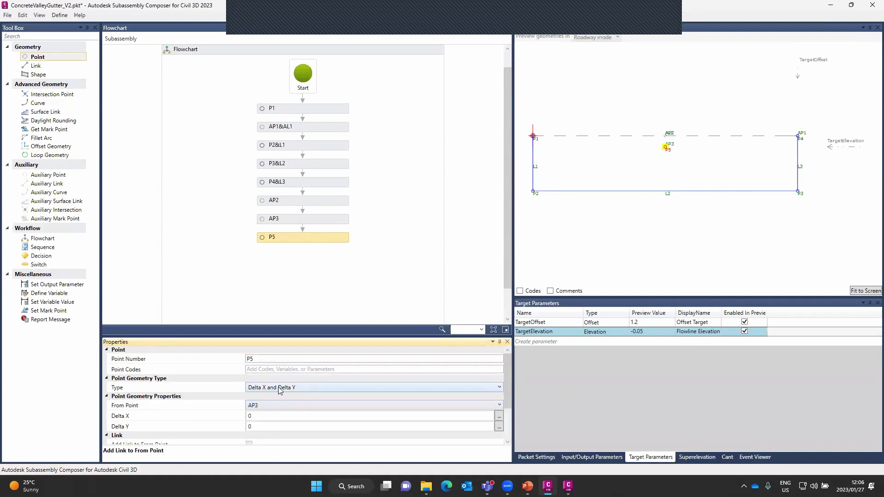
left_click(280, 406)
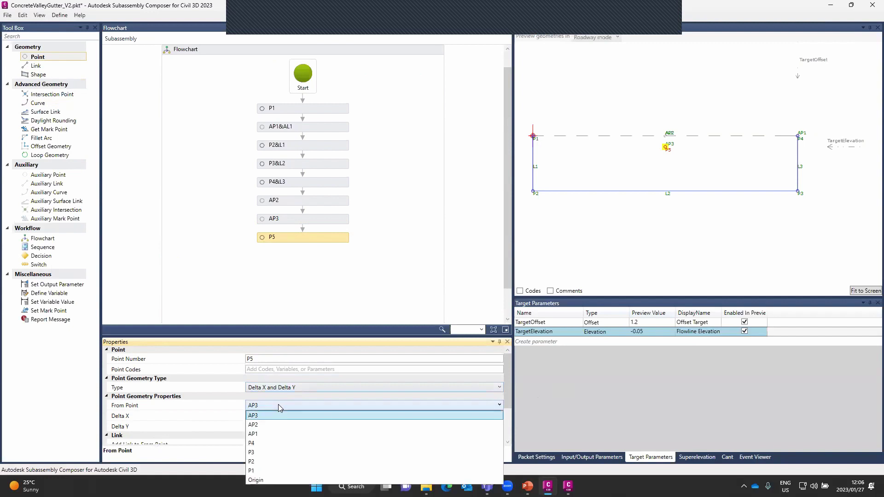
left_click(274, 442)
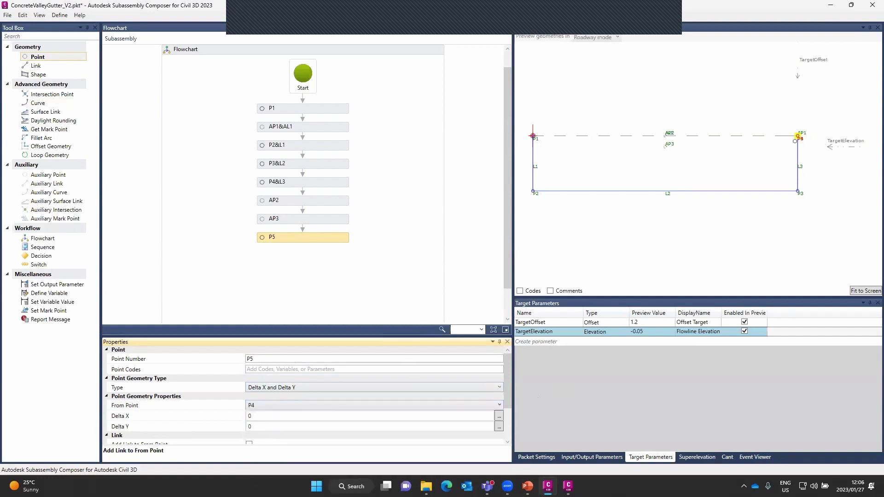
- Set point P5's Delta X to -Width1
left_click(262, 416)
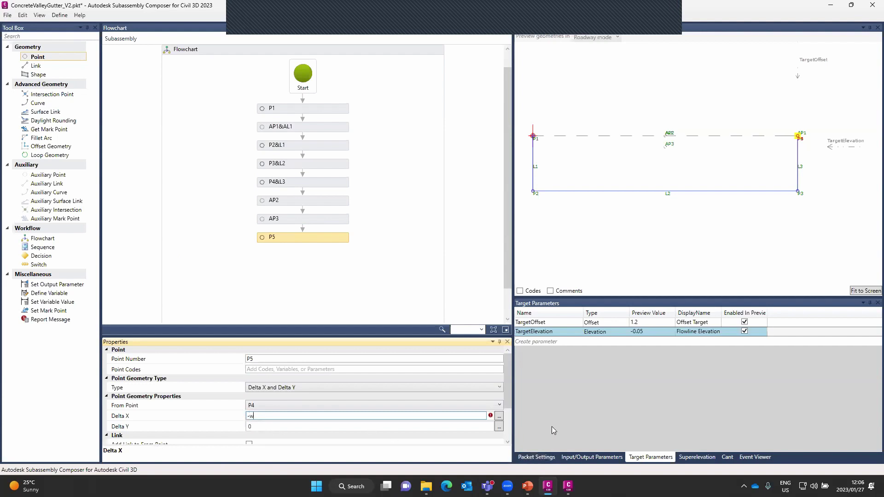
key("BackSpace")
type("Width1")
key("Return")
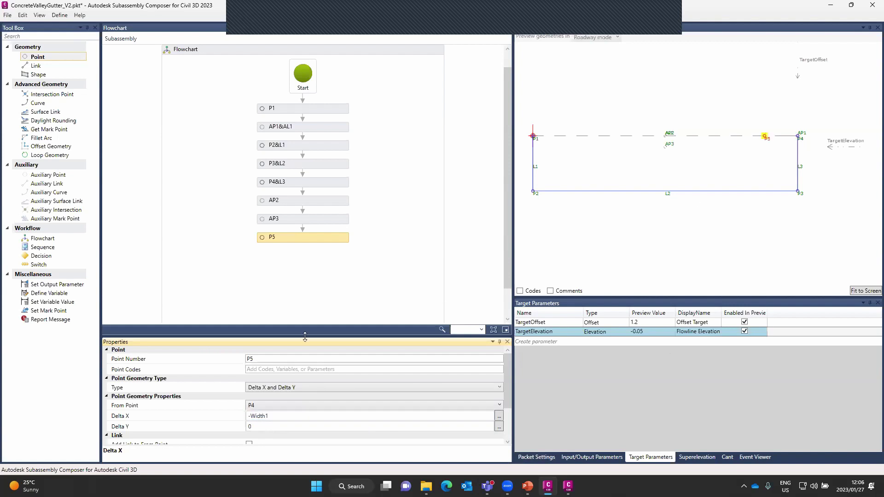
- Add a link from P4 to point P5 and give the link the code "Top"
scroll(295, 414, "down", 3)
left_click(249, 391)
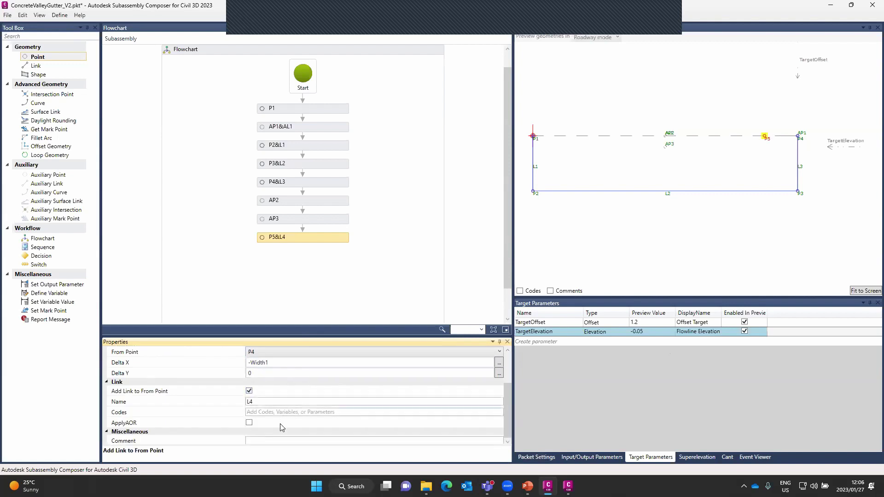
left_click(285, 411)
type("\"Top")
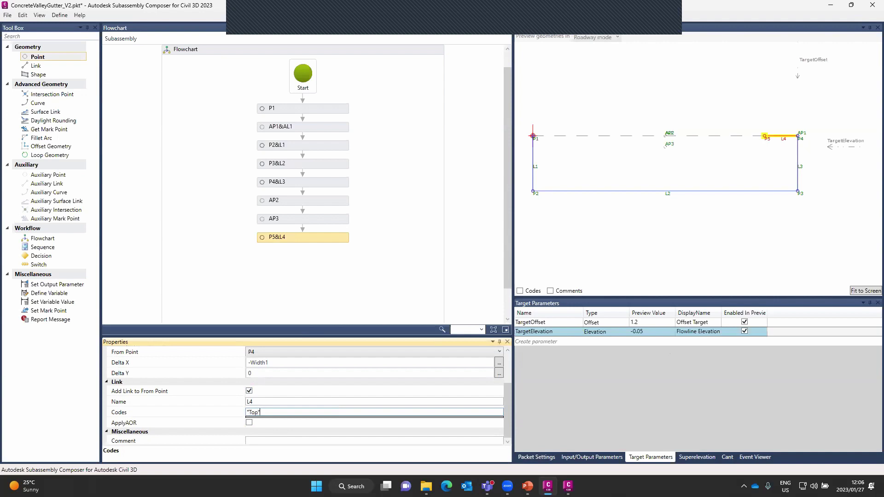
left_click(275, 402)
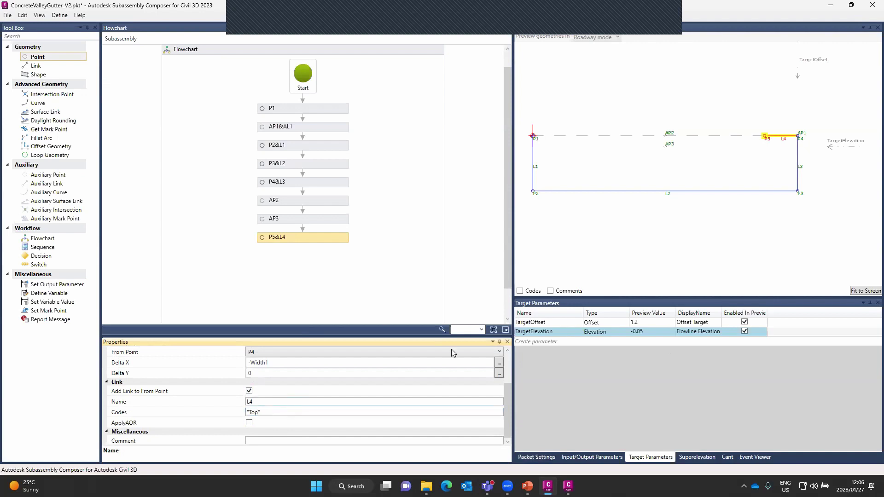
- Add a linked point P6 after P5&L4 in the flowchart and make P1 its from point
left_click(613, 458)
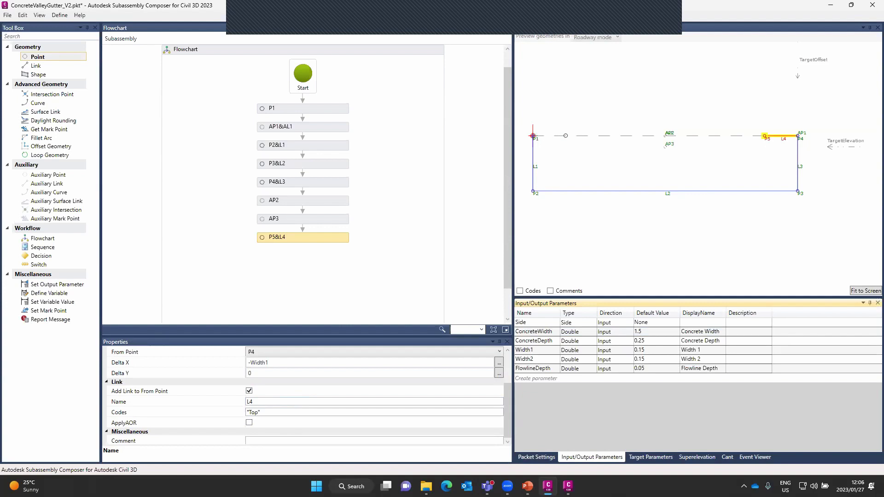
left_click_drag(54, 58, 313, 261)
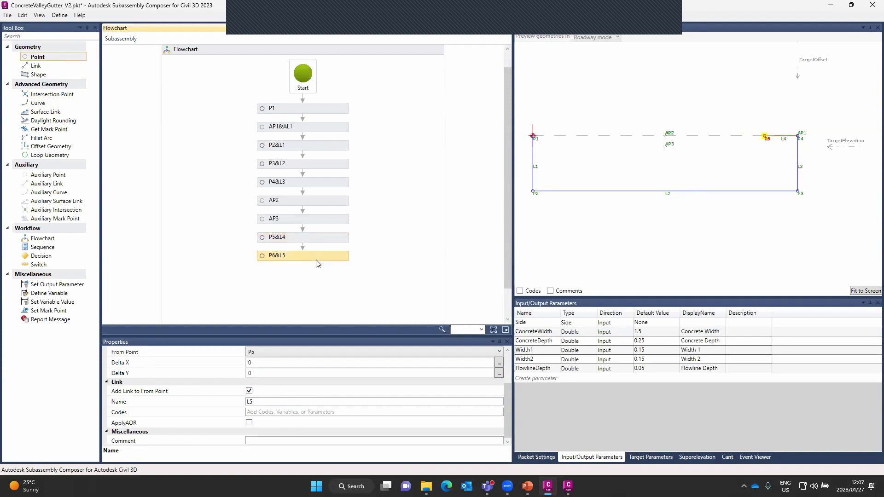
left_click(283, 351)
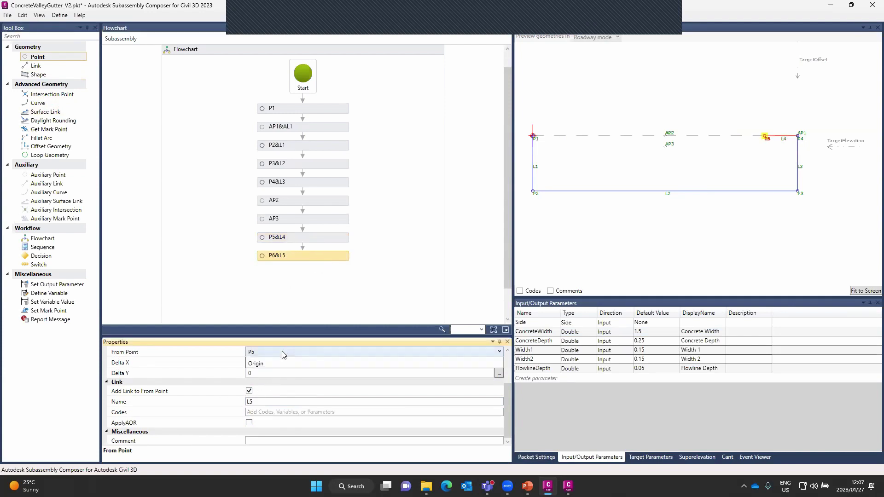
left_click(283, 352)
left_click(275, 426)
- Give point P6 the point code "P6"
scroll(282, 395, "up", 2)
left_click(277, 368)
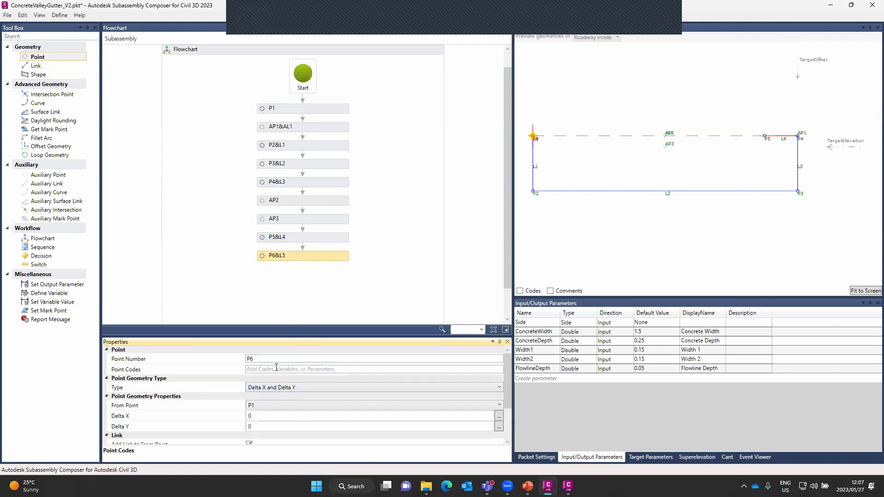
type("\"")
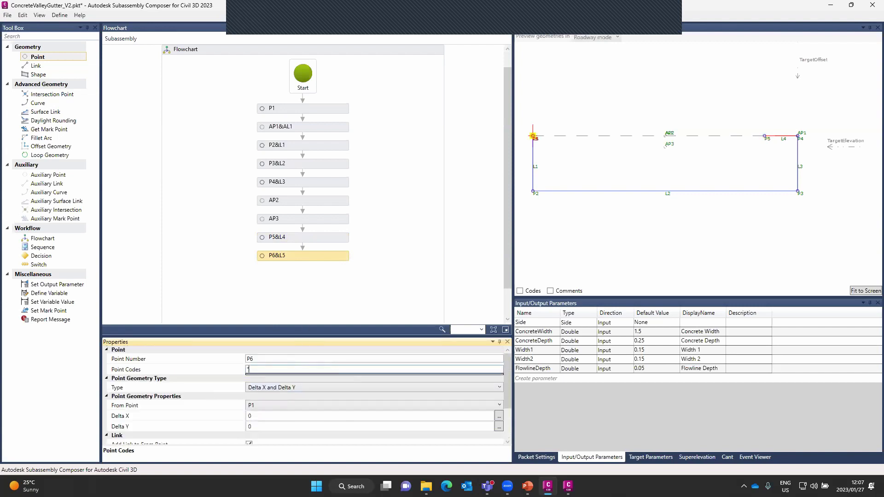
type("P6\"")
left_click(383, 230)
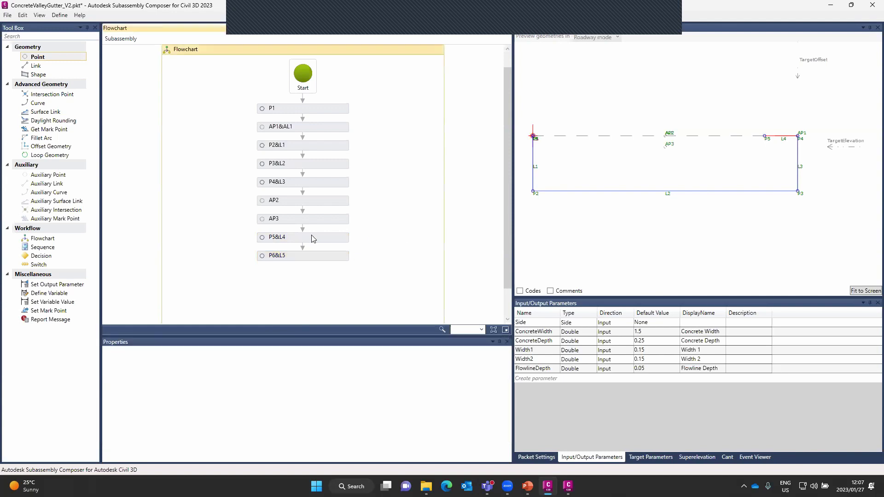
- Give point P5 the point code "P5"
left_click(295, 239)
left_click(284, 369)
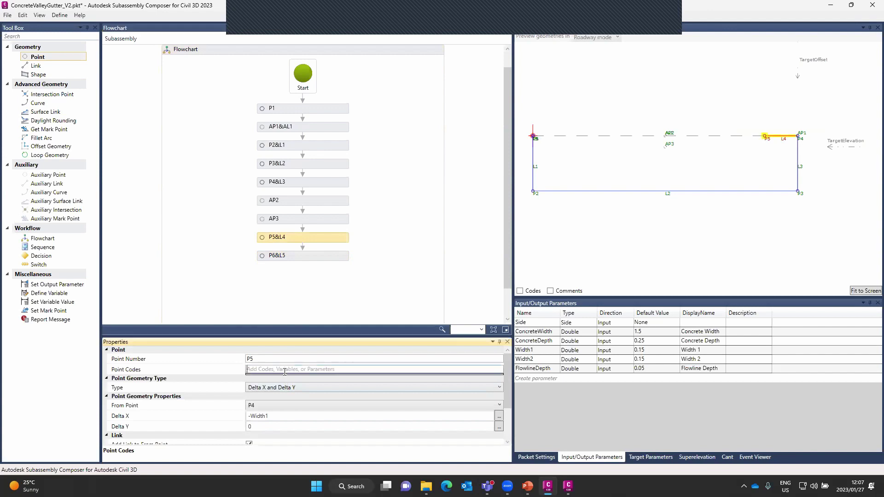
type("\"P5\"")
left_click(277, 417)
- Set point P6's Delta X to Width1 and deselect the point
left_click(312, 258)
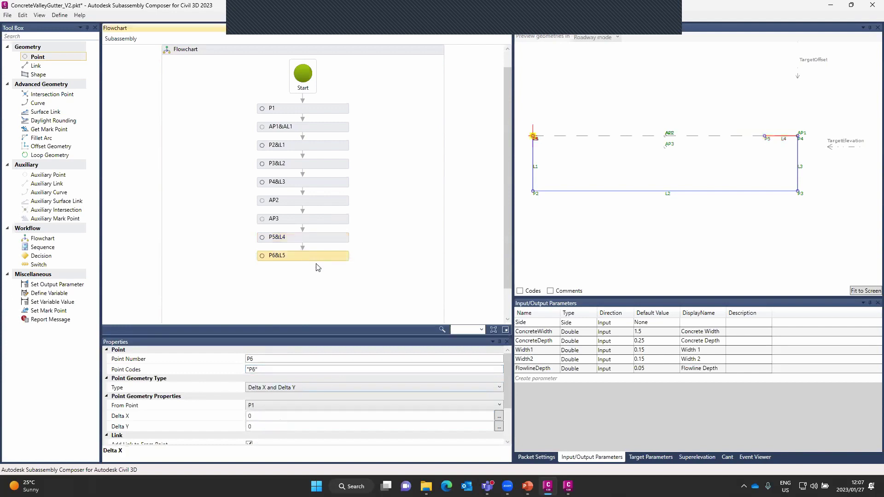
scroll(265, 386, "down", 3)
scroll(268, 371, "up", 1)
left_click(269, 384)
left_click_drag(269, 384, 243, 385)
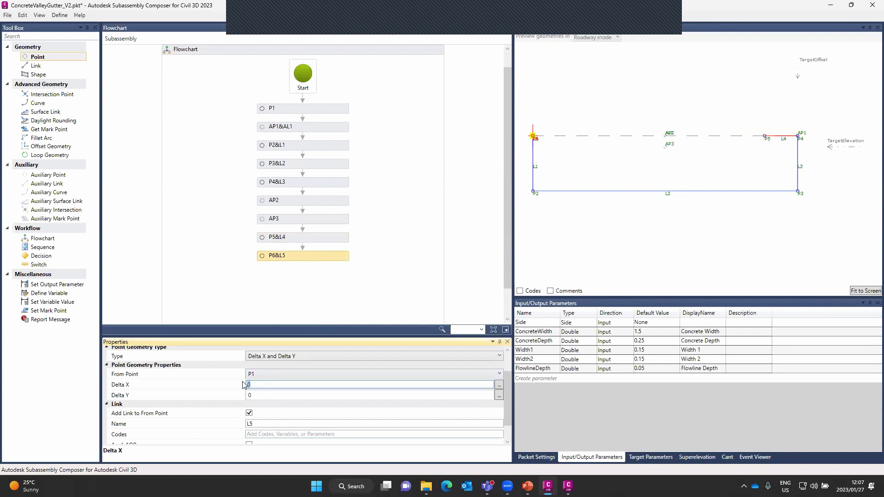
type("Width1")
key("Return")
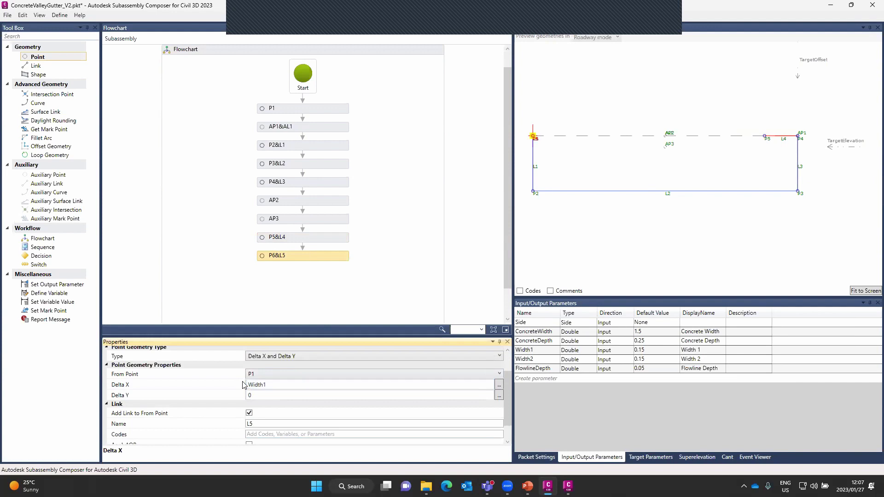
left_click(287, 232)
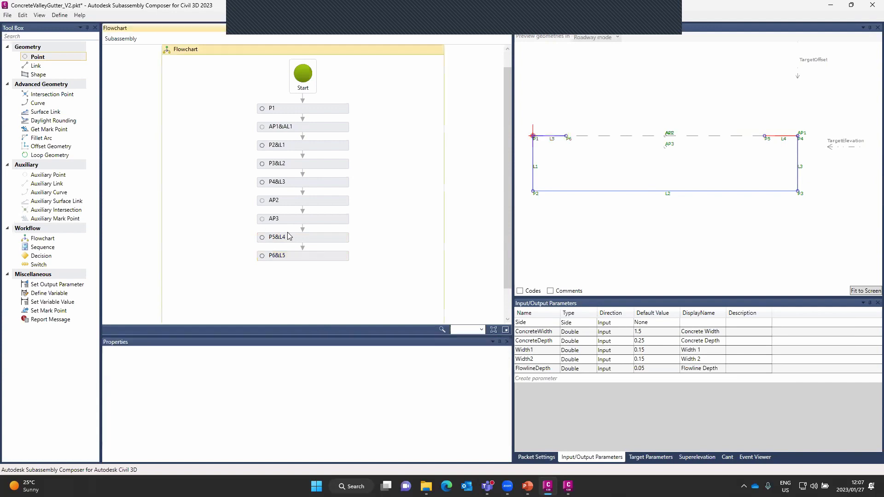
- Set point P5's Delta X to -Width2
left_click(284, 238)
left_click(276, 387)
left_click(274, 384)
key("BackSpace")
type("2")
key("Return")
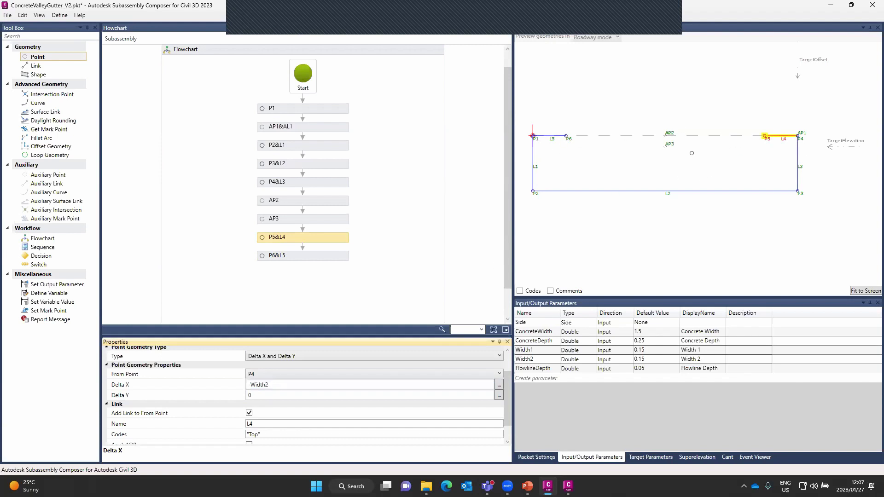
- Add a point P7 after P6&L5 in the flowchart, with AP3 as its from point and no link to it
left_click(295, 258)
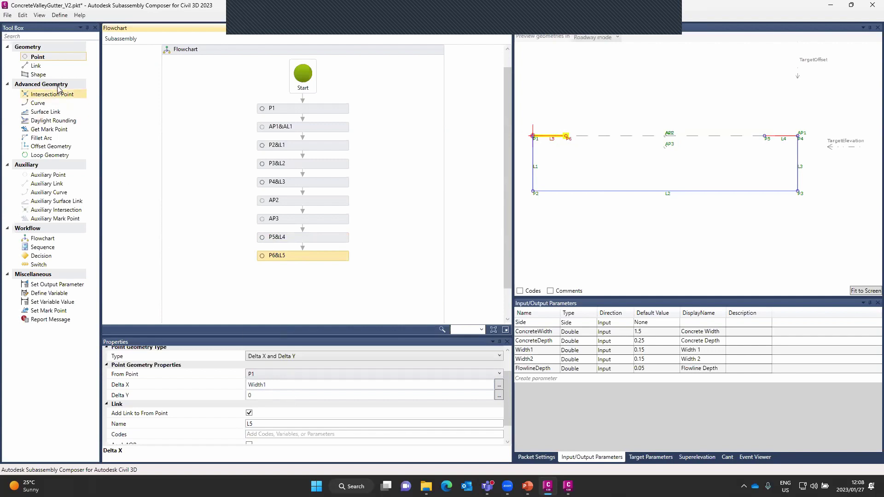
left_click_drag(39, 58, 307, 282)
scroll(391, 253, "down", 2)
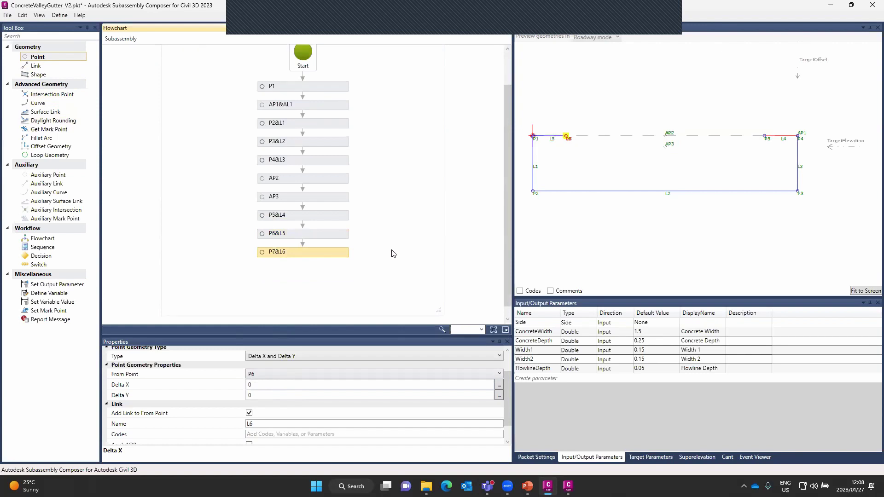
left_click(283, 378)
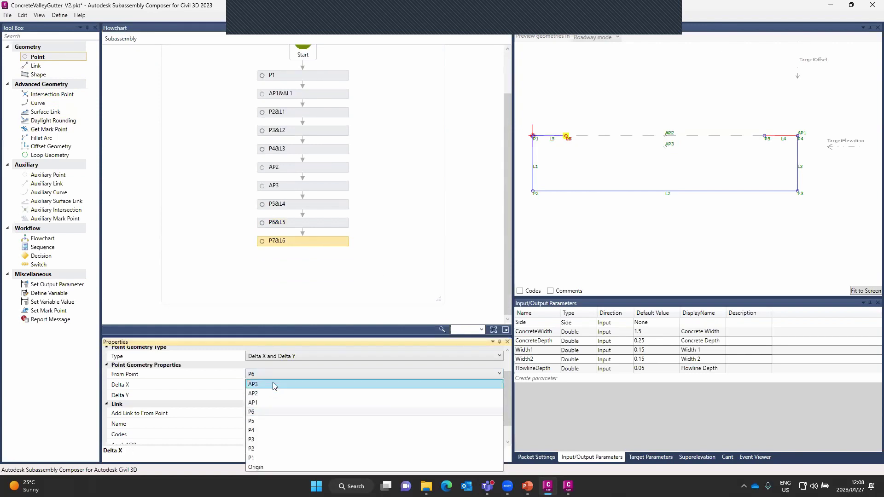
left_click(275, 384)
scroll(274, 393, "up", 2)
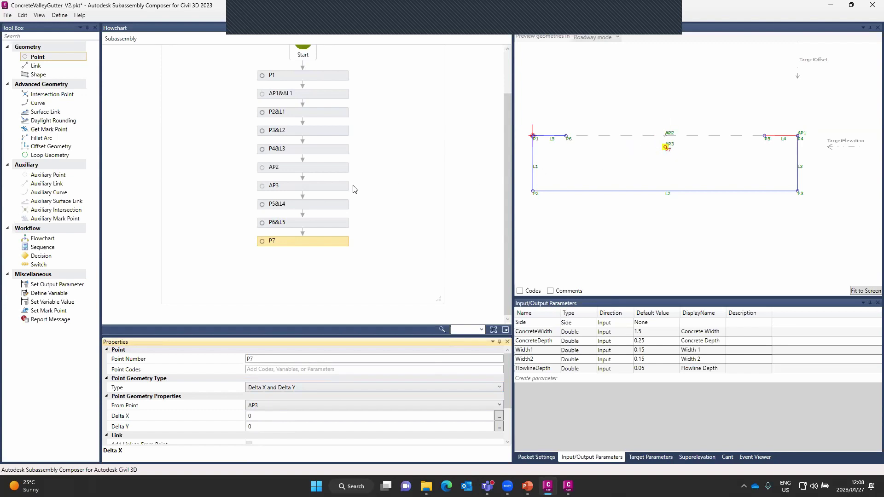
- Give point P7 the point code "P7"
left_click(295, 371)
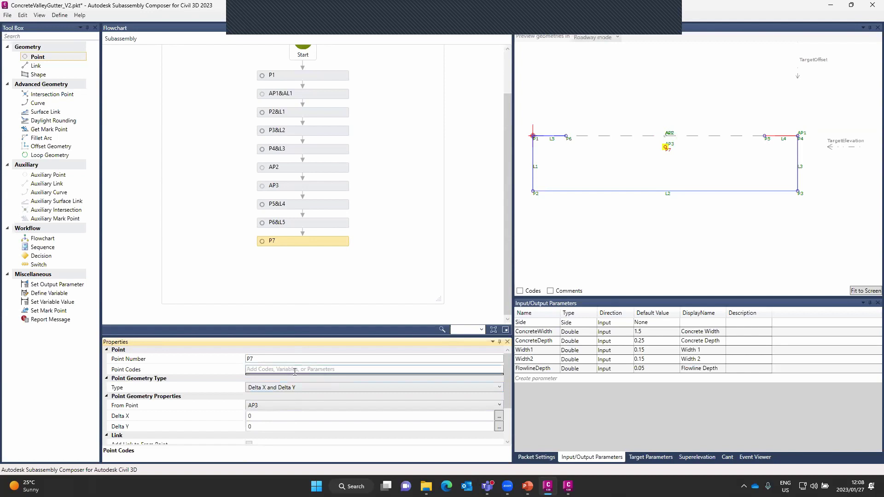
type("\"P7\"")
left_click(295, 415)
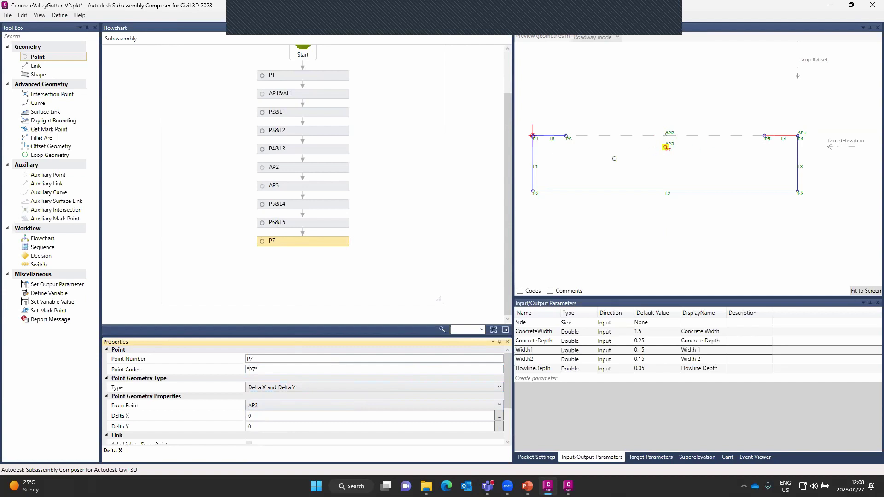
- Add a link after P7 in the flowchart and give it the link code "Top"
left_click(56, 65)
left_click_drag(68, 98, 331, 261)
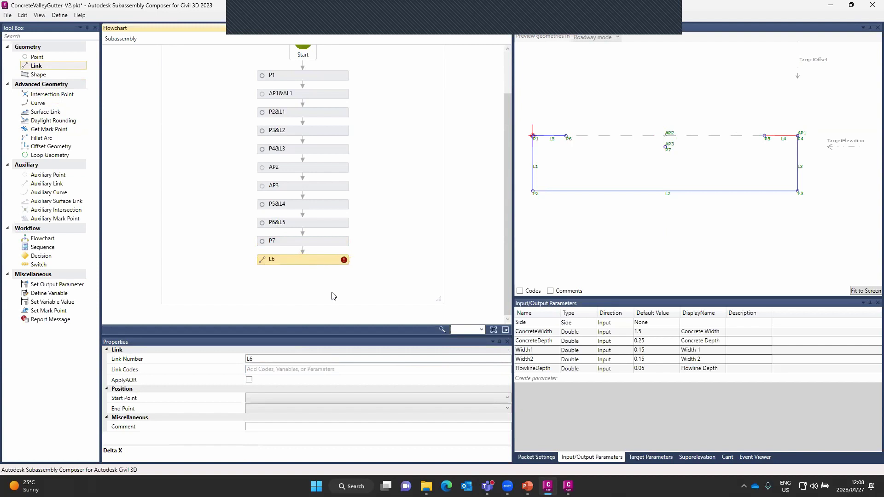
left_click(275, 370)
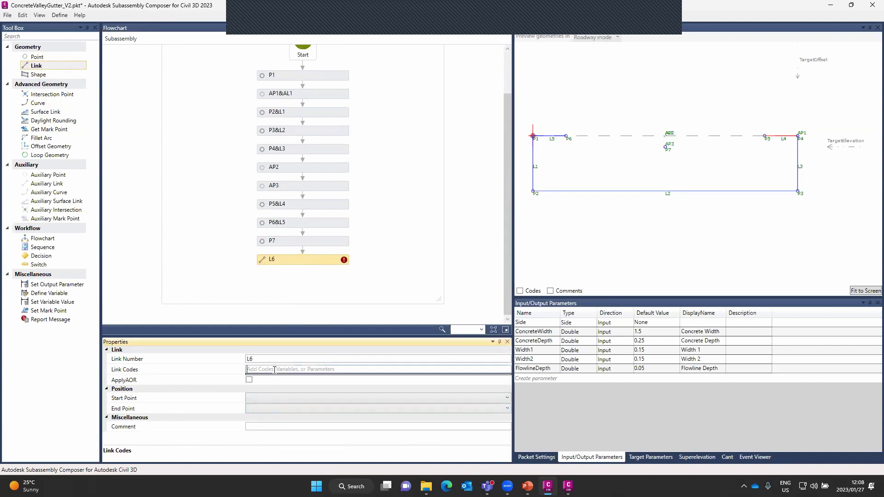
type("\"Top\"")
- Set link L6 to start at P6 and end at P7
left_click(298, 398)
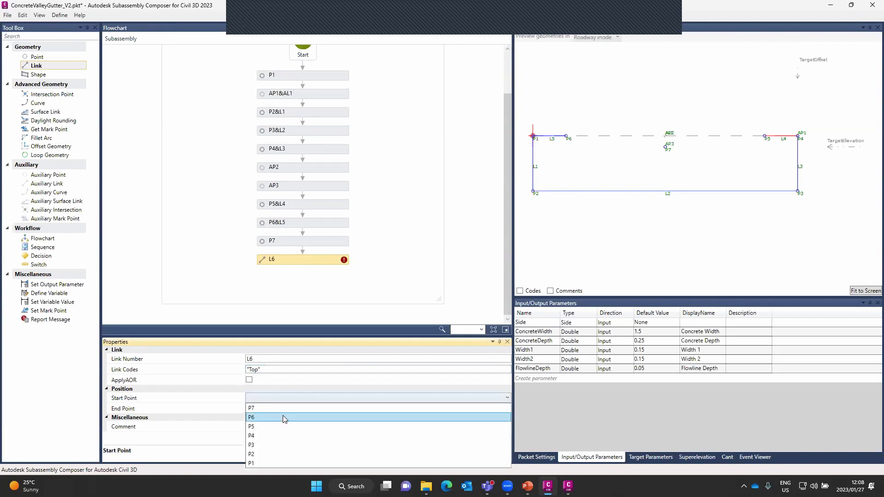
left_click(284, 417)
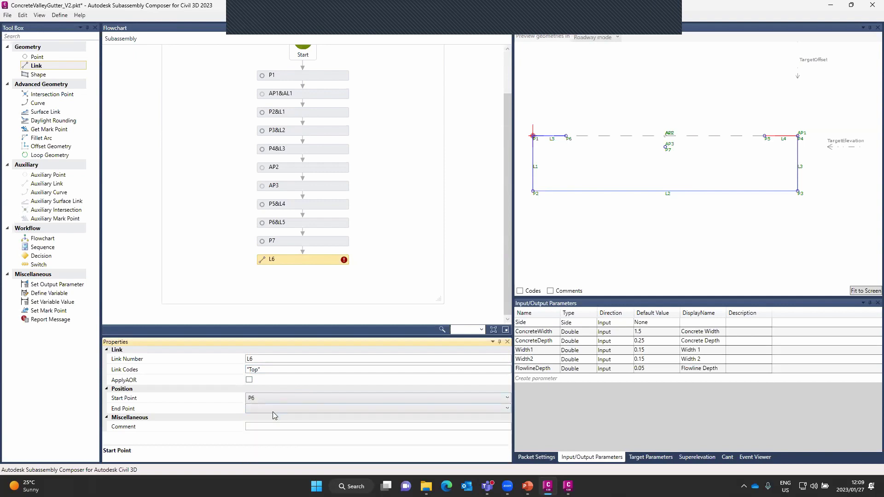
left_click(275, 409)
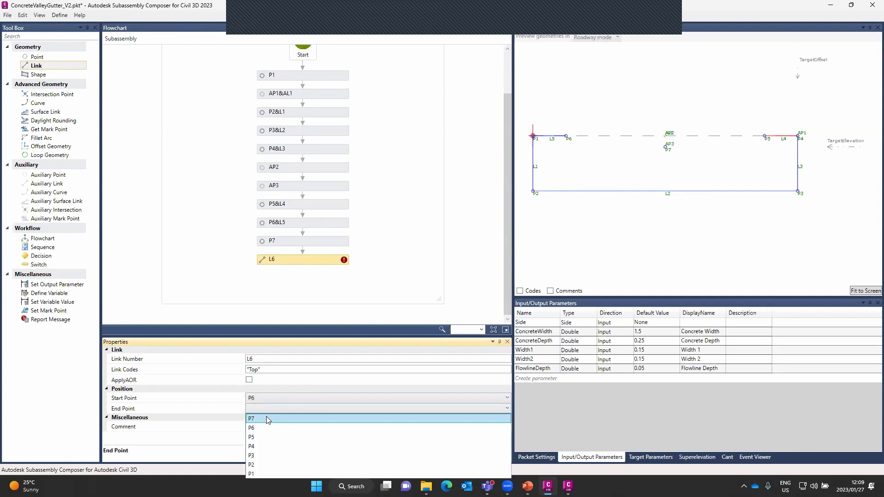
left_click(267, 418)
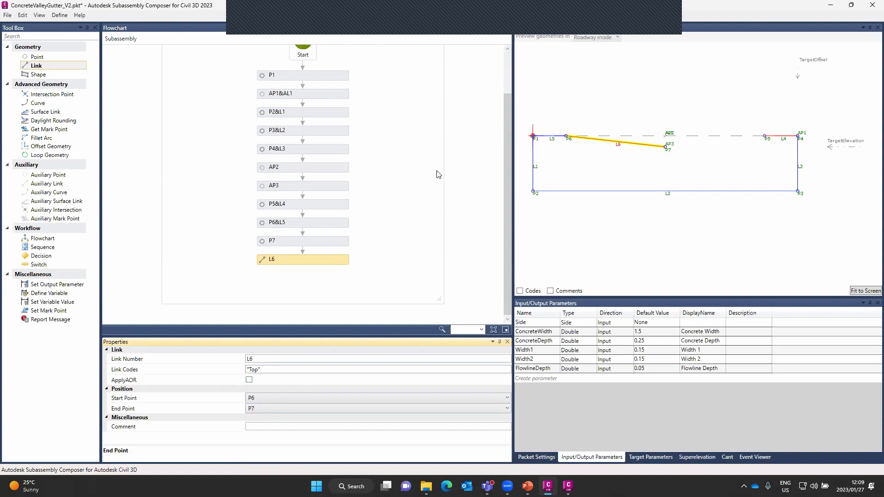
- Add another link after L6 in the flowchart and give it the link code "Top"
left_click_drag(47, 66, 319, 278)
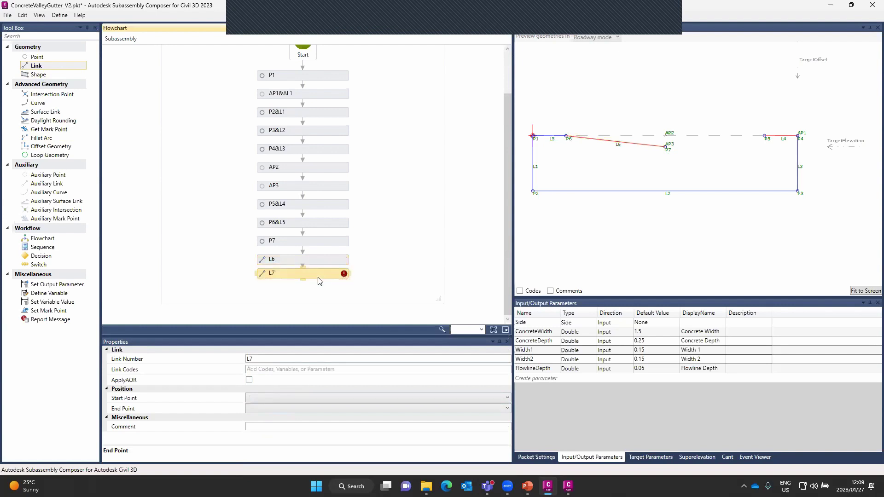
left_click(275, 369)
type("\"To")
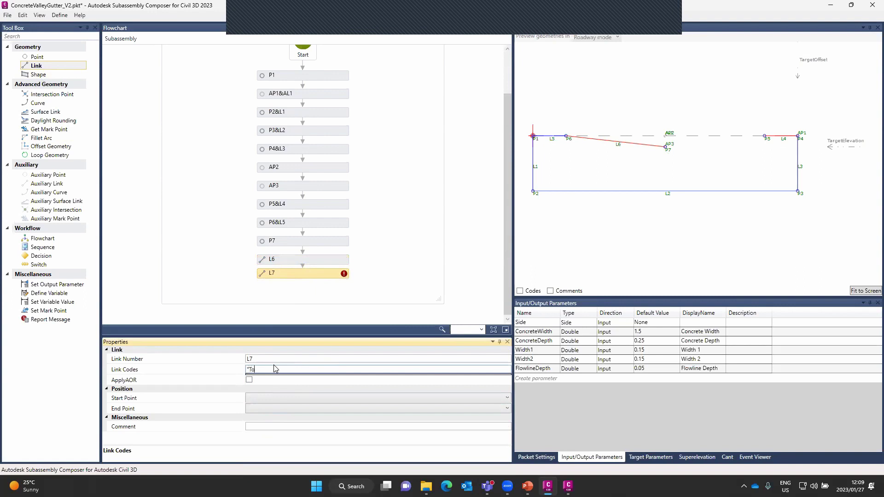
type("p\"")
- Set link L7 to start at P5 and end at P7
left_click(273, 399)
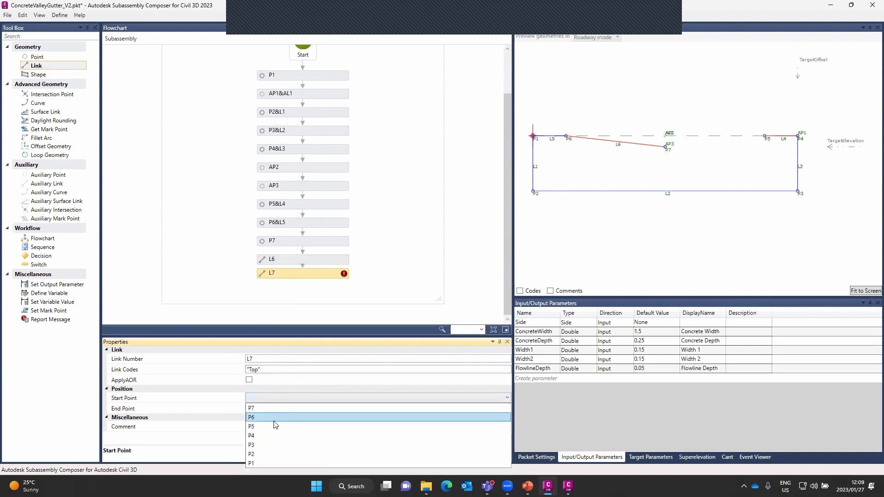
left_click(271, 425)
left_click(273, 409)
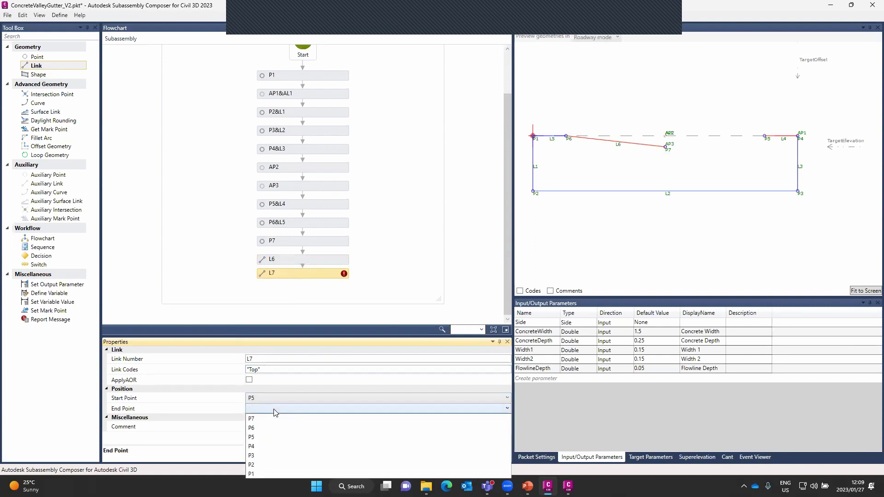
left_click(274, 417)
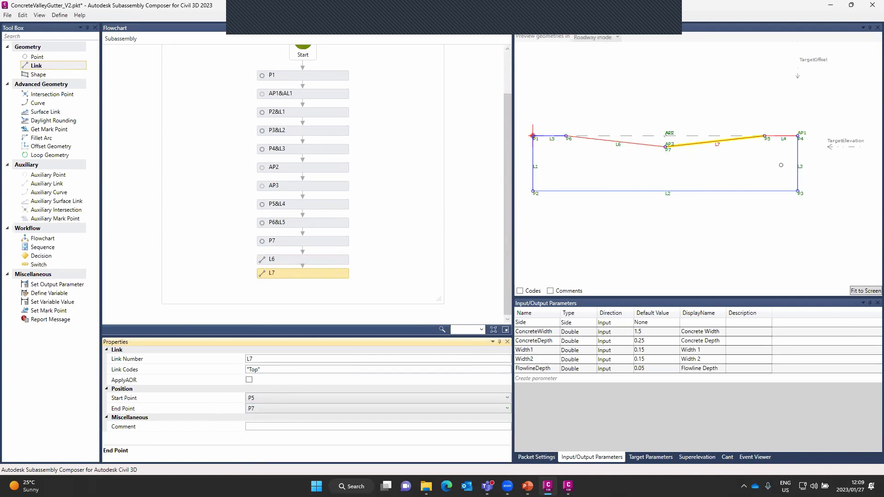
- Add a shape after L7 with the shape code "Concrete" and fill the gutter area enclosed by the links
left_click(39, 75)
left_click_drag(43, 76, 305, 290)
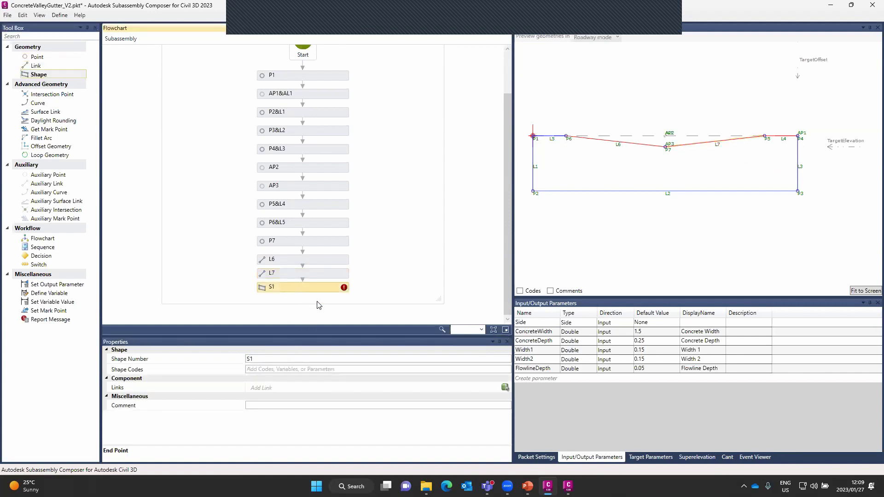
left_click(295, 369)
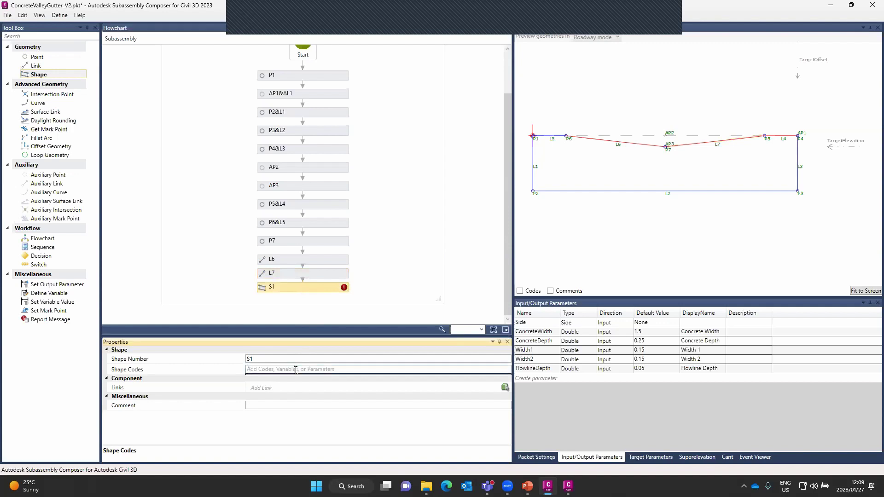
type("\"Concrete")
left_click(301, 394)
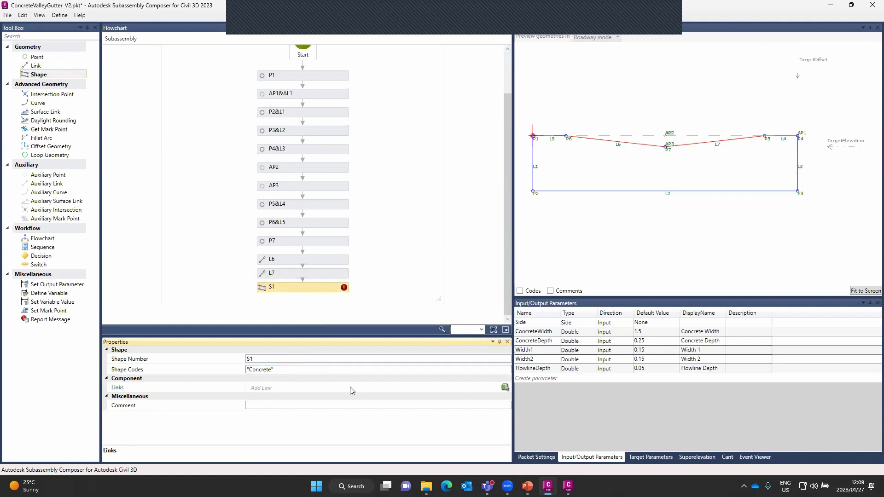
left_click(504, 389)
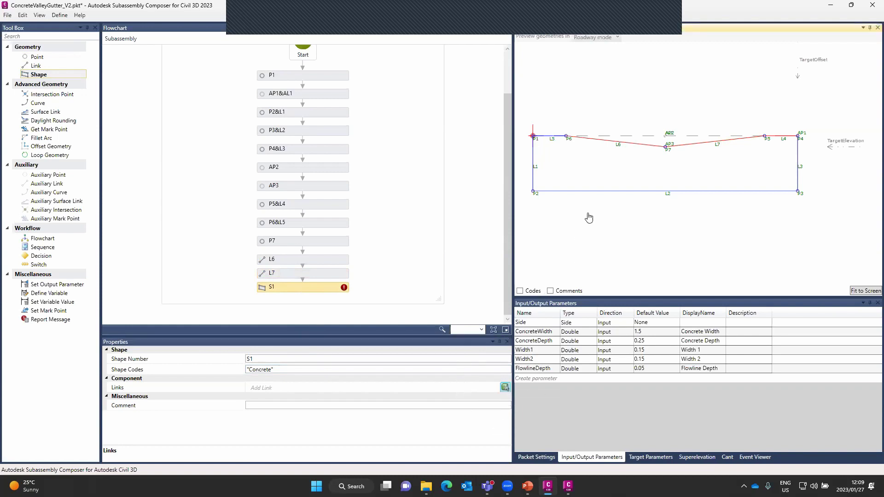
left_click(602, 177)
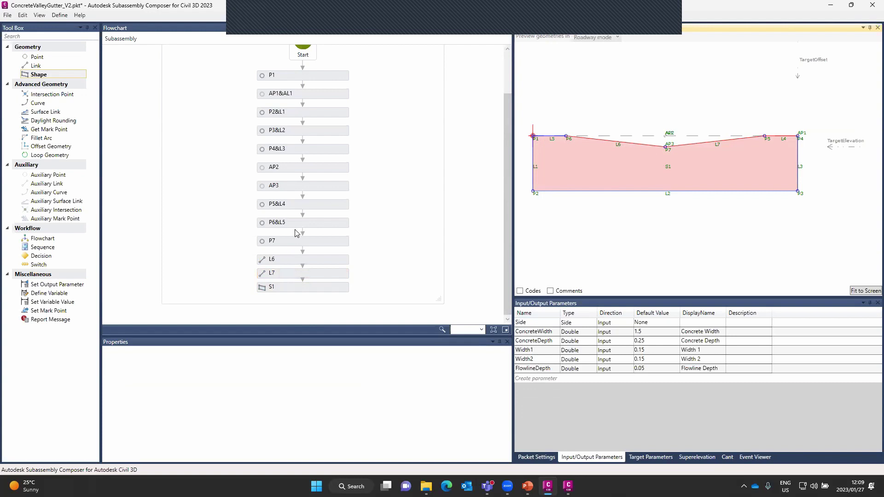
- Check the link code of P5&L4 and give link L5 the code "Top"
left_click(284, 205)
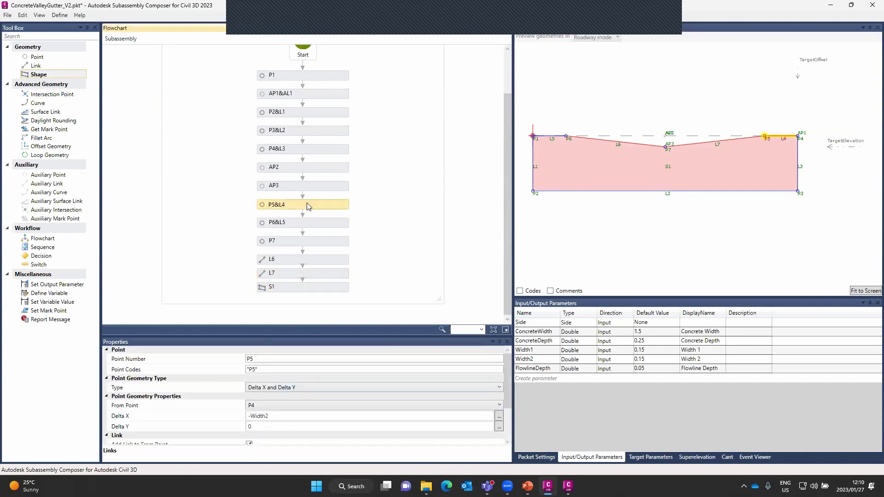
scroll(264, 390, "down", 3)
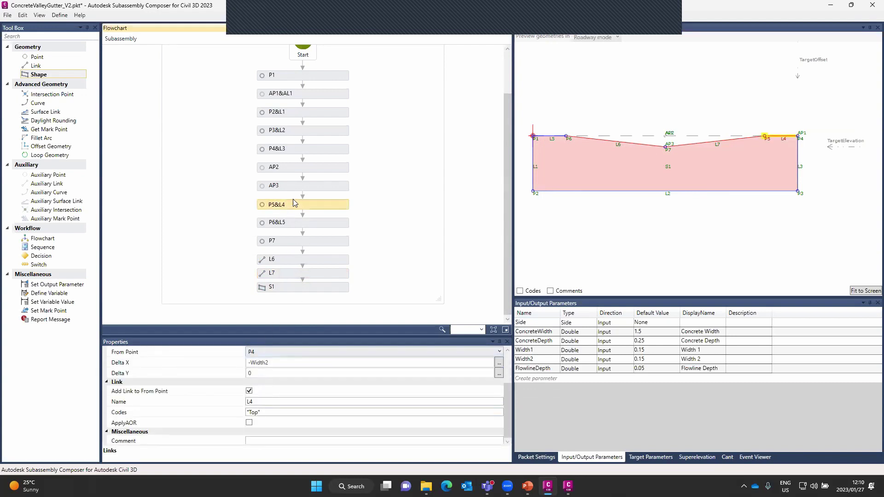
left_click(295, 225)
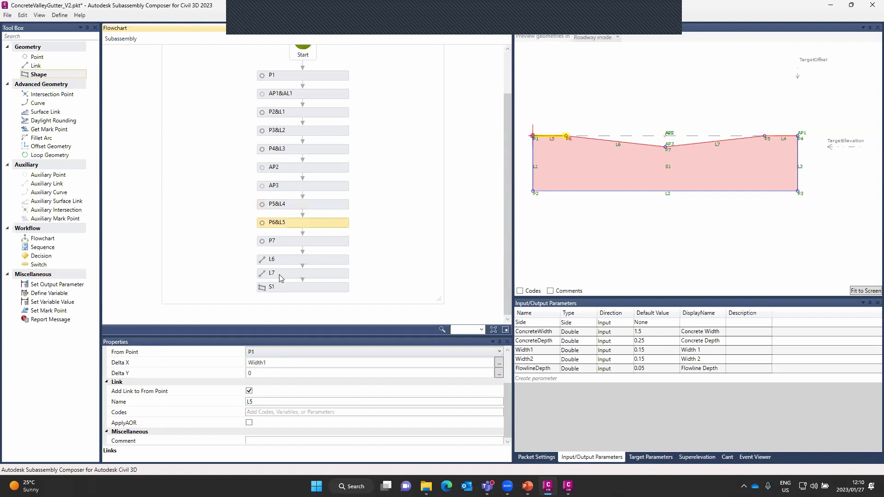
left_click(265, 411)
type("\"Top")
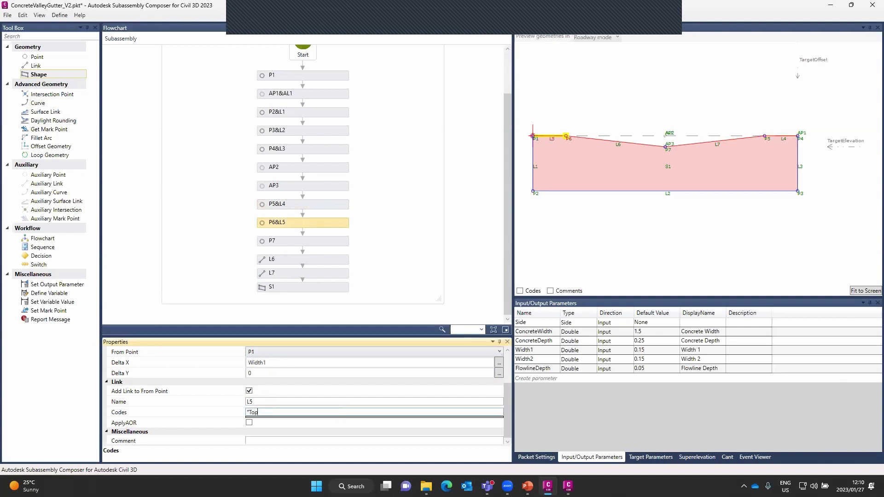
type("\"")
left_click(297, 211)
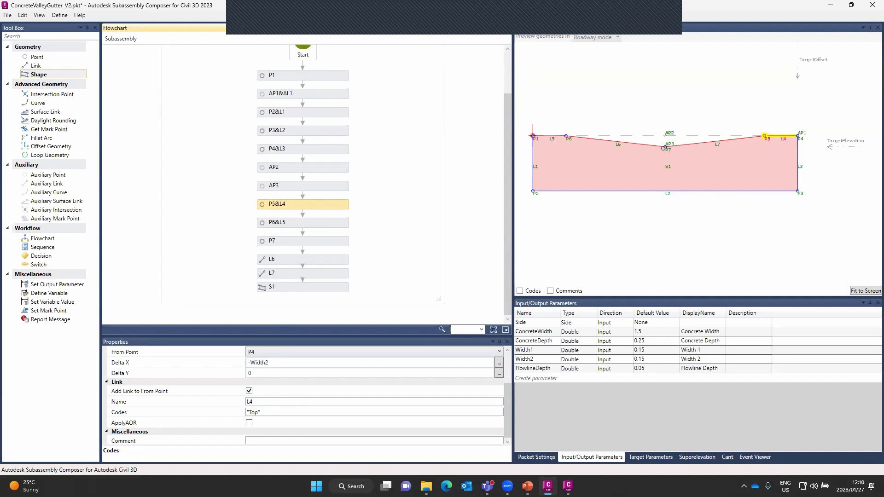
- Save the ConcreteValleyGutter_V2.pkt subassembly and close Subassembly Composer
left_click(469, 135)
left_click(8, 15)
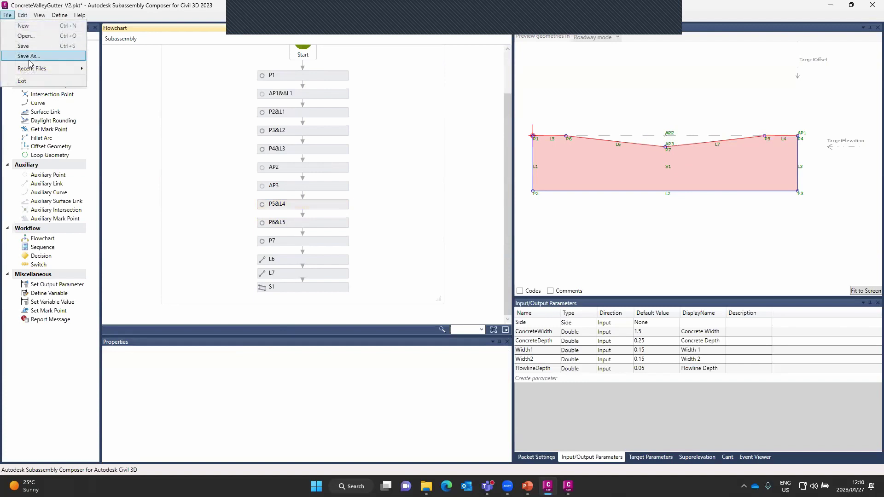
left_click(26, 45)
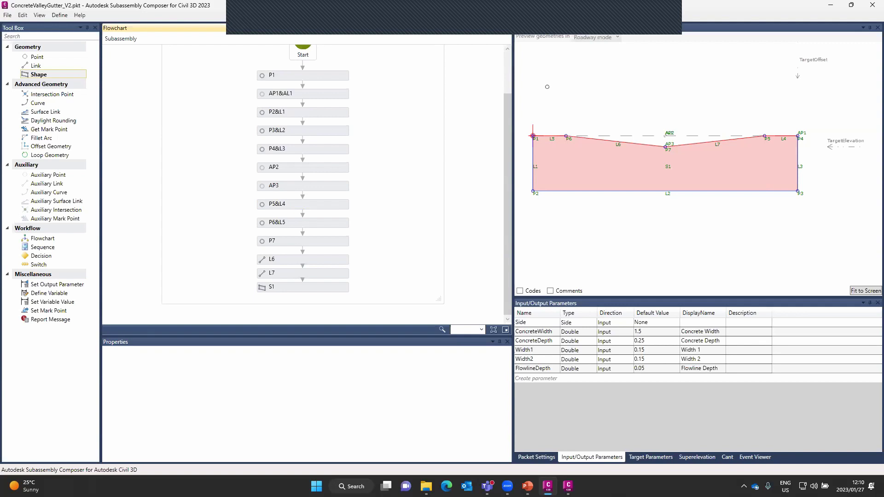
left_click(871, 5)
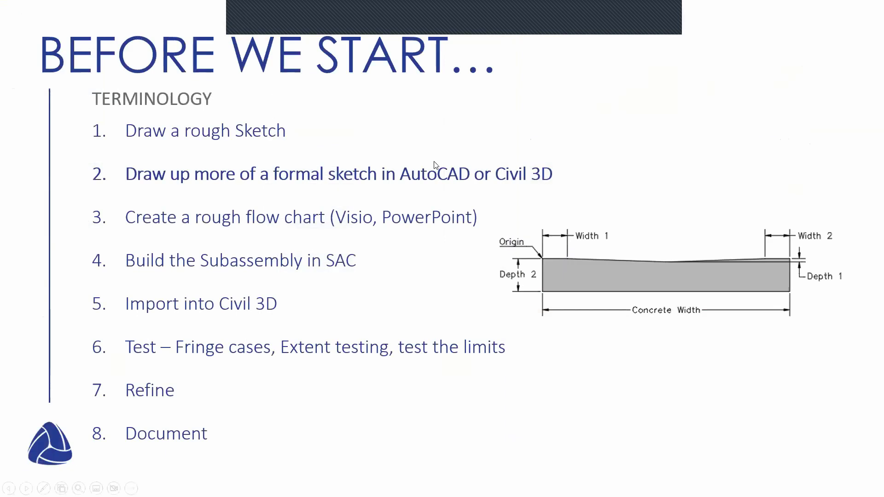
- Switch to the open drawing Drawing1 in Civil 3D and show the Home tools
key("alt+Tab")
key("alt+Tab")
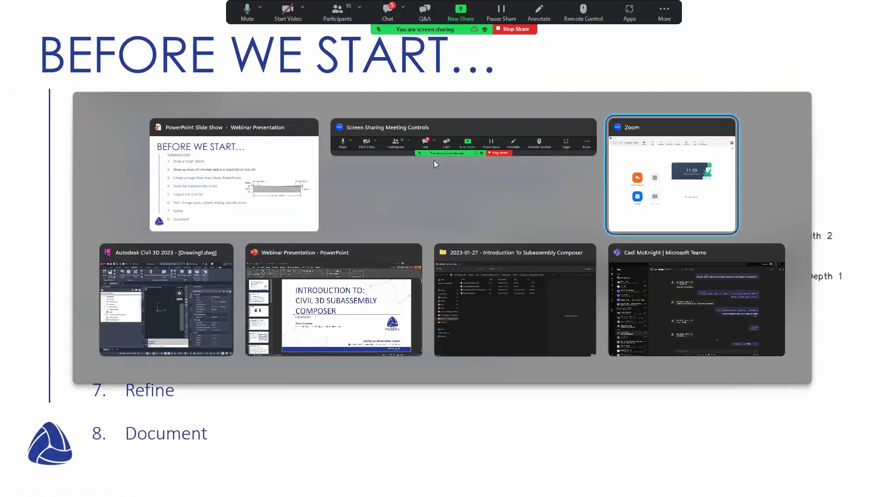
key("alt+Tab")
key("alt+Tab")
key("alt+Tab")
key("alt+Tab")
key("alt+Tab")
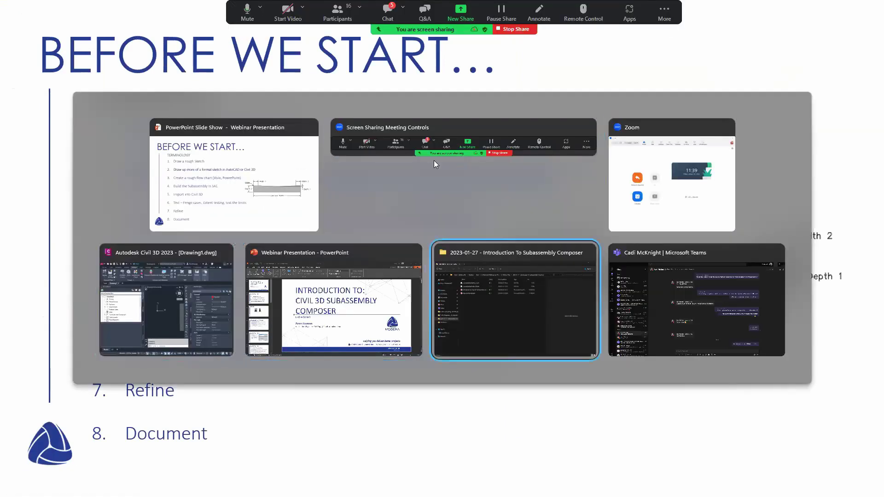
key("alt+Tab")
key("alt+Tab")
key("alt+Tab")
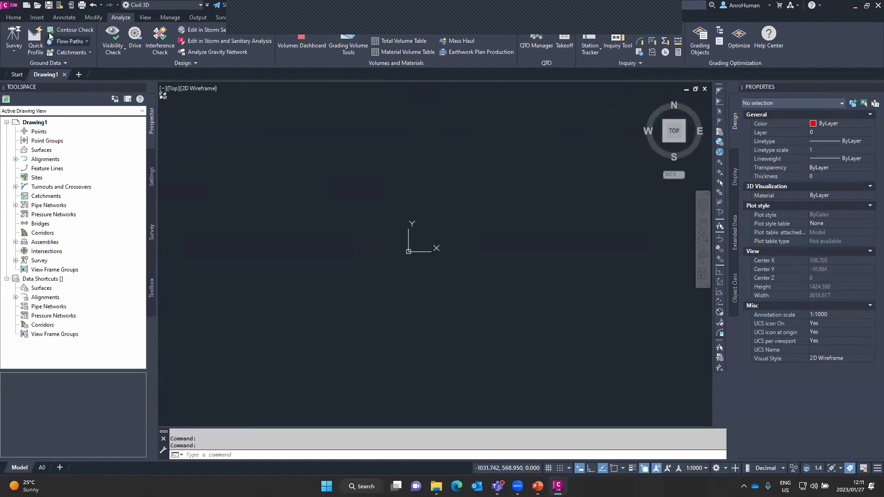
left_click(15, 18)
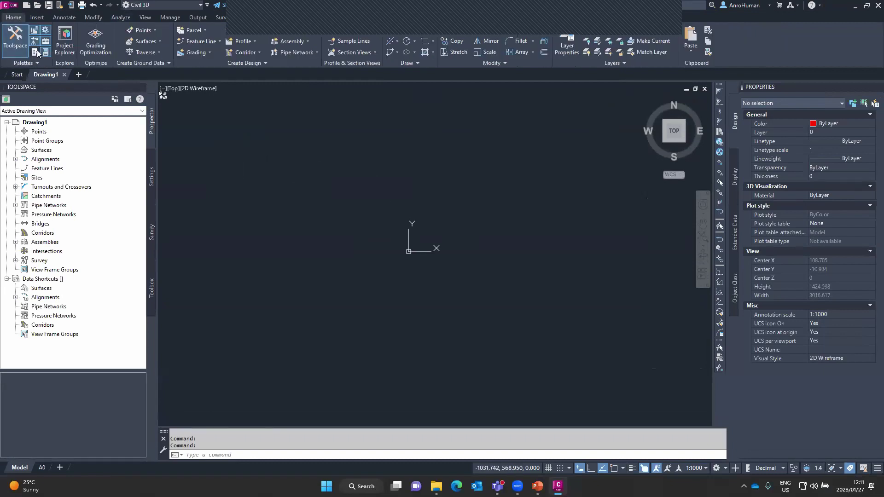
- Show the Civil Metric Subassemblies tool palettes and dock them beside the Toolspace
left_click(38, 53)
left_click(51, 76)
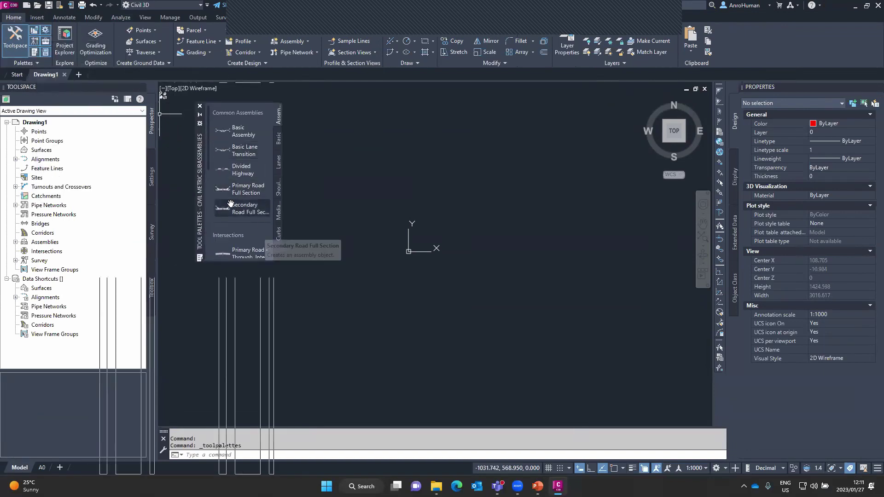
left_click_drag(202, 165, 170, 183)
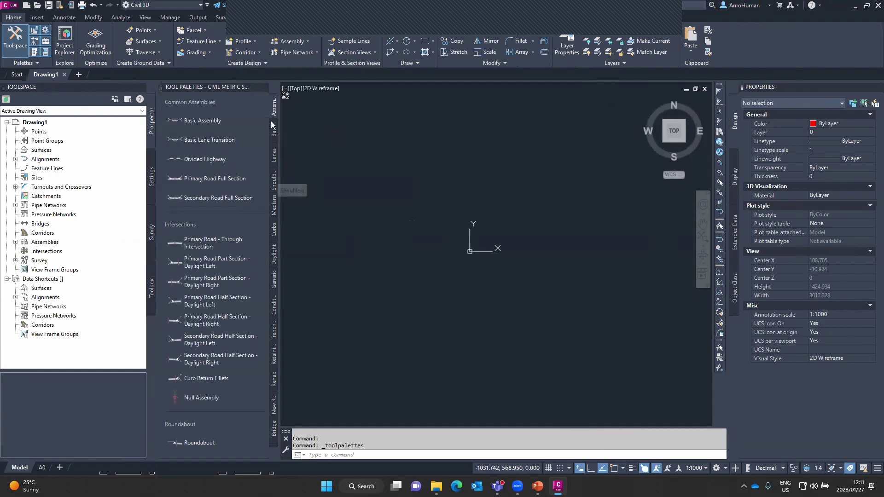
- Create a new tool palette named "Custom Subassemblies" after the Assemblies palette
right_click(274, 109)
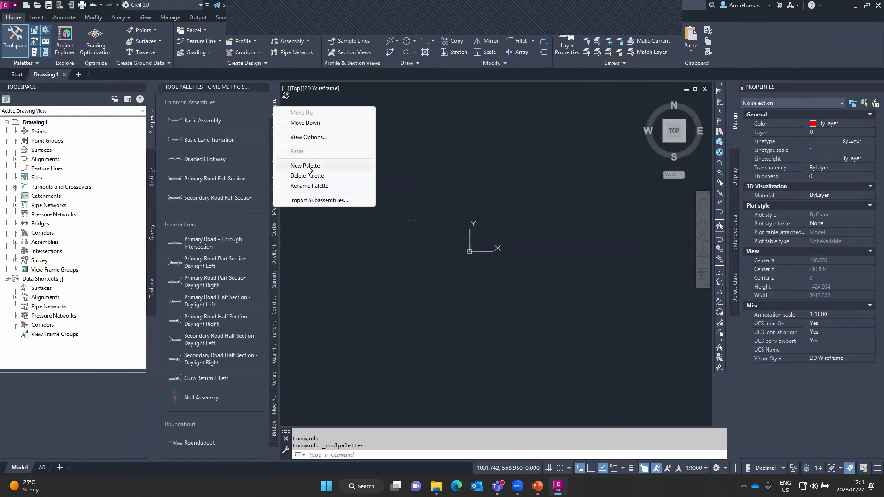
left_click(306, 166)
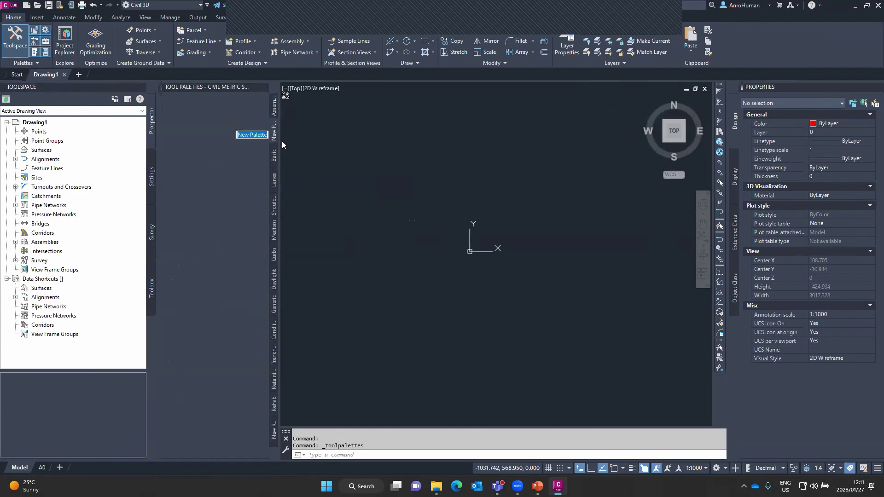
type("Custom Subassem")
key("Return")
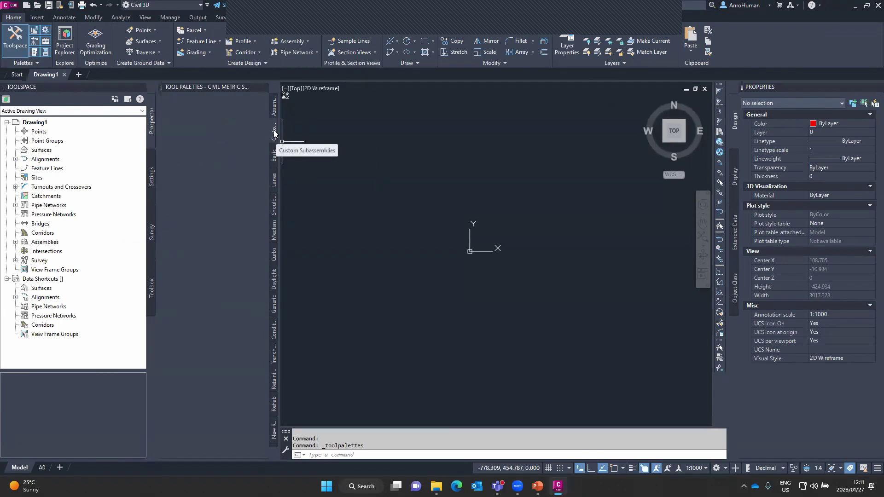
- Start importing subassemblies to the Custom Subassemblies palette and browse to the folder "2023-01-27 - Introduction To Subassembly Composer" using its copied path
right_click(275, 133)
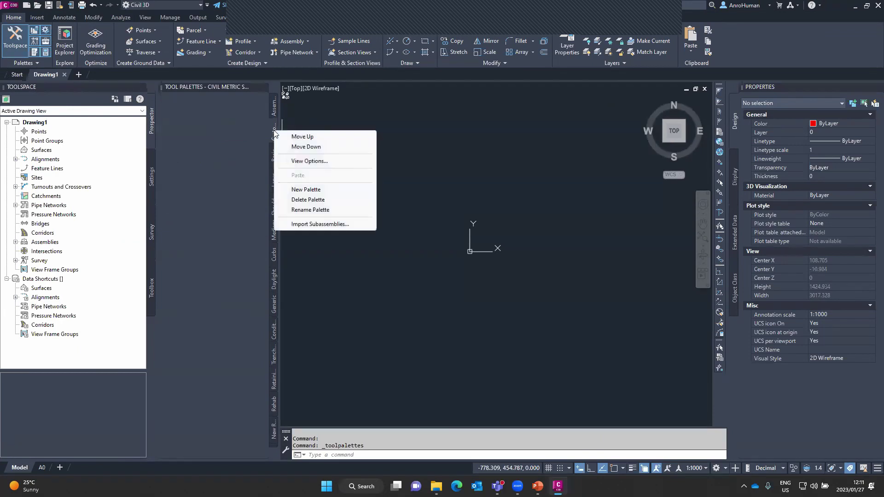
left_click(324, 224)
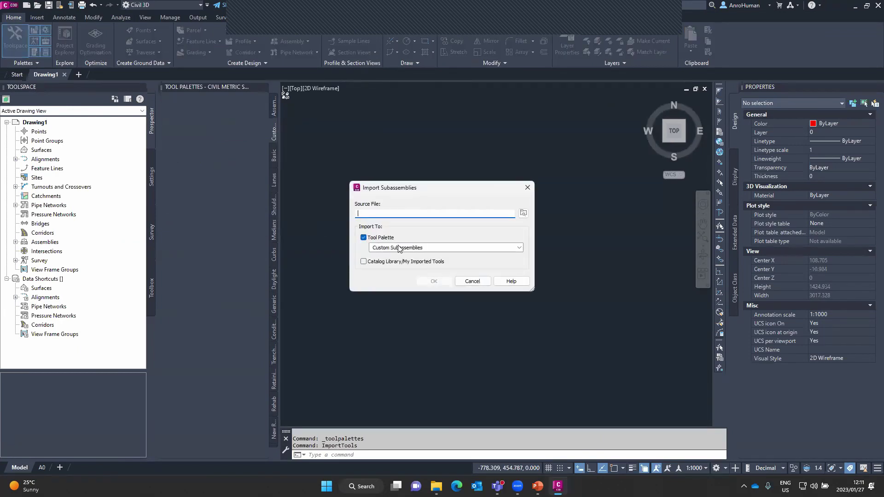
left_click(524, 214)
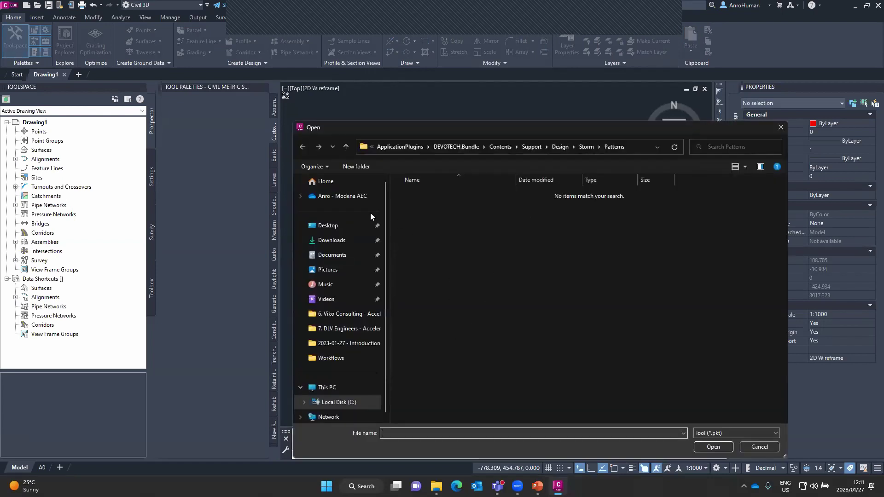
mouse_move(436, 486)
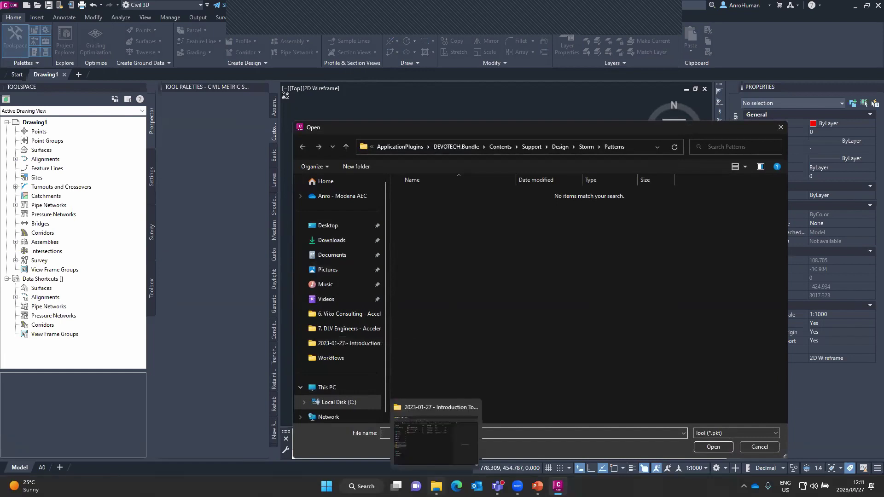
left_click(435, 441)
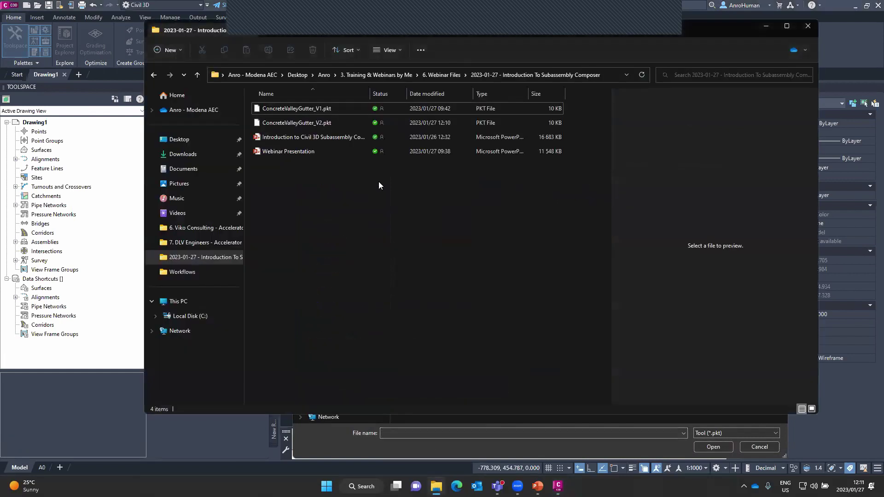
left_click(613, 76)
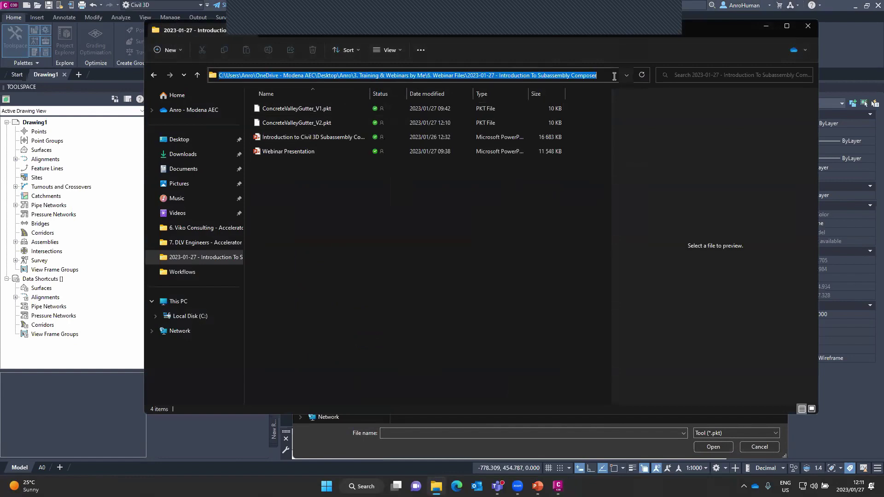
left_click(528, 247)
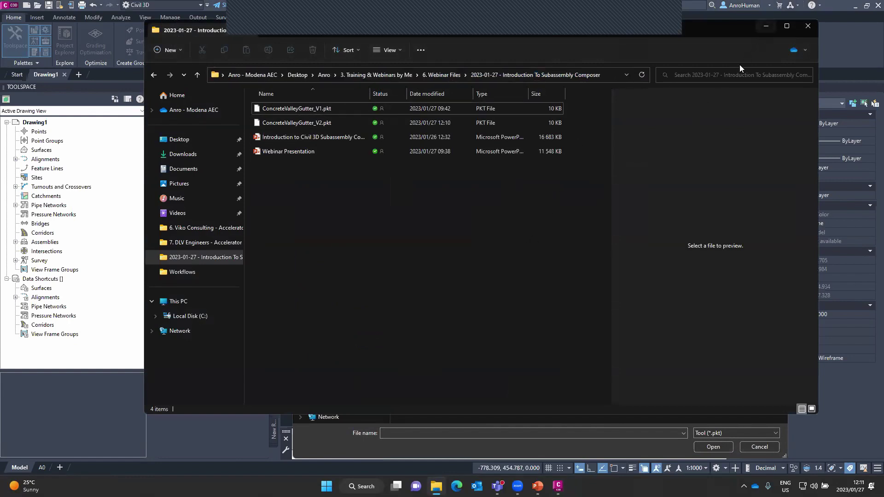
left_click(480, 434)
key("ctrl+v")
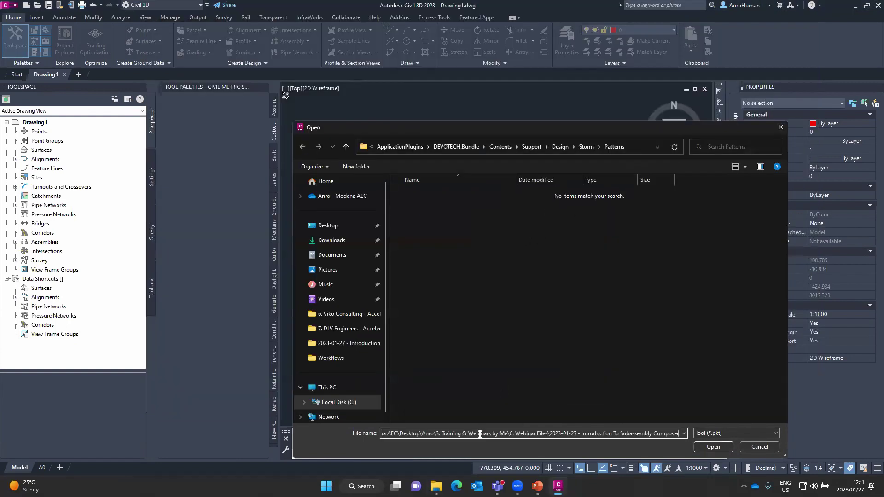
key("Return")
- Choose ConcreteValleyGutter_V2.pkt as the source file and import it to the Custom Subassemblies tool palette
left_click(434, 208)
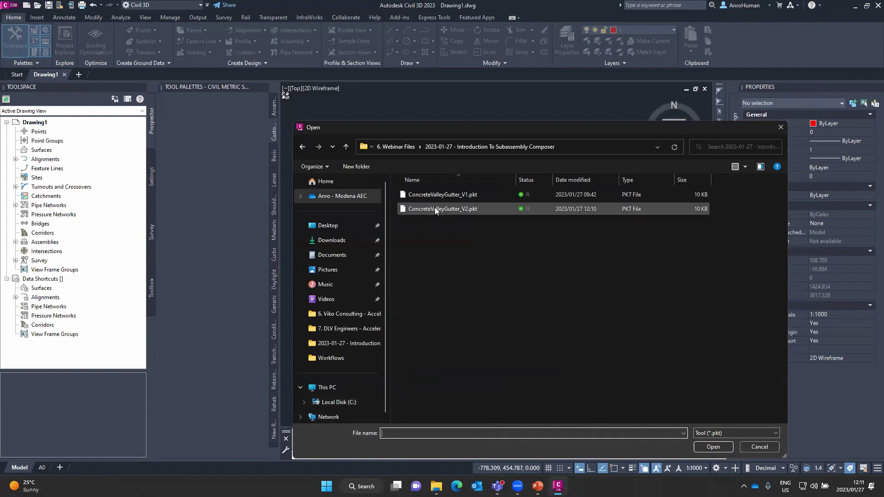
left_click(713, 447)
left_click(421, 248)
left_click(421, 248)
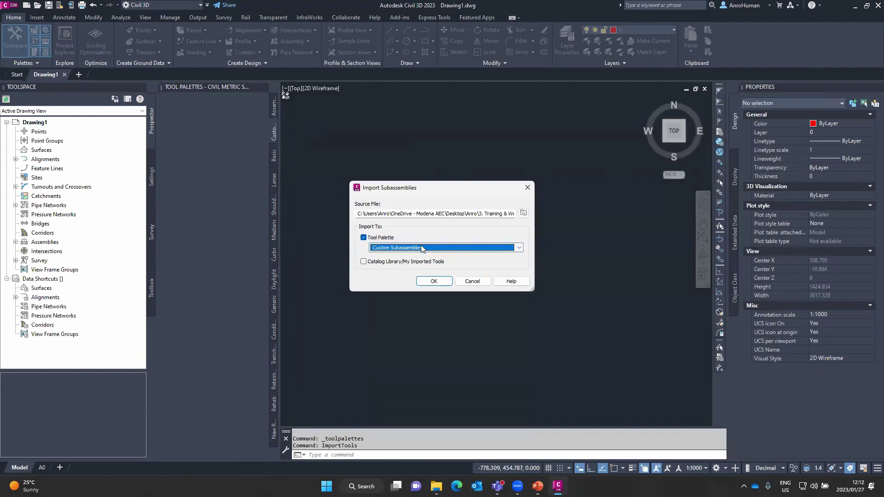
left_click(430, 284)
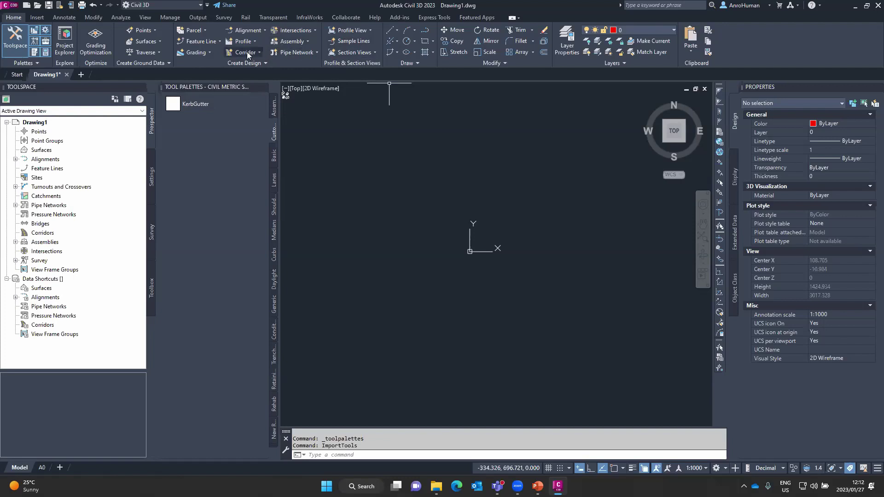
- Create an assembly of type Other with the Universal Style and the Assembly code set, and place its baseline in the drawing
left_click(270, 62)
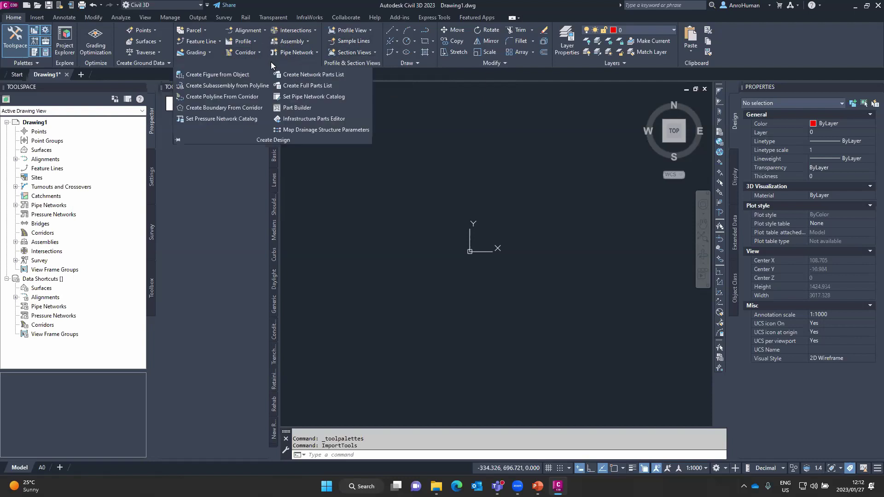
left_click(447, 125)
left_click(426, 119)
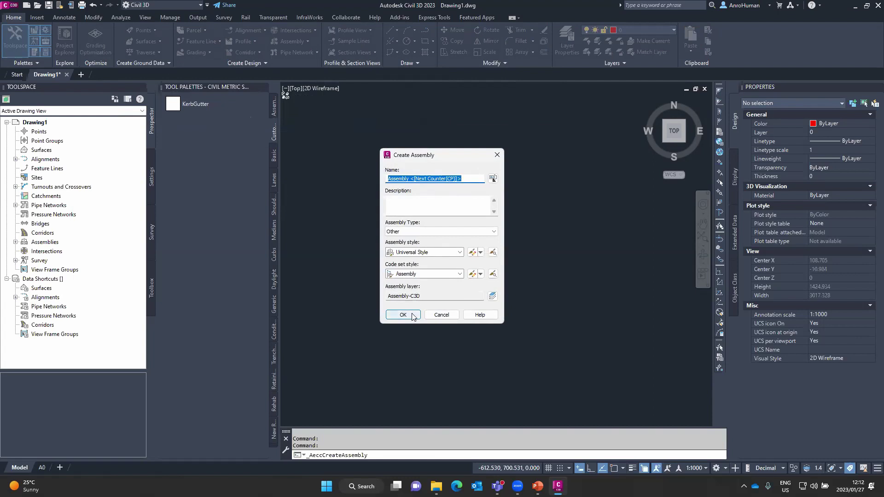
left_click(417, 233)
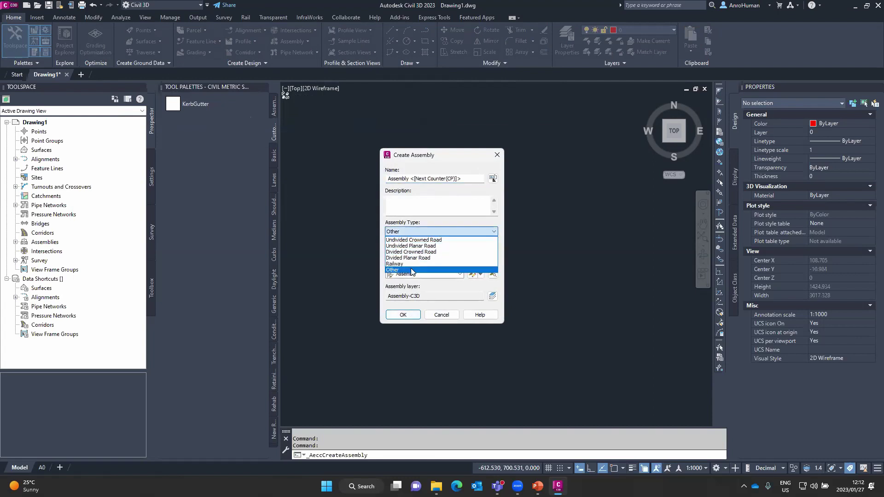
left_click(416, 270)
left_click(403, 314)
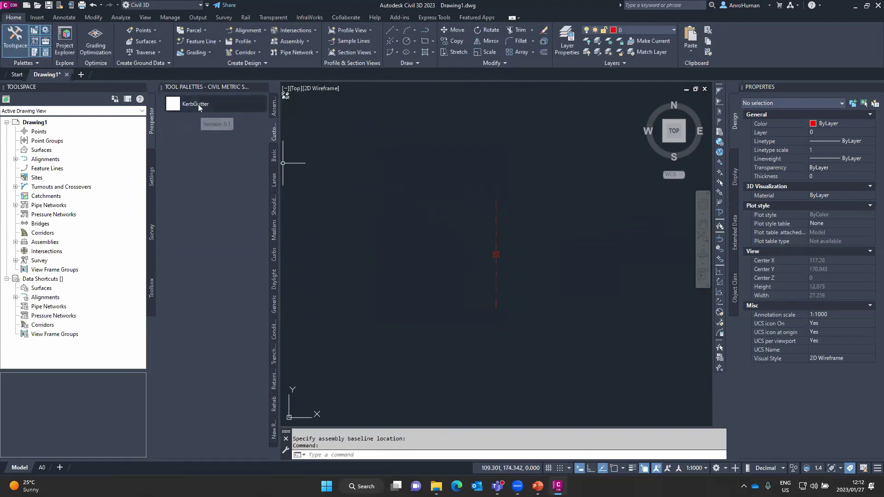
- Attach the imported KerbGutter subassembly to the new assembly's baseline marker and finish the placement
right_click(510, 263)
left_click(530, 262)
scroll(521, 260, "up", 8)
key("Escape")
- Set the Concrete Width of the placed KerbGutter subassembly to 2 m
left_click(501, 224)
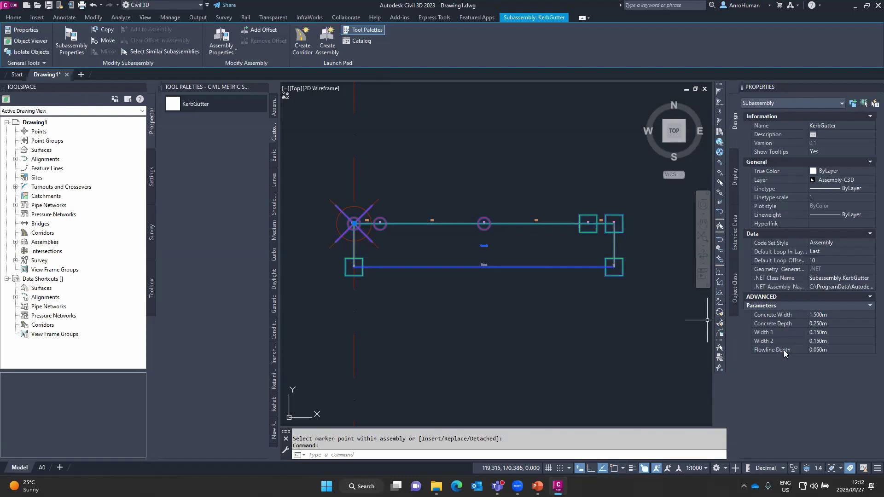
left_click(823, 315)
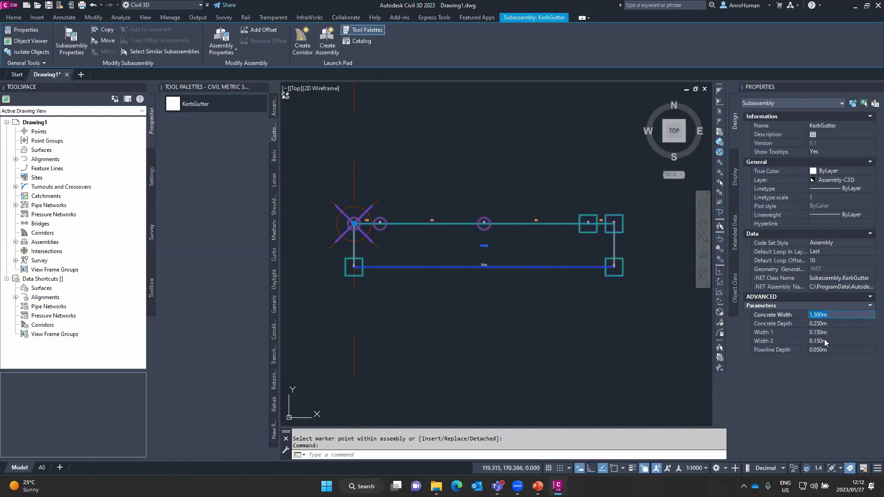
type("2")
key("Tab")
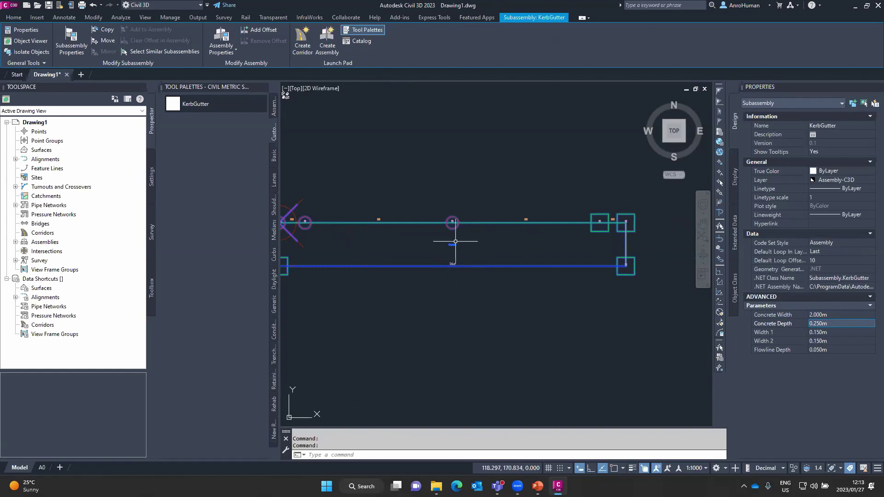
middle_click_drag(469, 251, 501, 231)
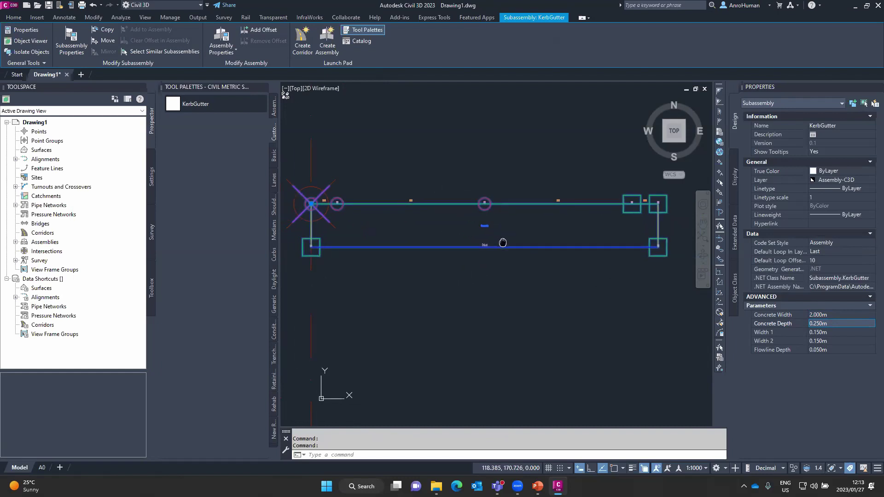
- Try a Width 2 value of 0.3 m on the KerbGutter subassembly
left_click(824, 350)
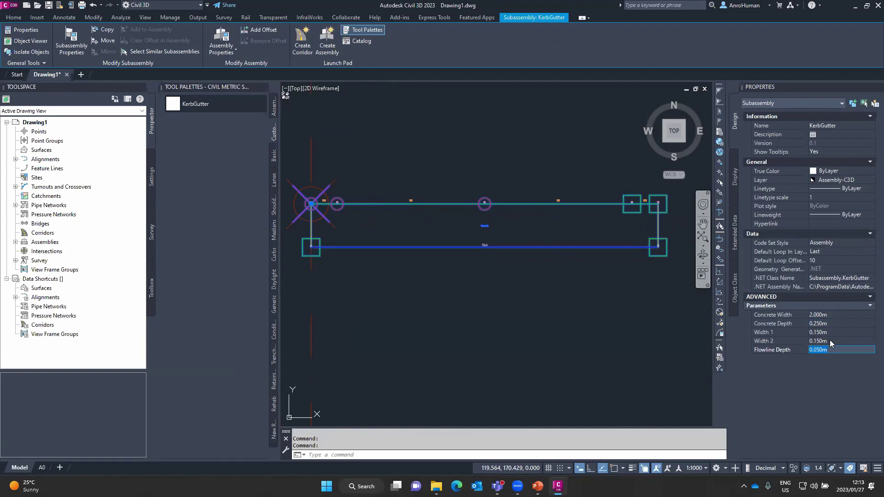
left_click(830, 341)
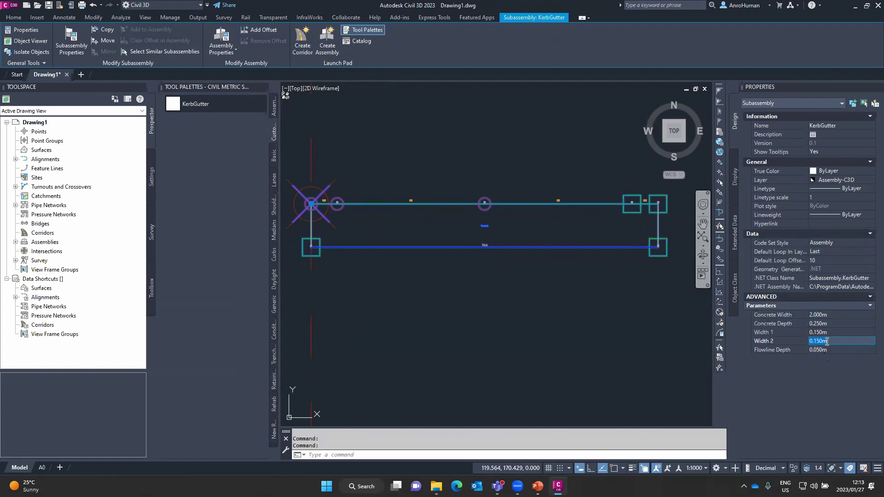
type("0.3")
key("Tab")
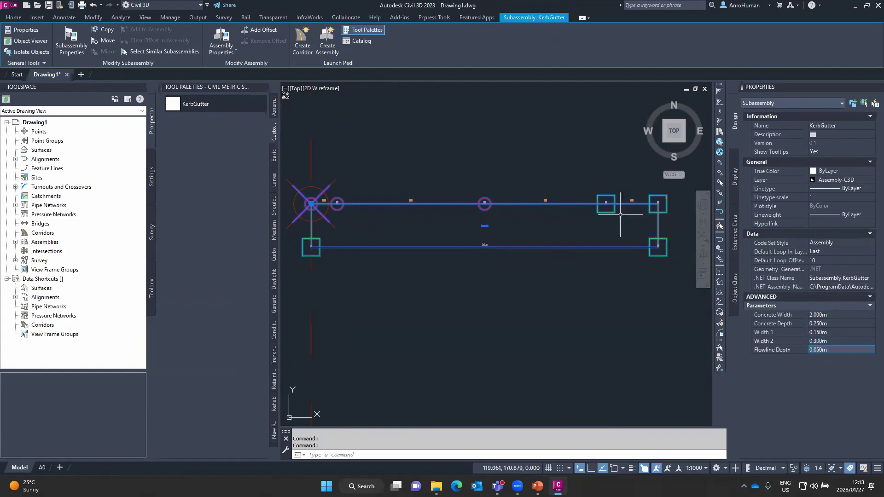
- Set Width 2 of the KerbGutter subassembly back to 0.15 m
left_click(831, 340)
type("0.")
key("Tab")
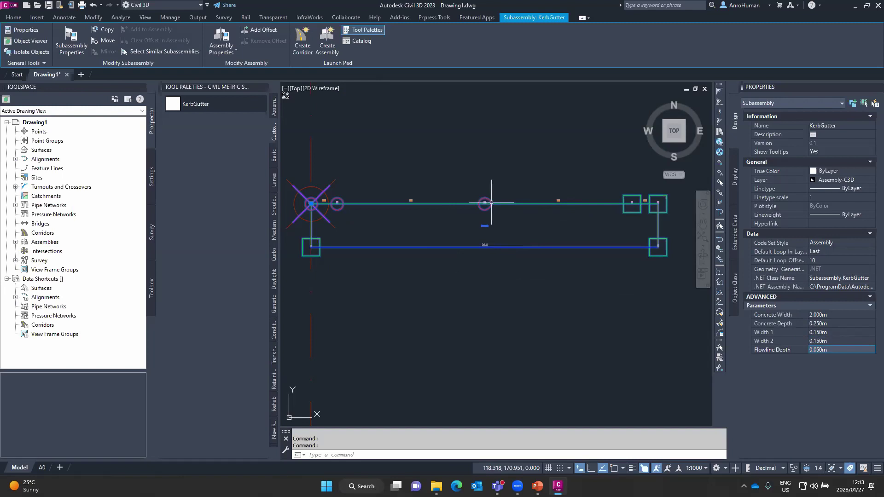
scroll(486, 265, "down", 2)
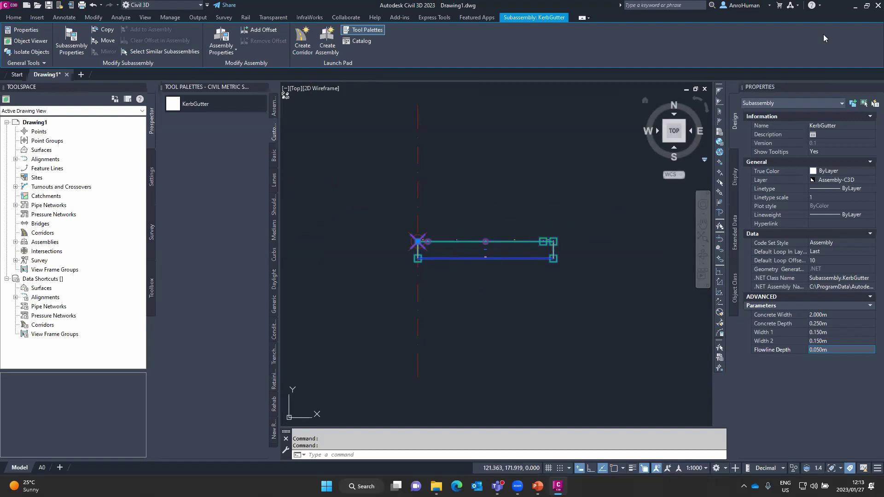
key("alt+Tab")
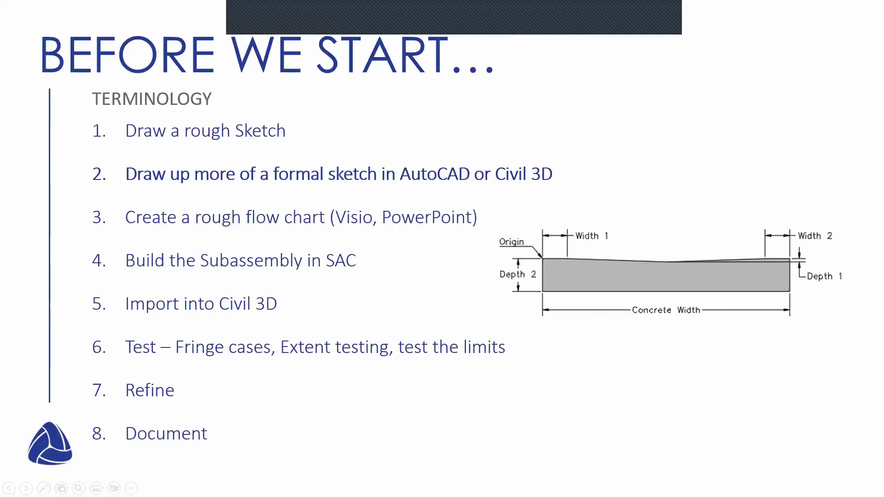
key("Right")
key("Right")
key("Right")
key("Right")
key("Right")
key("Right")
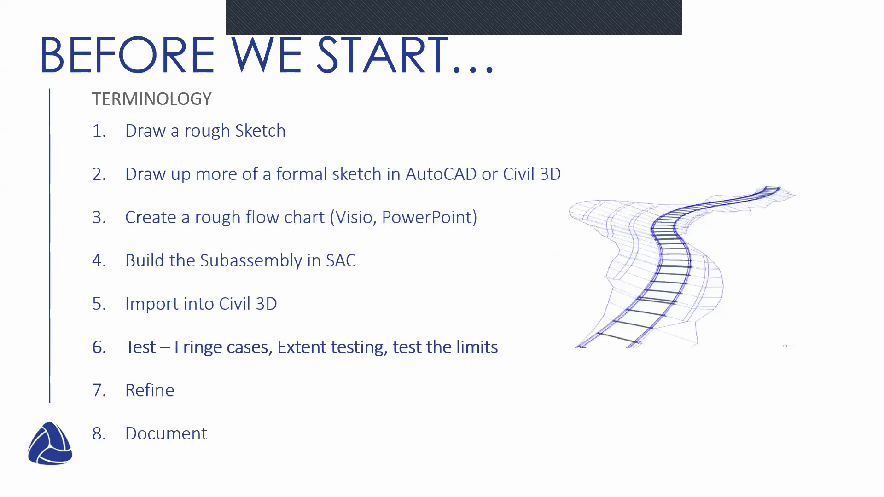
key("Right")
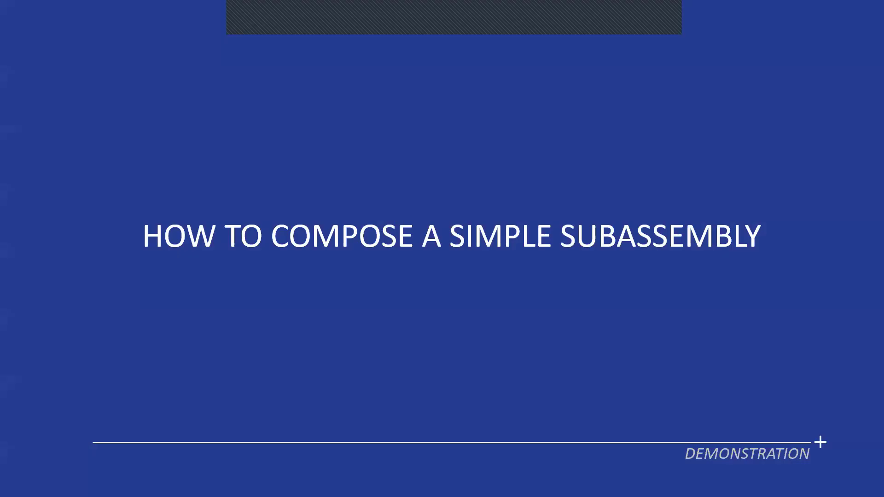